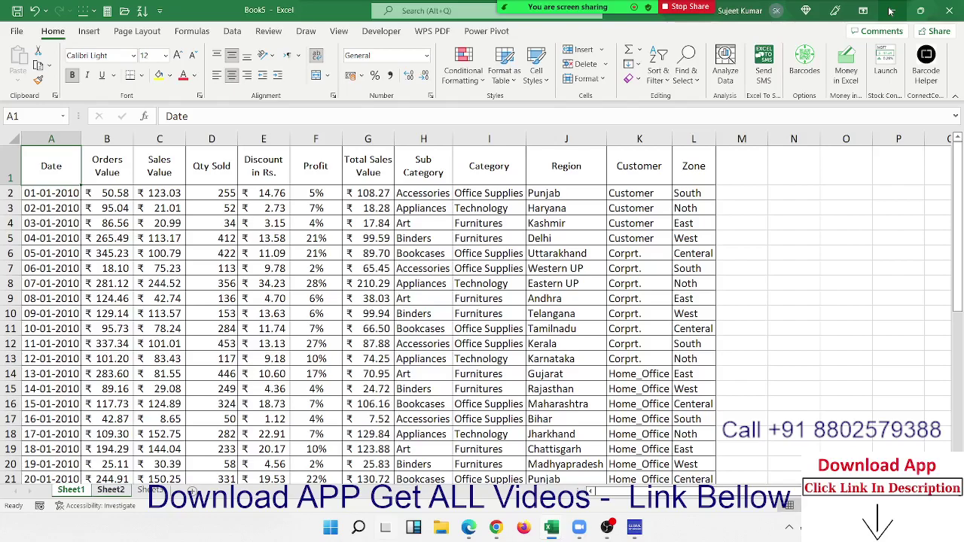
Sort the table Z to A on Sales Value so ₹ 244.52 leads, then select the top rows.
left_click(538, 140)
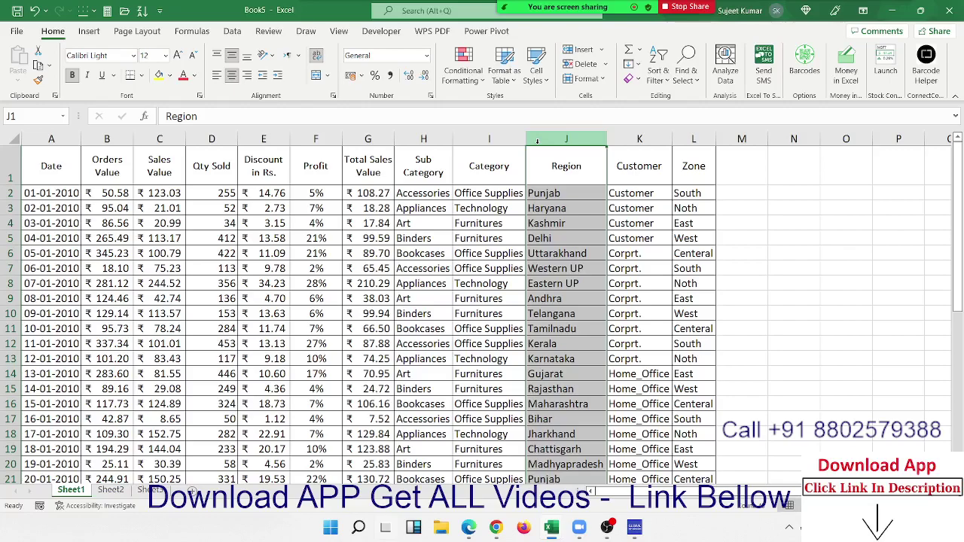
key("Left")
key("Left")
key("Left")
key("Left")
key("Left")
key("Left")
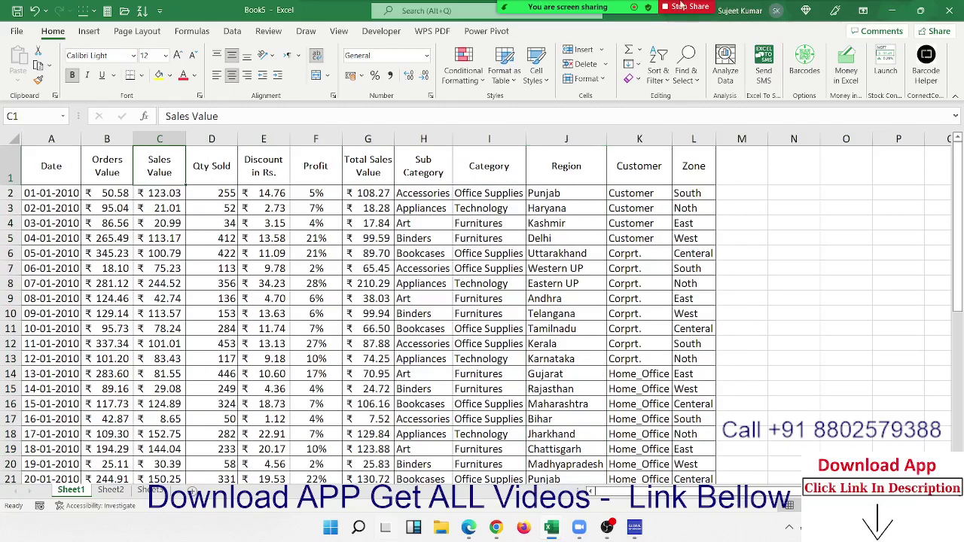
left_click(658, 75)
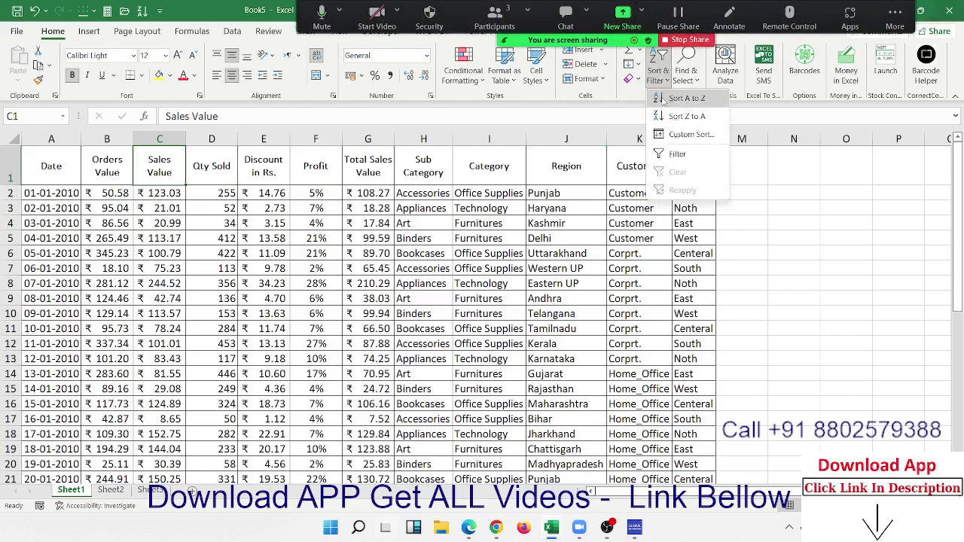
left_click(682, 117)
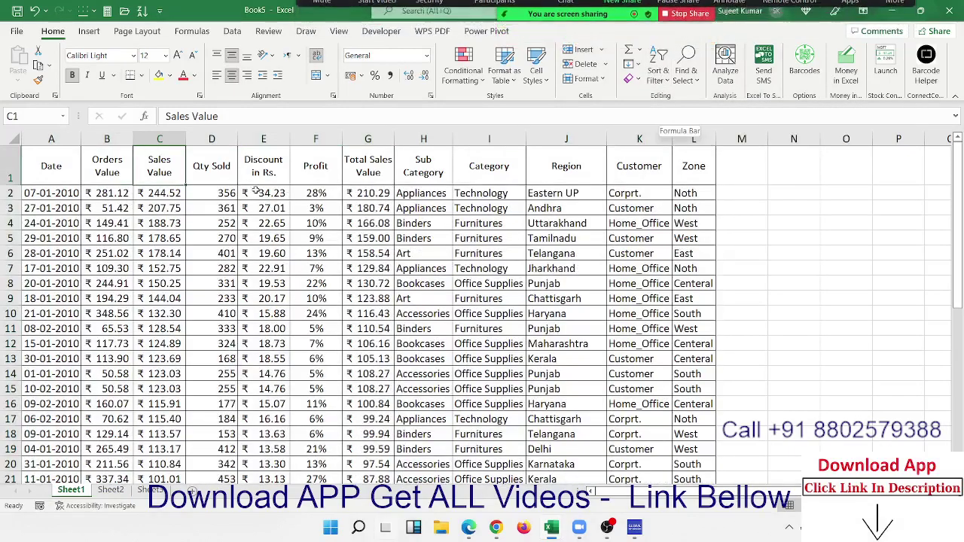
mouse_move(52, 173)
left_mouse_down()
mouse_move(382, 194)
mouse_move(685, 257)
left_mouse_up()
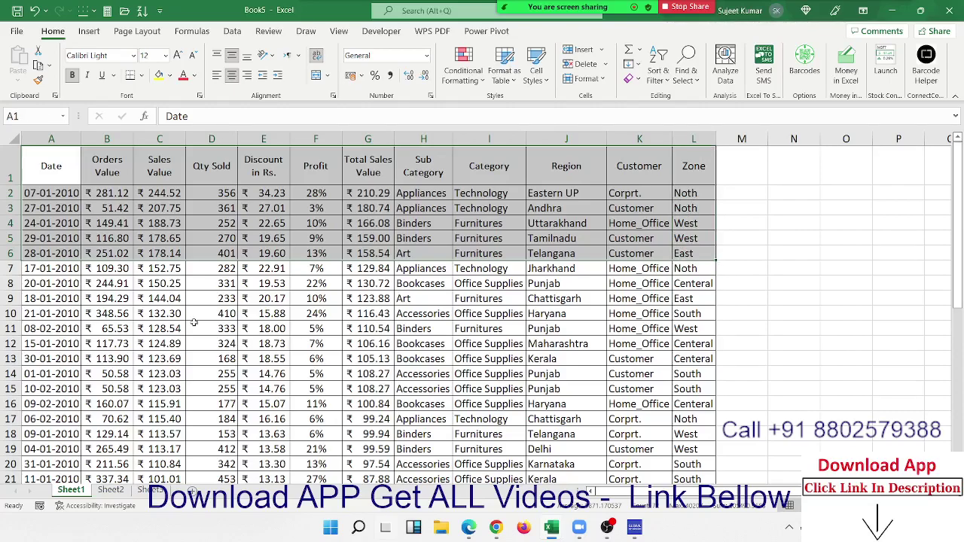
key("Right")
key("Right")
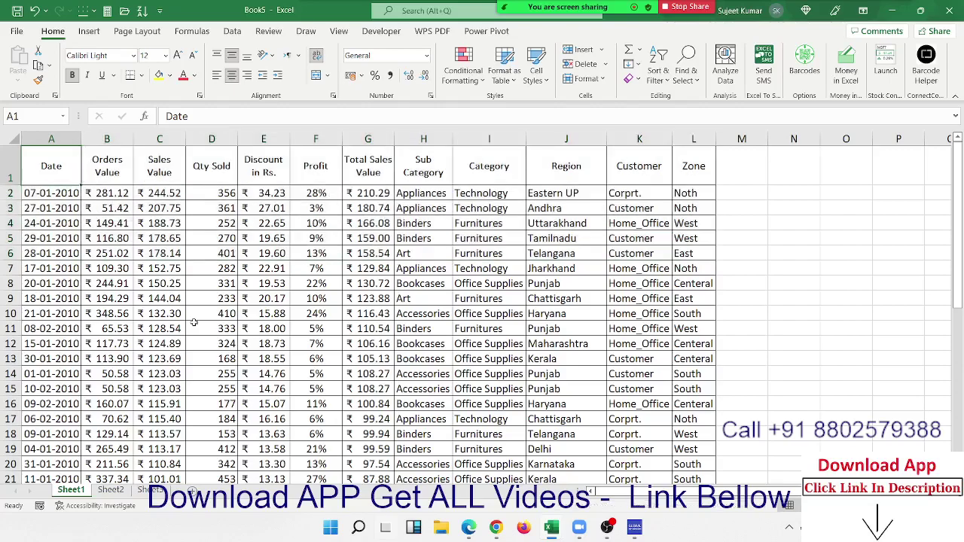
key("Right")
key("Right")
key("Down")
key("Down")
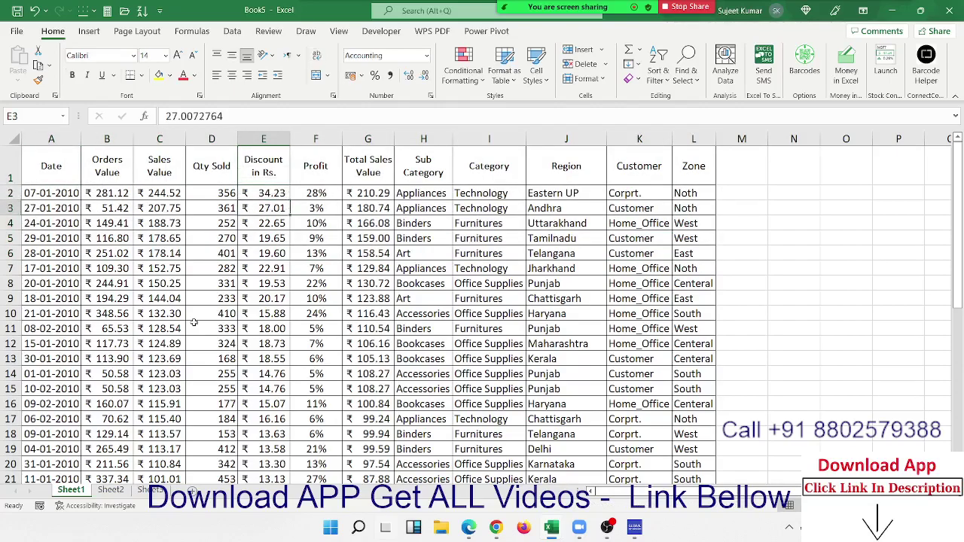
key("Down")
key("Down")
key("Down")
key("Down")
key("shift+space")
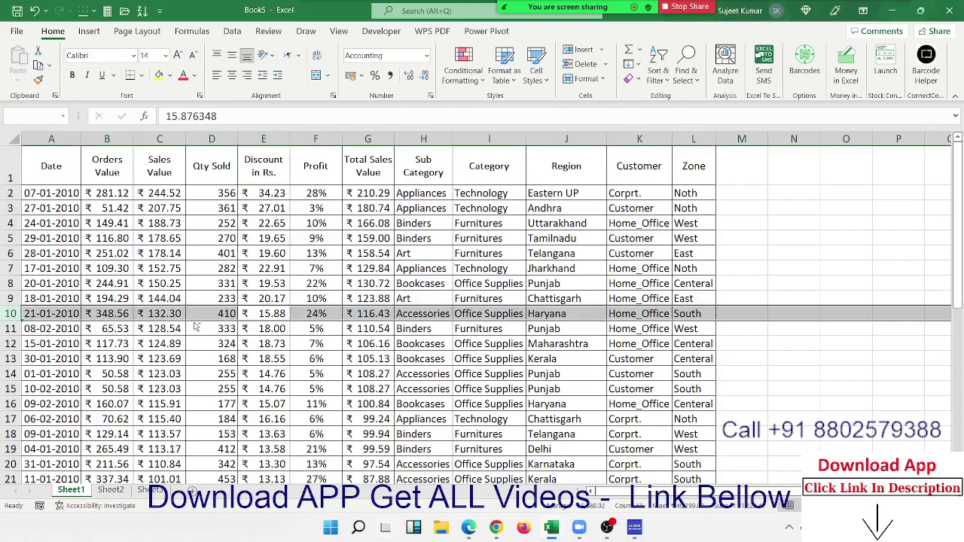
key("ctrl+shift+plus")
key("Up")
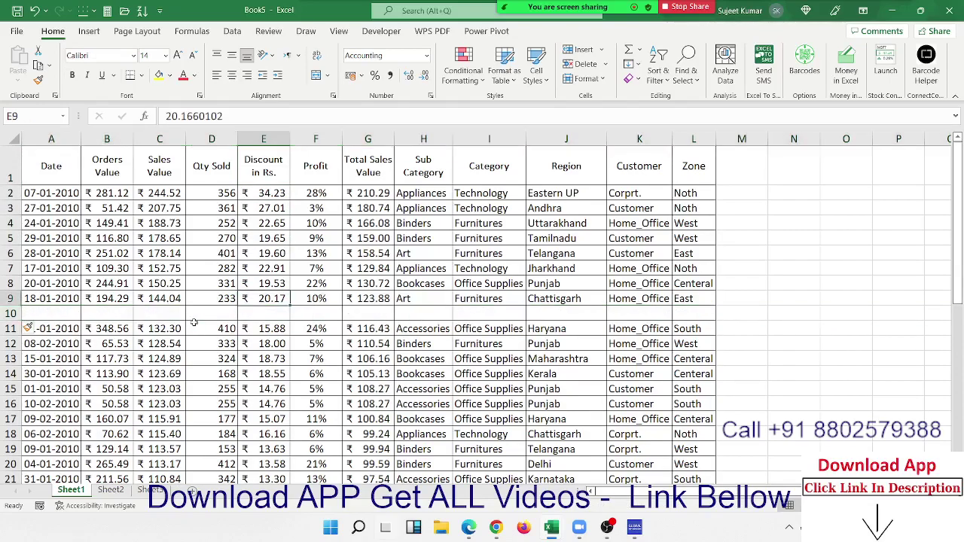
key("ctrl+Up")
key("ctrl+Left")
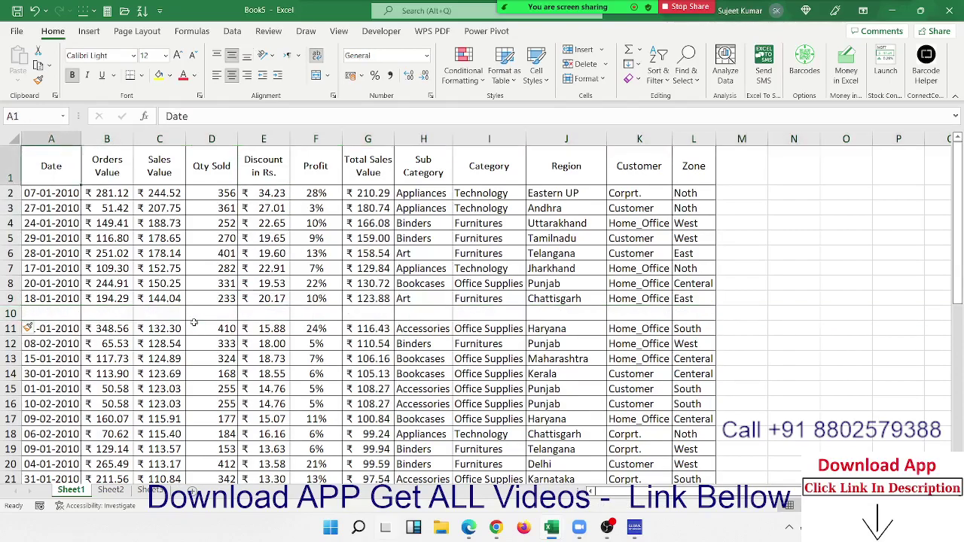
key("ctrl+shift+Right")
key("ctrl+shift+Down")
key("ctrl+shift+Down")
key("ctrl+shift+Down")
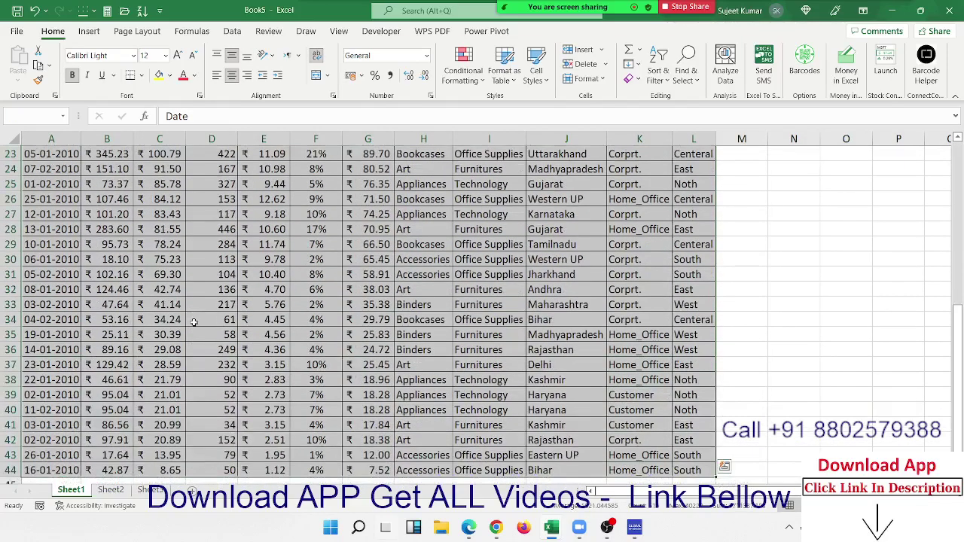
key("ctrl+Home")
key("Down")
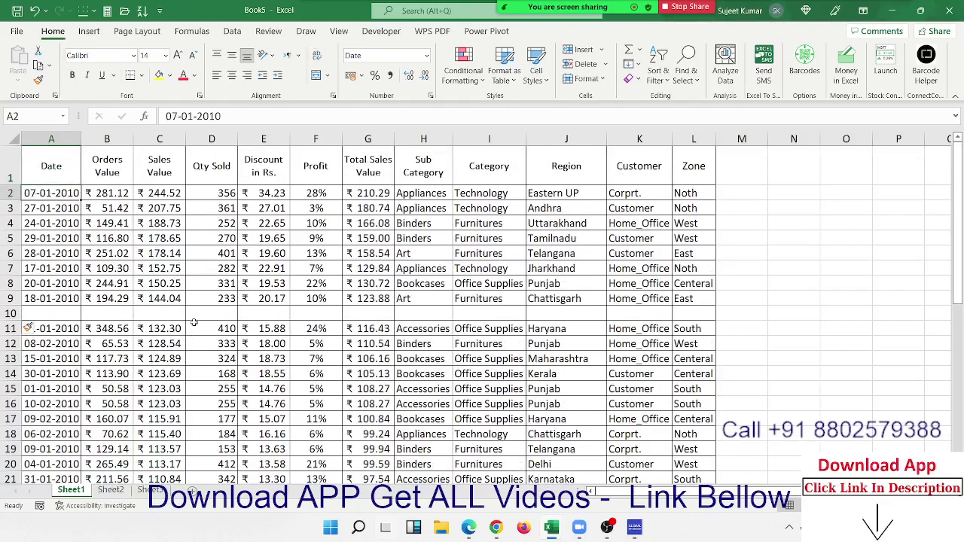
key("Down")
key("Down")
key("Down")
key("Down")
key("Down")
key("Down")
key("shift+space")
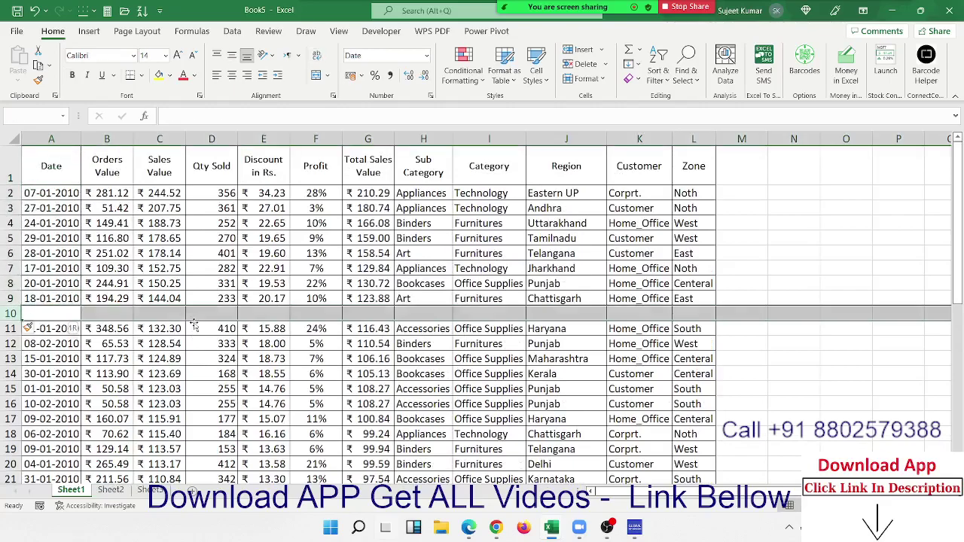
key("ctrl+minus")
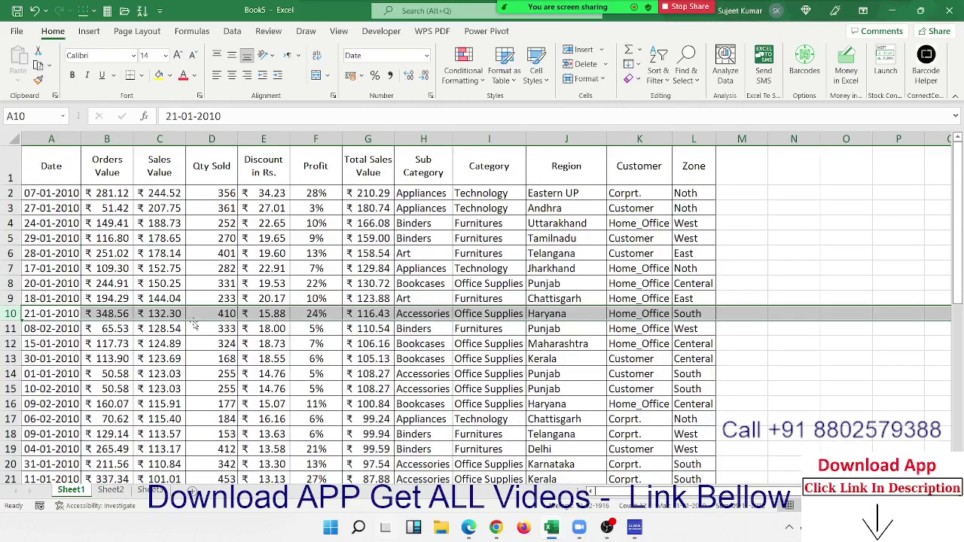
key("Up")
key("ctrl+Home")
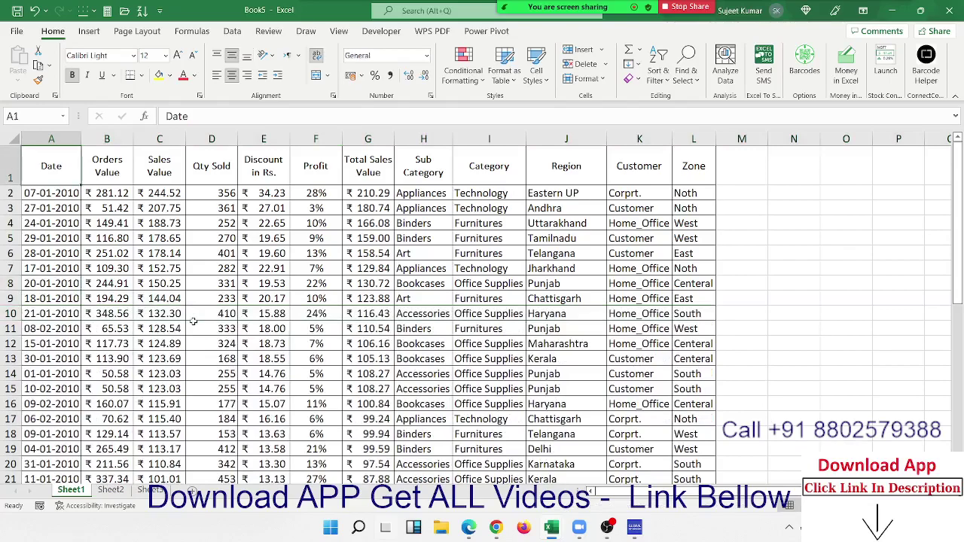
key("Right")
Sort the sales table A to Z on the Zone column.
key("Right")
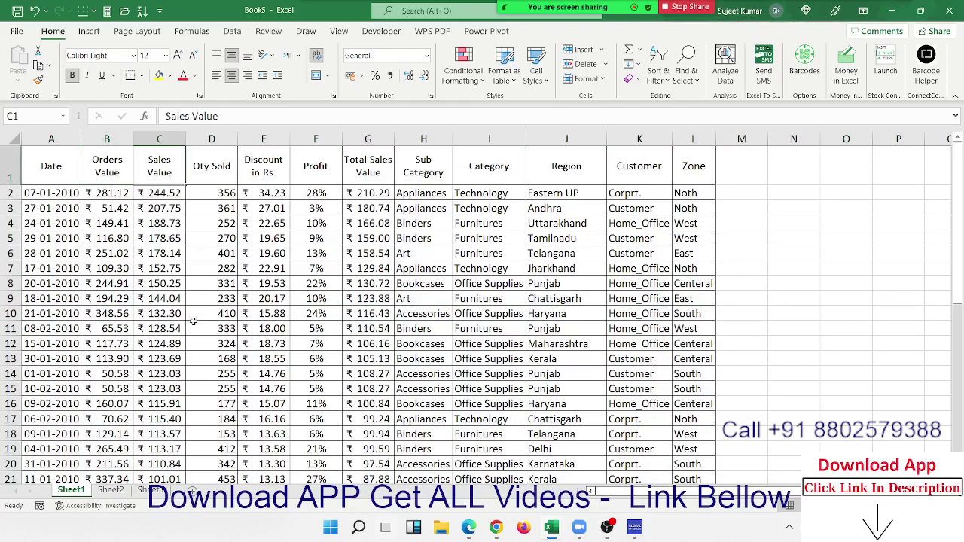
key("Right")
key("Right")
key("Right")
key("Right")
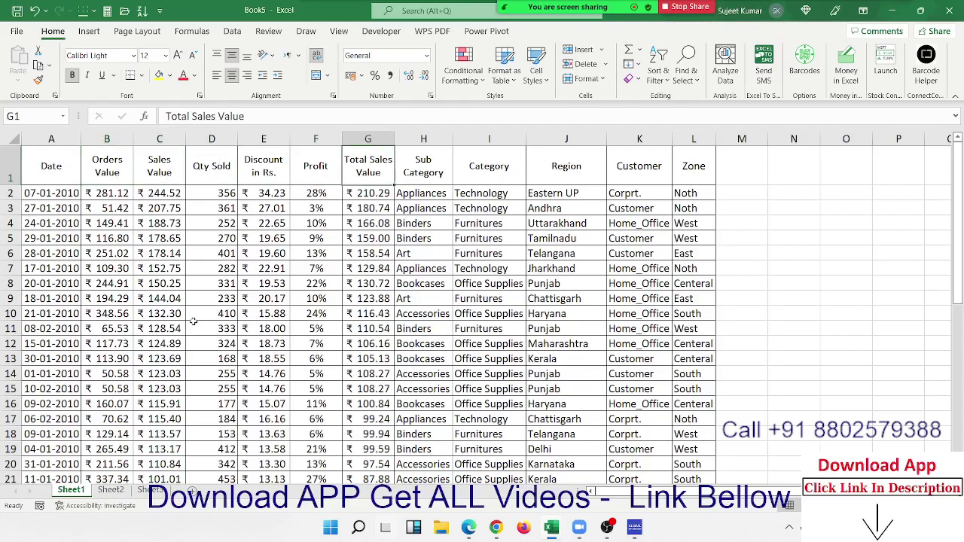
key("Right")
key("Right")
key("Right")
key("Right")
key("Right")
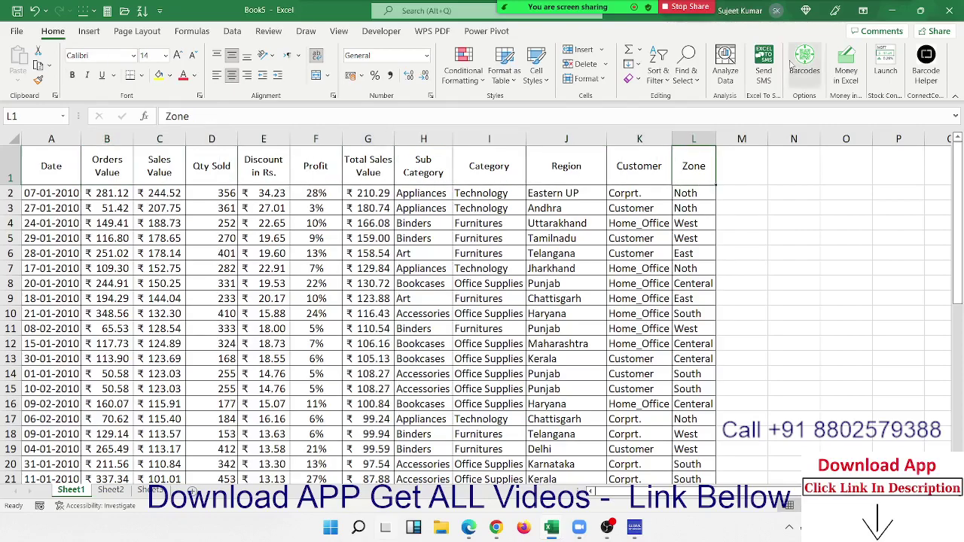
left_click(684, 74)
left_click(659, 69)
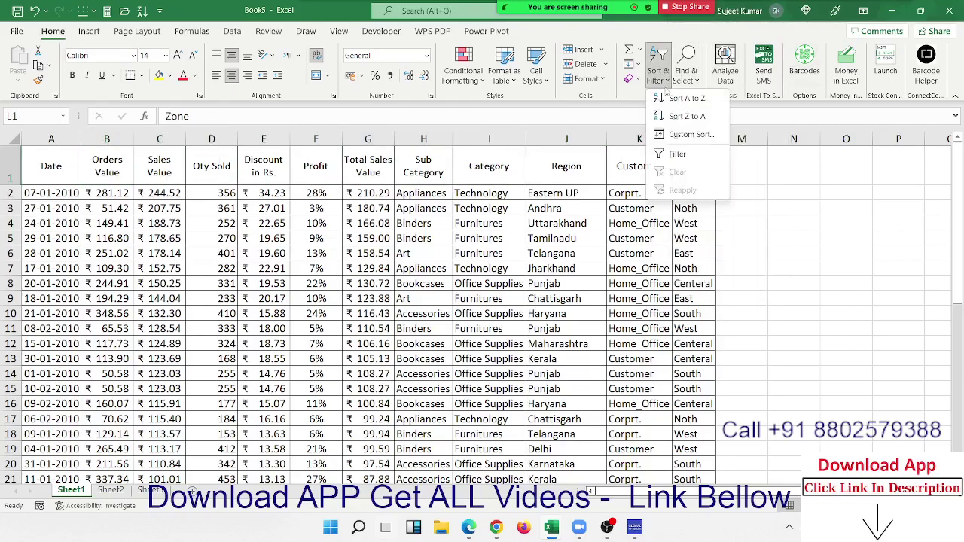
left_click(670, 97)
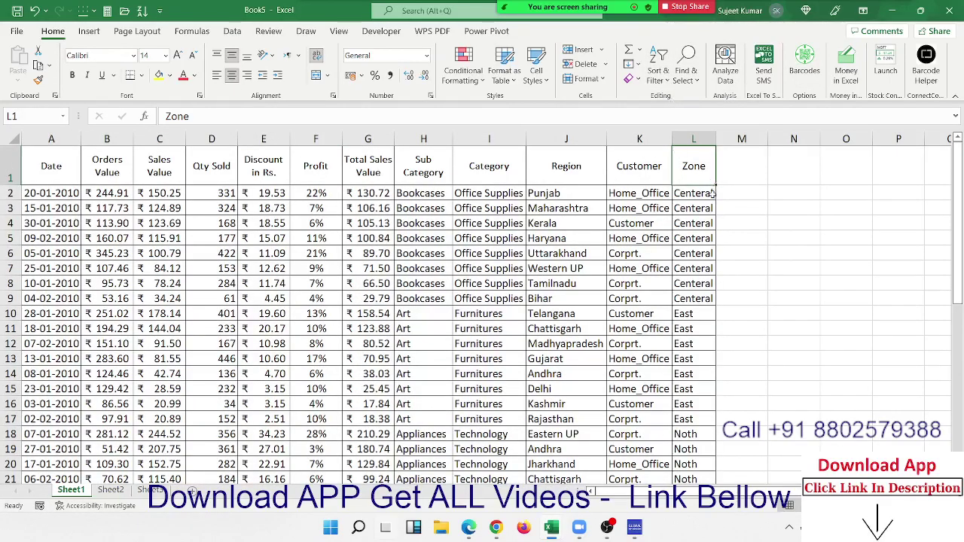
Select the Centeral rows in the Zone and Customer columns, then the Kerala Region cell.
left_click(661, 165)
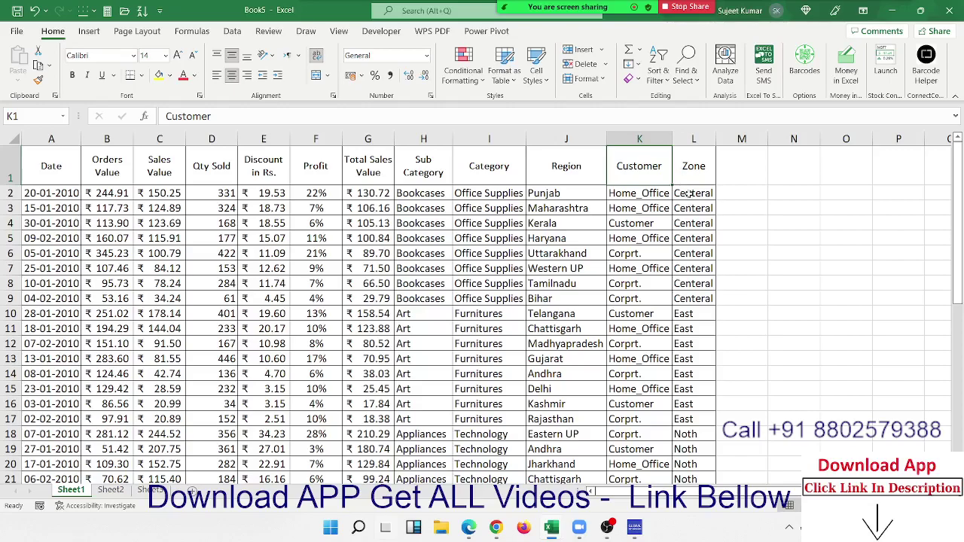
left_click_drag(690, 193, 707, 302)
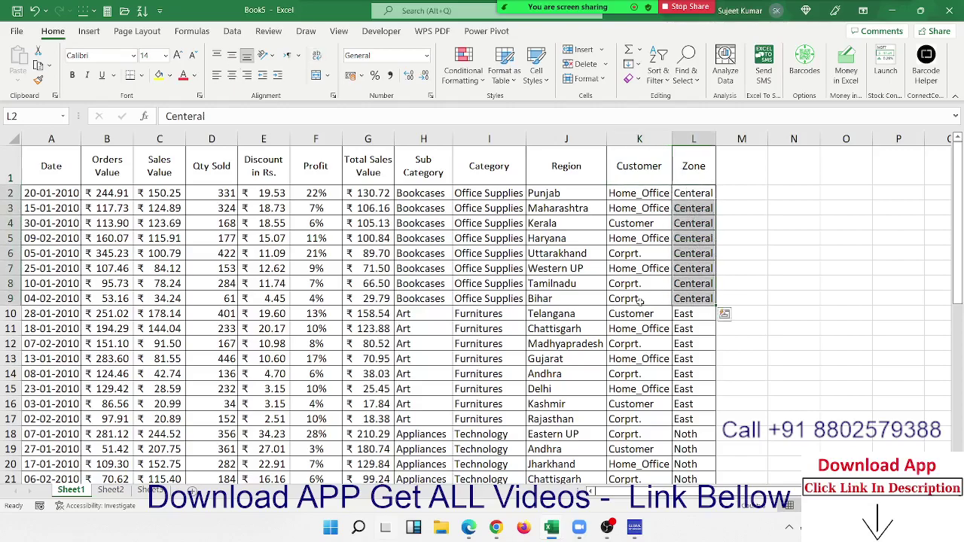
left_click_drag(639, 300, 620, 196)
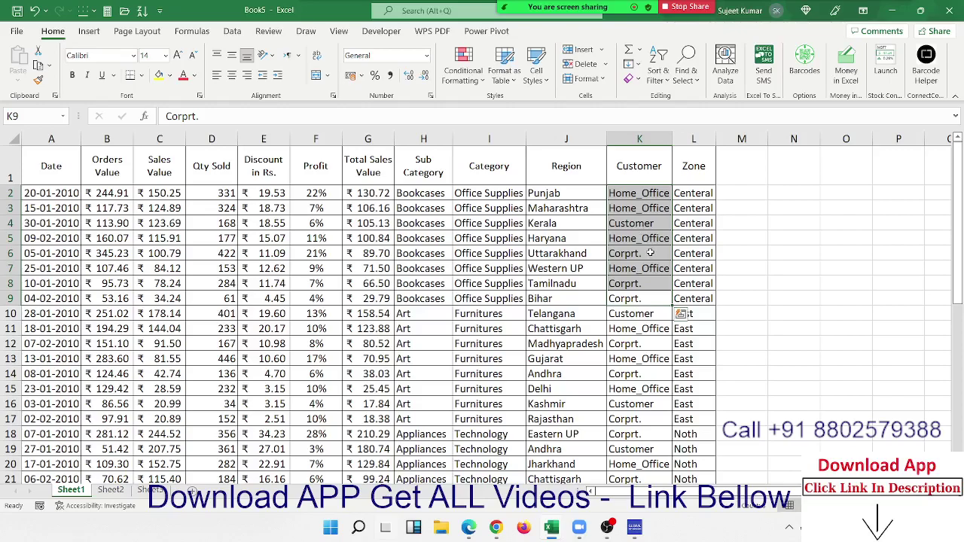
left_click(595, 224)
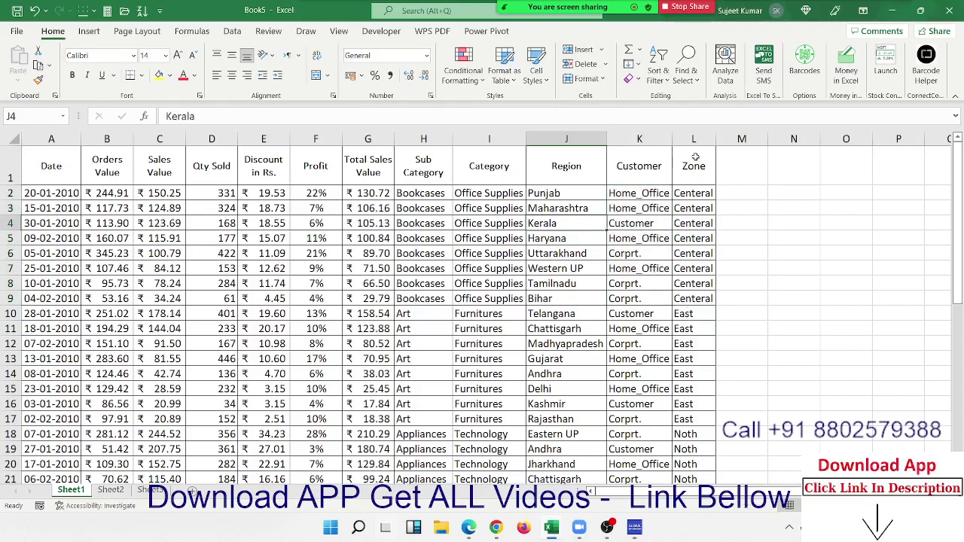
Apply a custom sort by Zone with a second level by Customer.
left_click(660, 77)
left_click(675, 135)
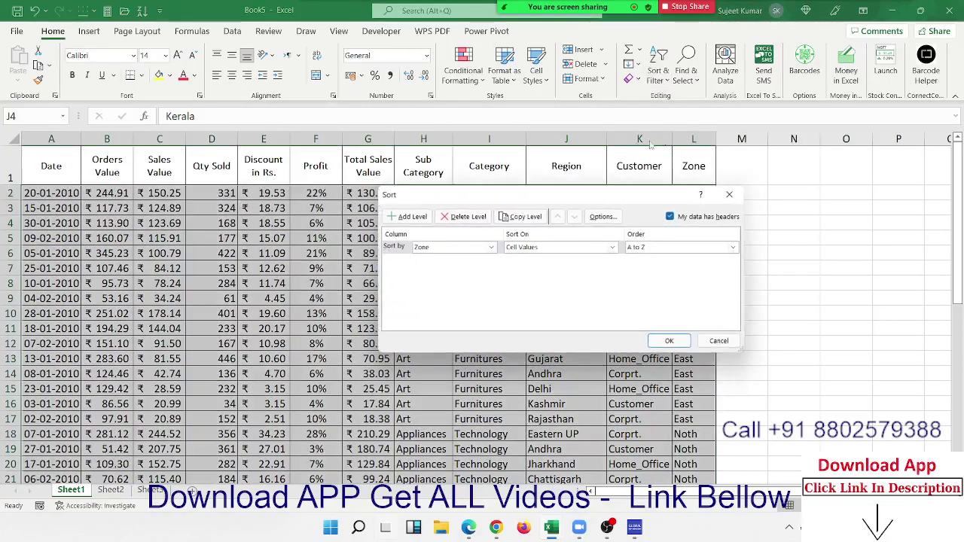
left_click_drag(454, 198, 444, 228)
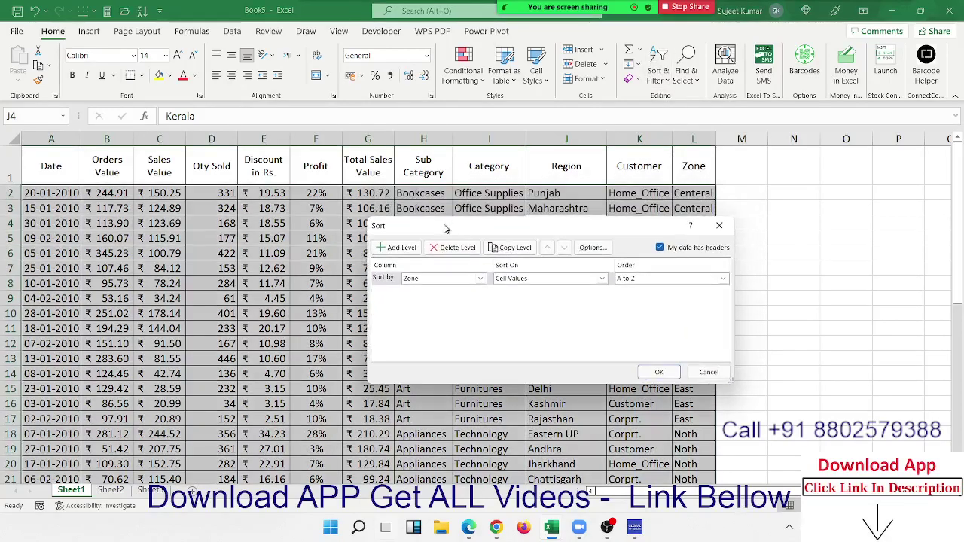
left_click(406, 250)
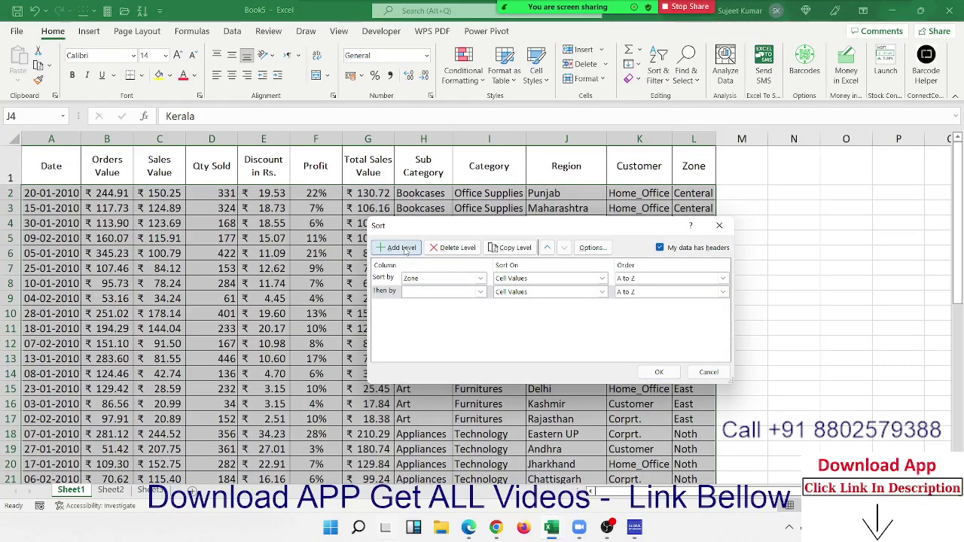
left_click(425, 293)
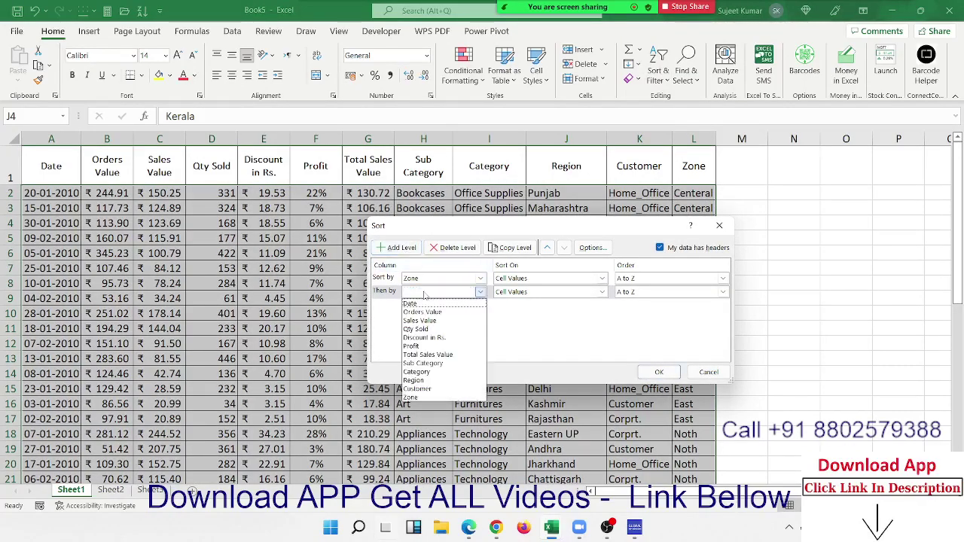
left_click(429, 390)
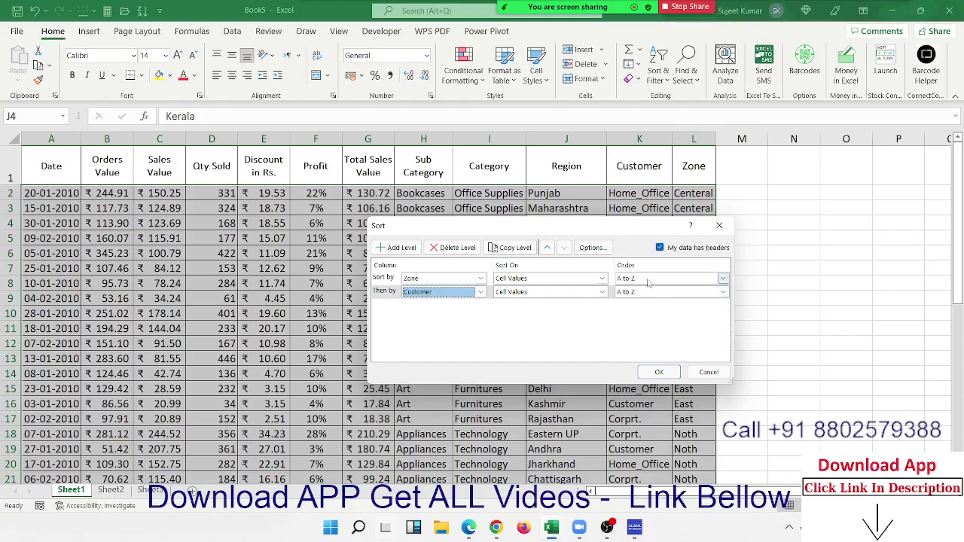
left_click(673, 375)
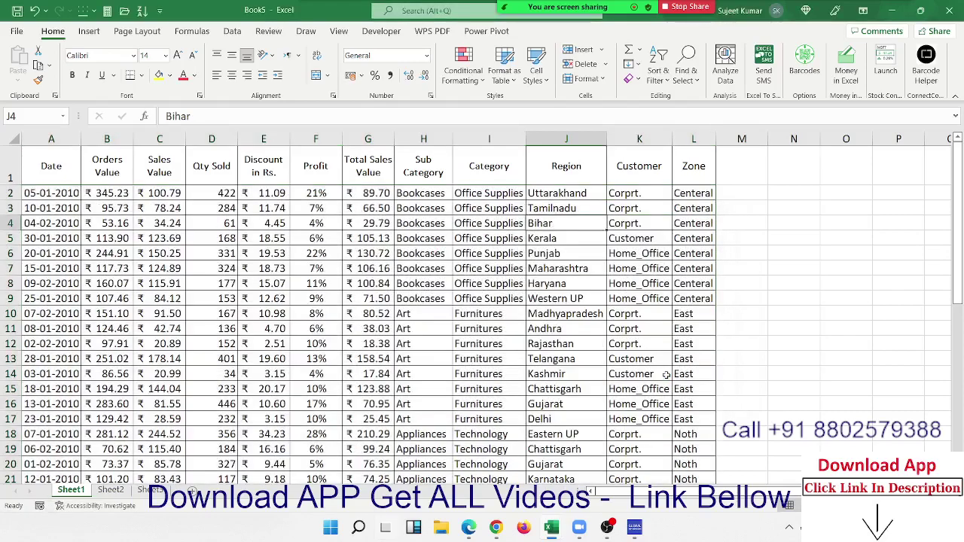
Select the Corprt. and Home_Office groups in Centeral, East's groups, and the Kerala row 5.
left_click(694, 210)
left_click_drag(639, 195, 644, 359)
left_click(641, 238)
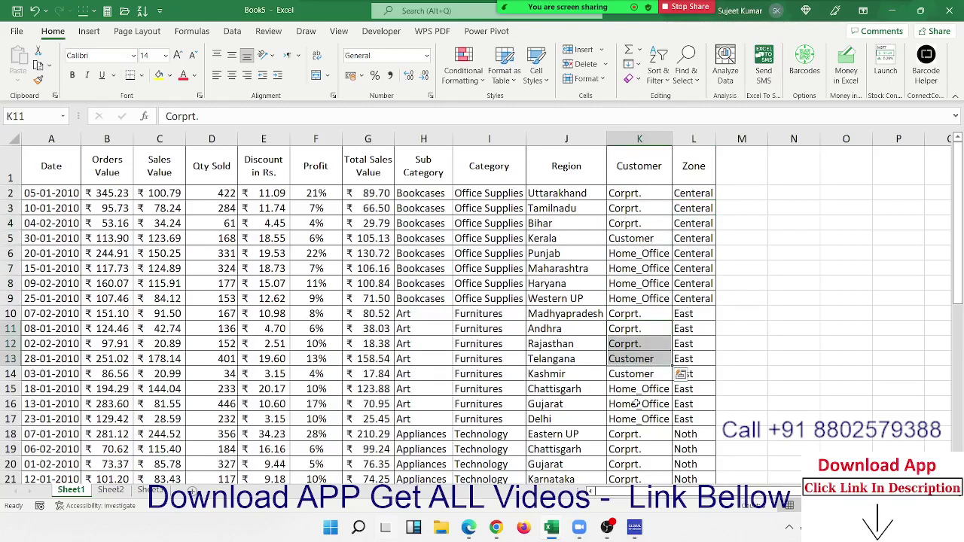
left_click_drag(639, 403, 636, 423)
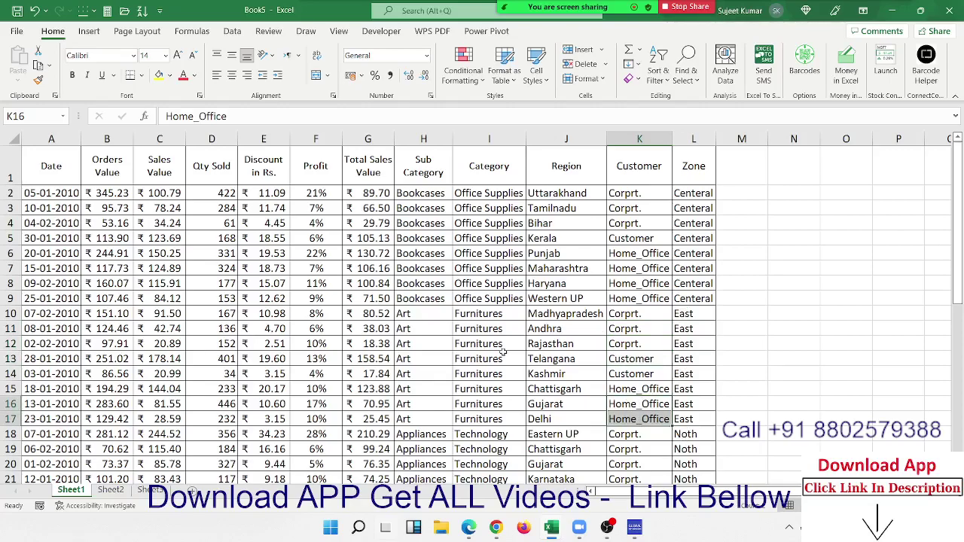
left_click(696, 141)
left_click_drag(693, 238, 25, 238)
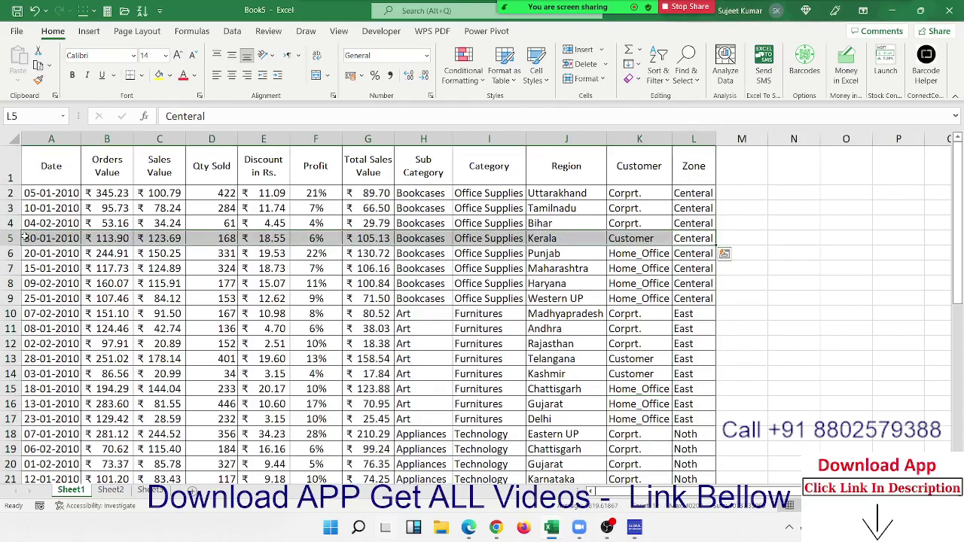
Add a Month header in M1 and fill JAN–DEC down from M2.
left_click(638, 225)
left_click(279, 253)
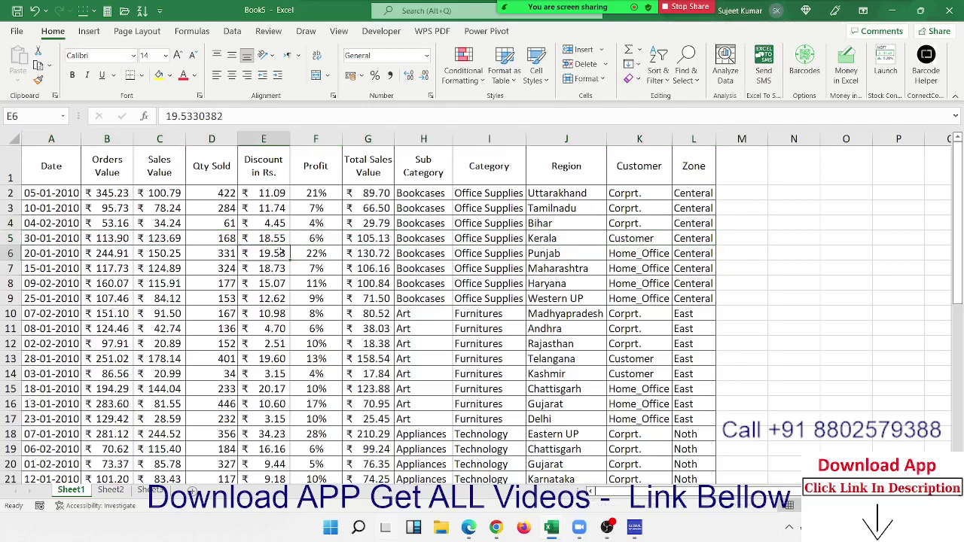
left_click(742, 175)
type("Month")
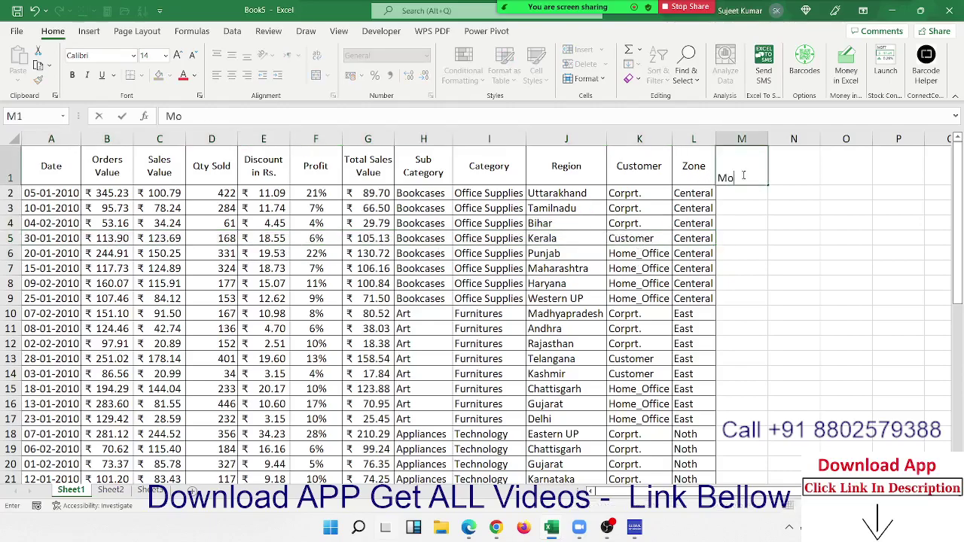
key("Return")
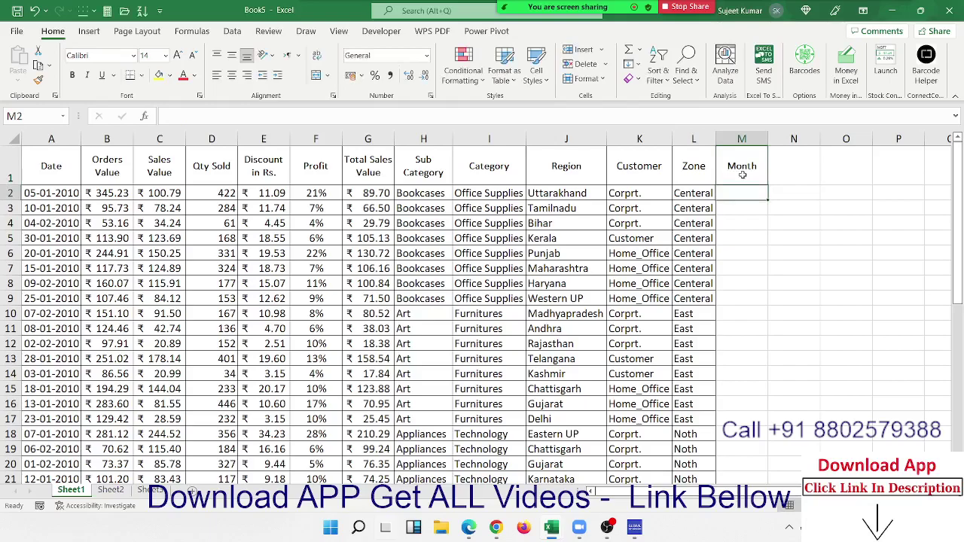
type("JAN")
key("Return")
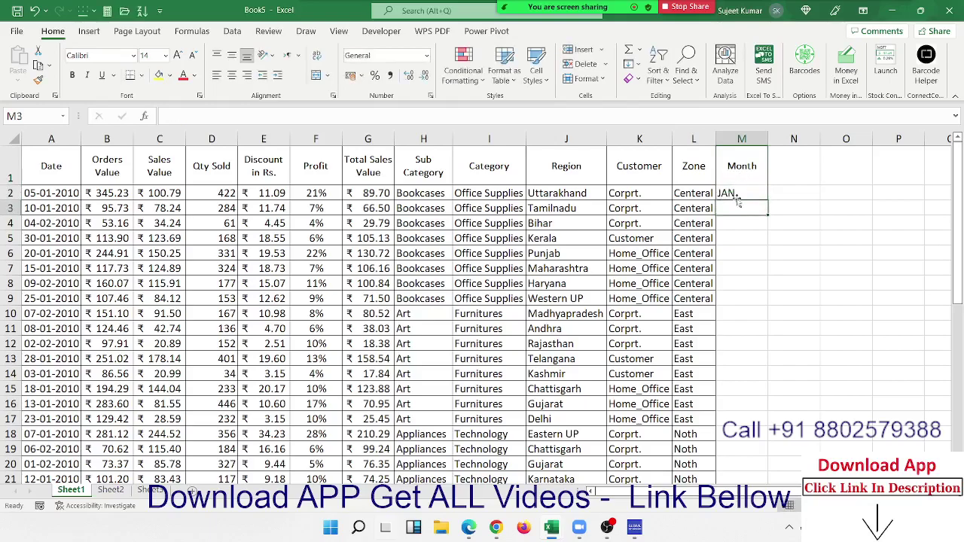
left_click(737, 193)
double_click(770, 199)
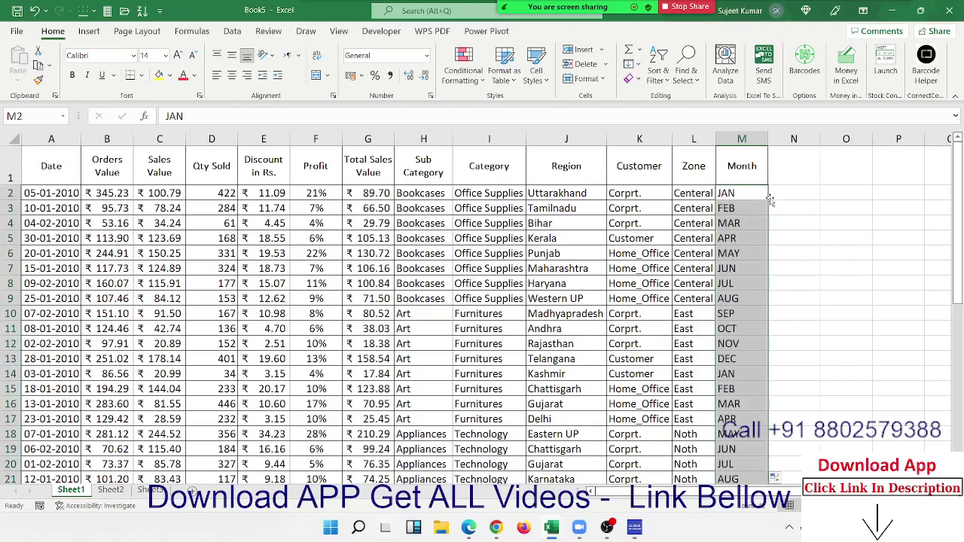
Sort the table A to Z by Month.
left_click(762, 170)
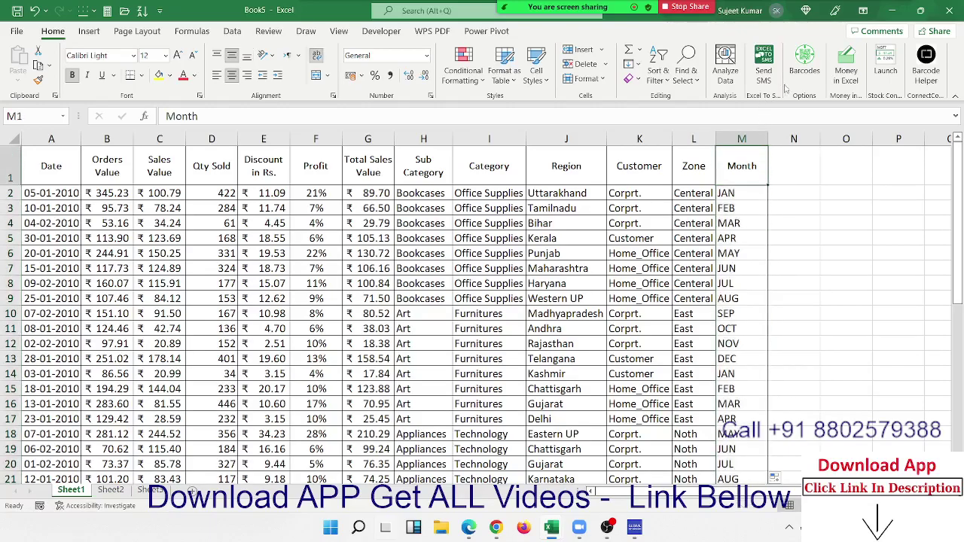
left_click(658, 75)
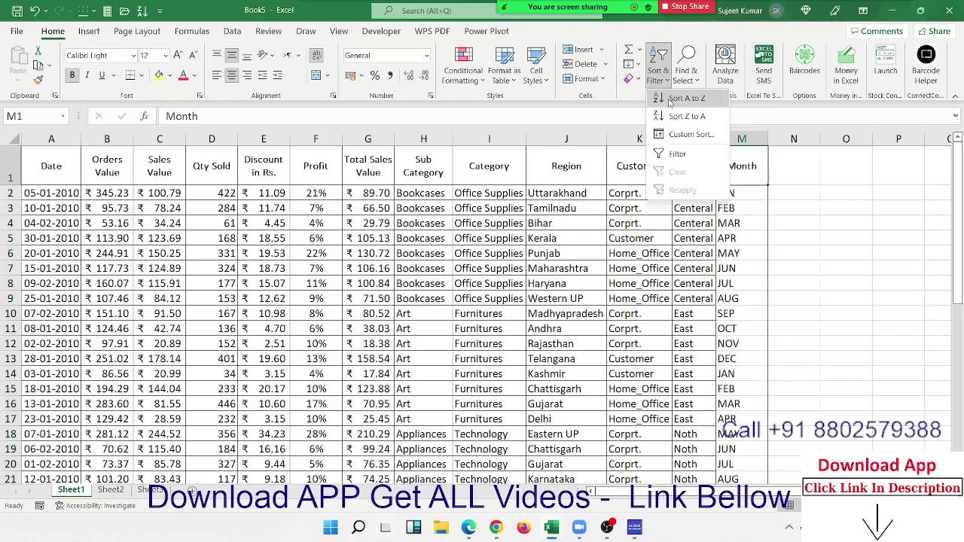
left_click(670, 100)
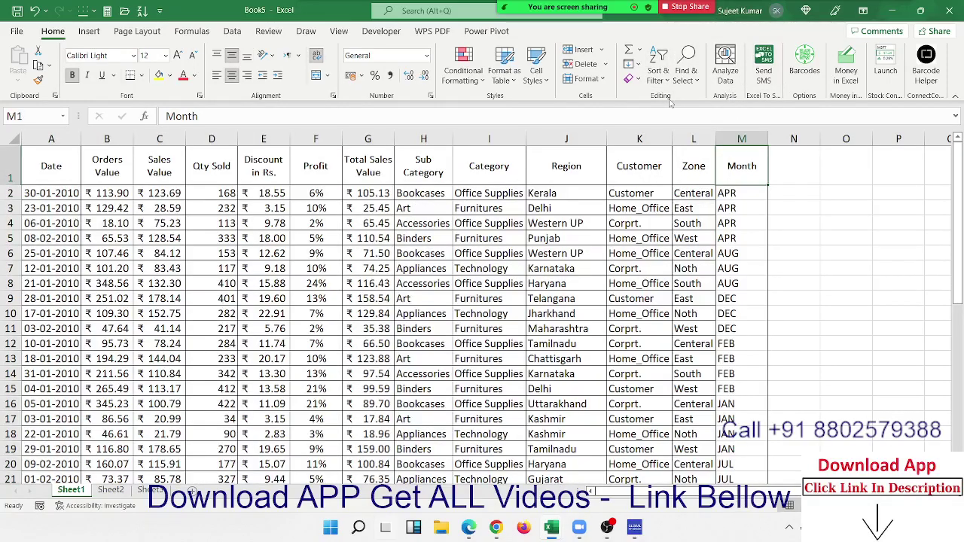
Highlight the APR and AUG entries to show the alphabetical order, then select the Month header.
left_click_drag(746, 193, 729, 328)
left_click(732, 255)
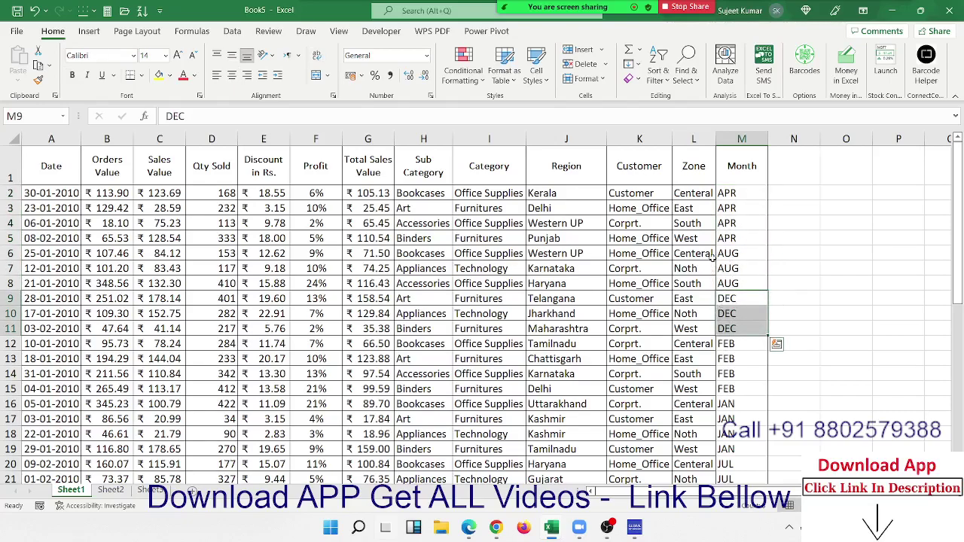
left_click(740, 175)
Open Custom Sort with Month as the sort column and show the Order choices.
left_click(658, 79)
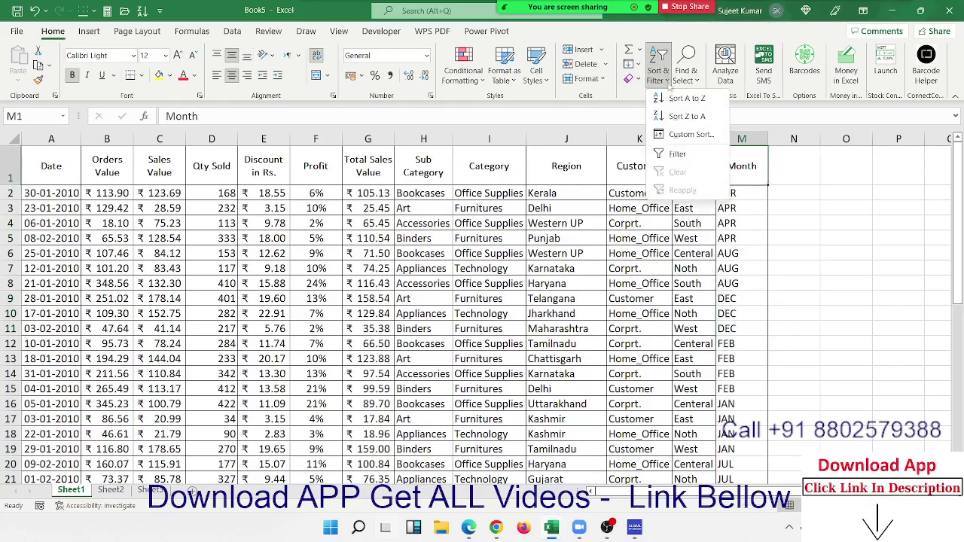
left_click(676, 136)
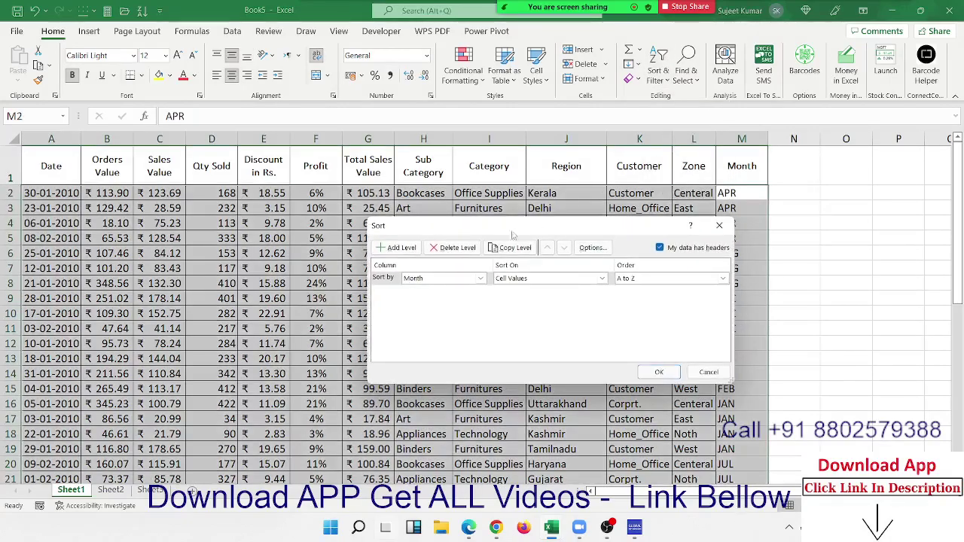
left_click(432, 283)
left_click(432, 283)
left_click(432, 282)
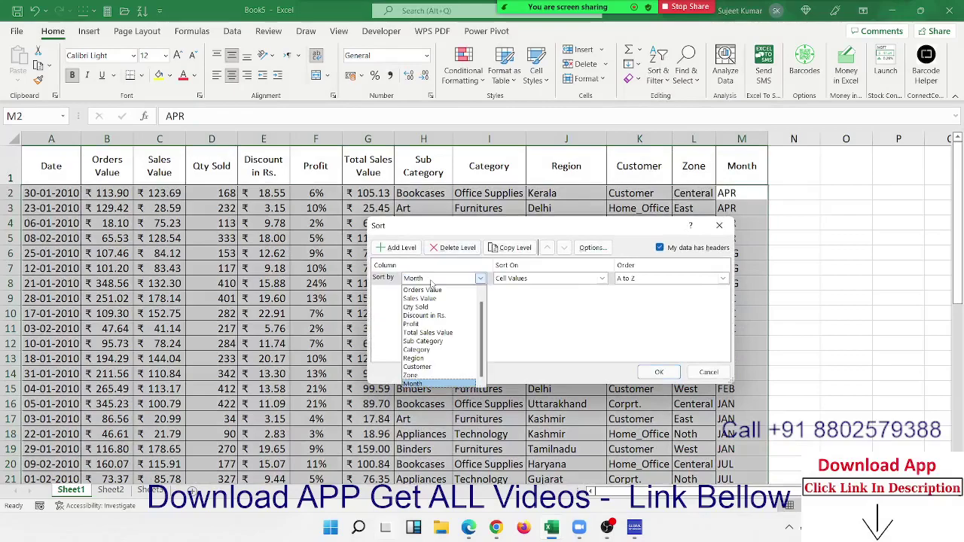
left_click(431, 280)
left_click(678, 283)
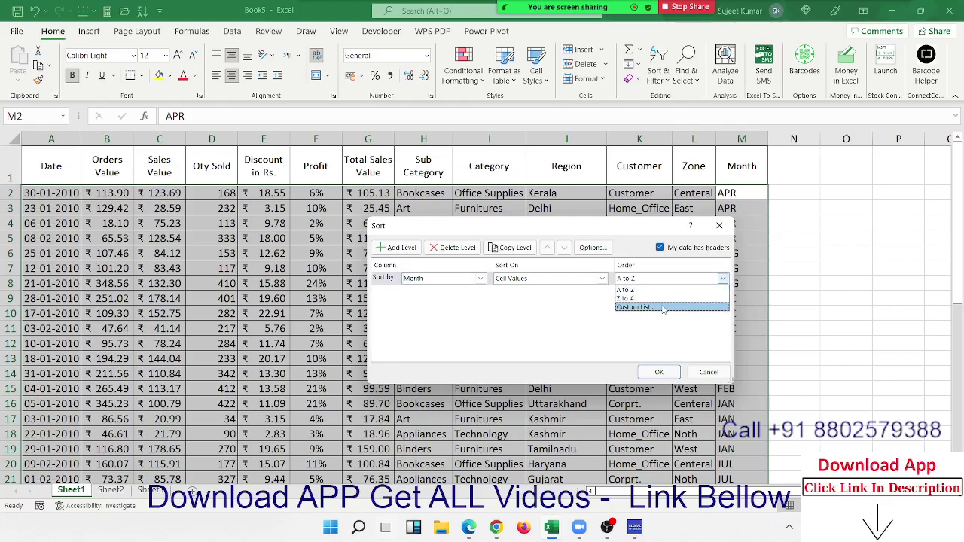
Set the Month order to the Jan, Feb, Mar… custom list after browsing other saved lists.
left_click(663, 308)
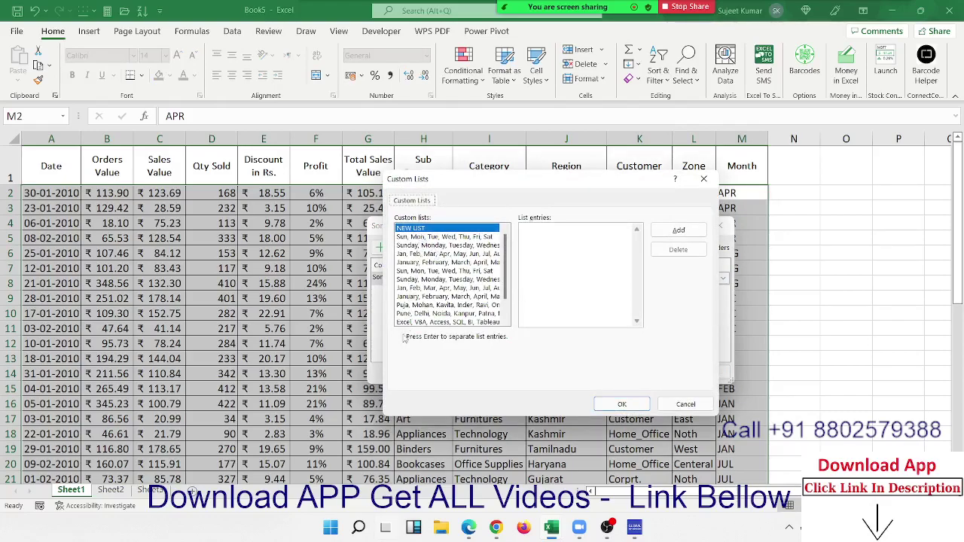
left_click(400, 254)
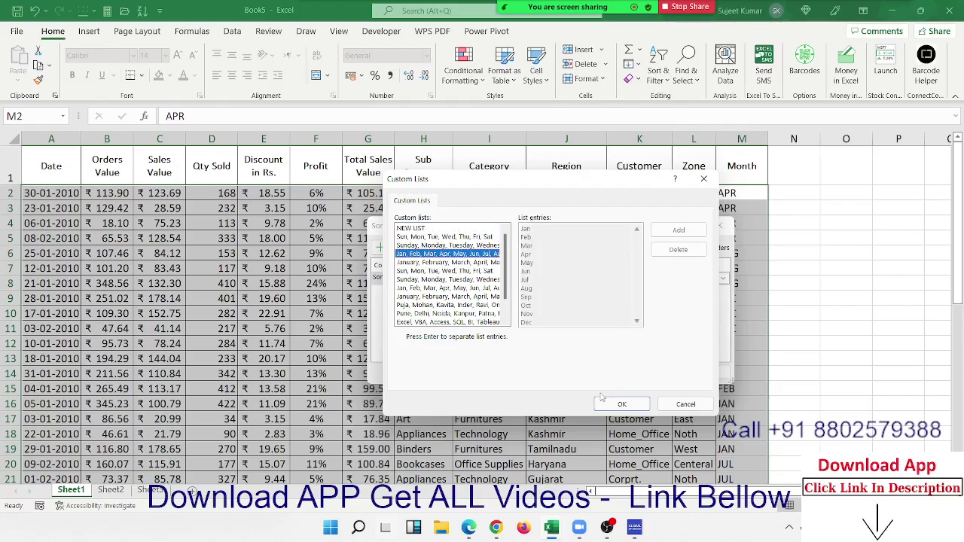
left_click(439, 314)
left_click(436, 323)
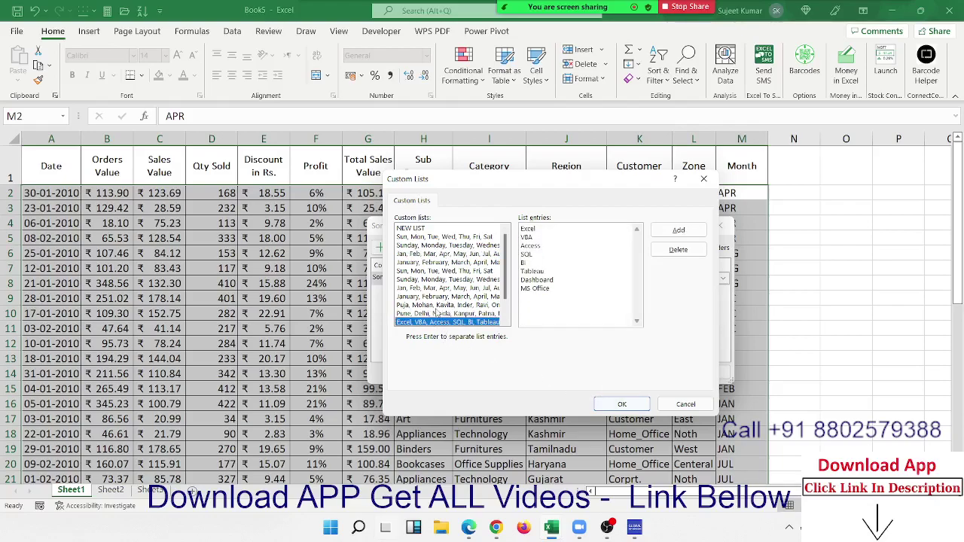
left_click(438, 305)
left_click(427, 228)
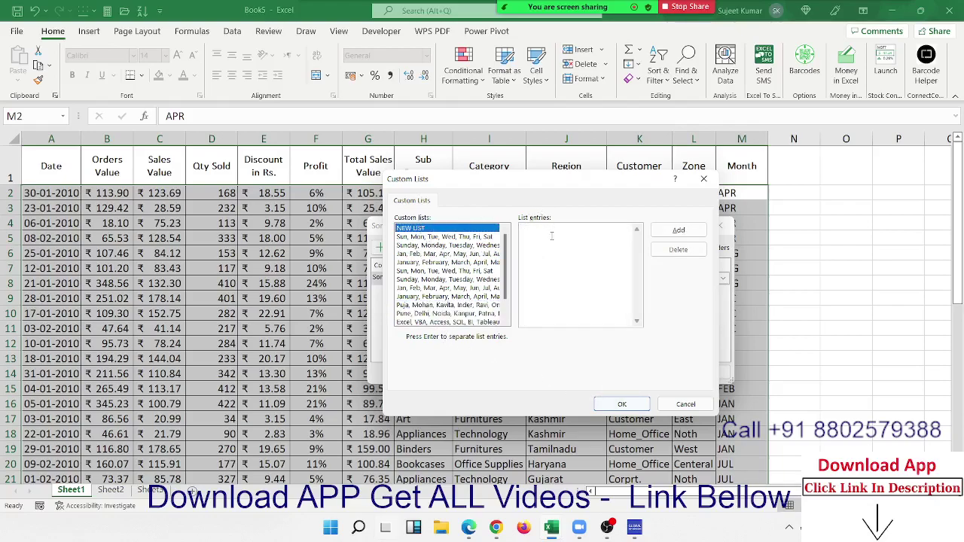
left_click(422, 255)
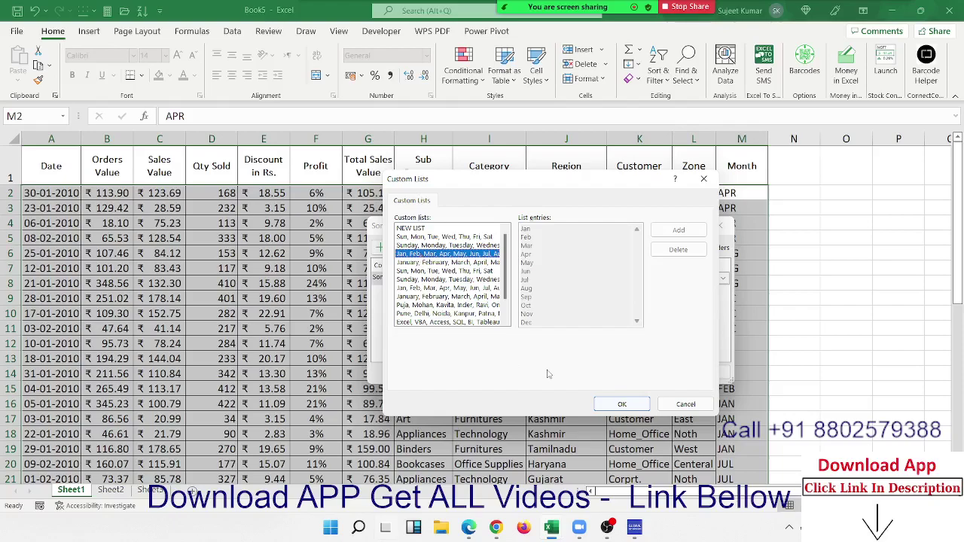
left_click(623, 403)
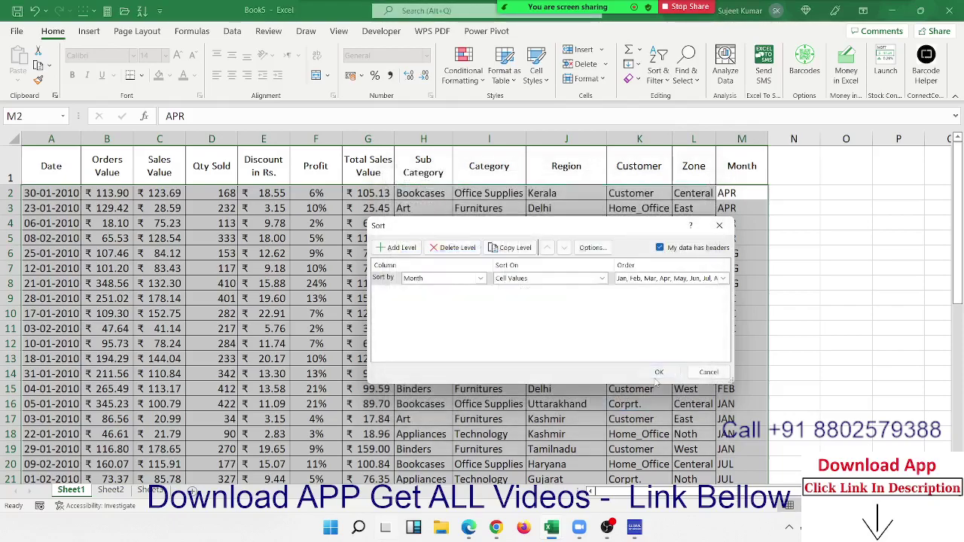
Apply the calendar-order Month sort and check the JAN, MAR and APR groups.
left_click(659, 373)
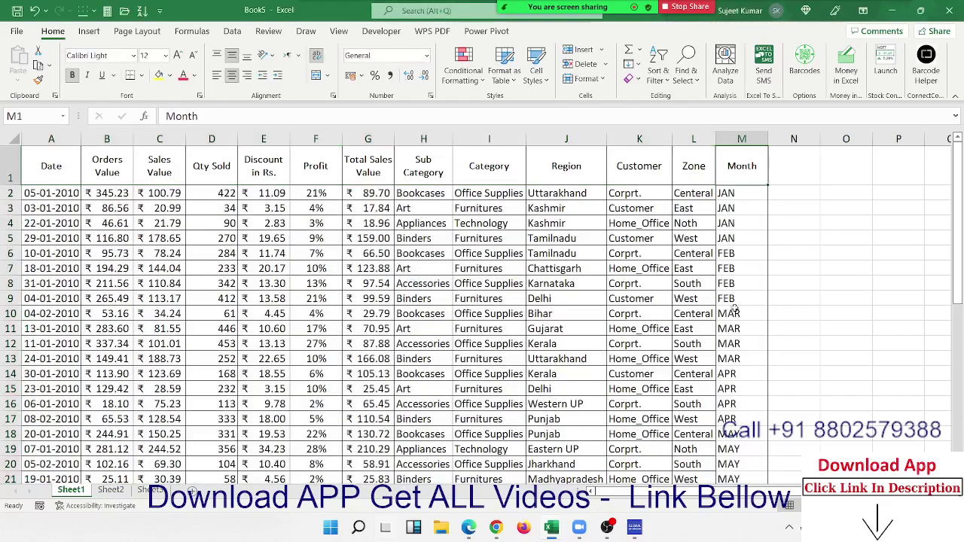
left_click_drag(734, 193, 737, 416)
left_click(728, 373)
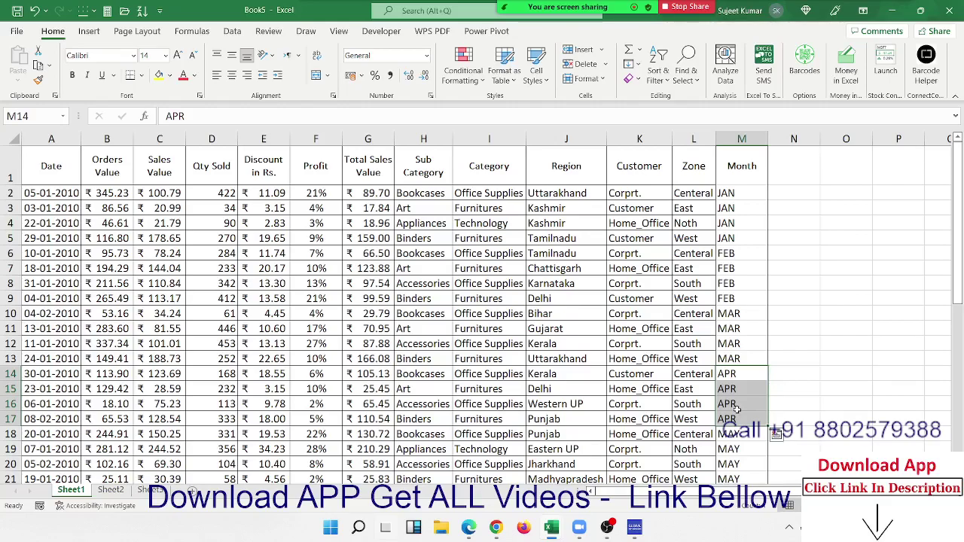
left_click(575, 289)
left_click(509, 234)
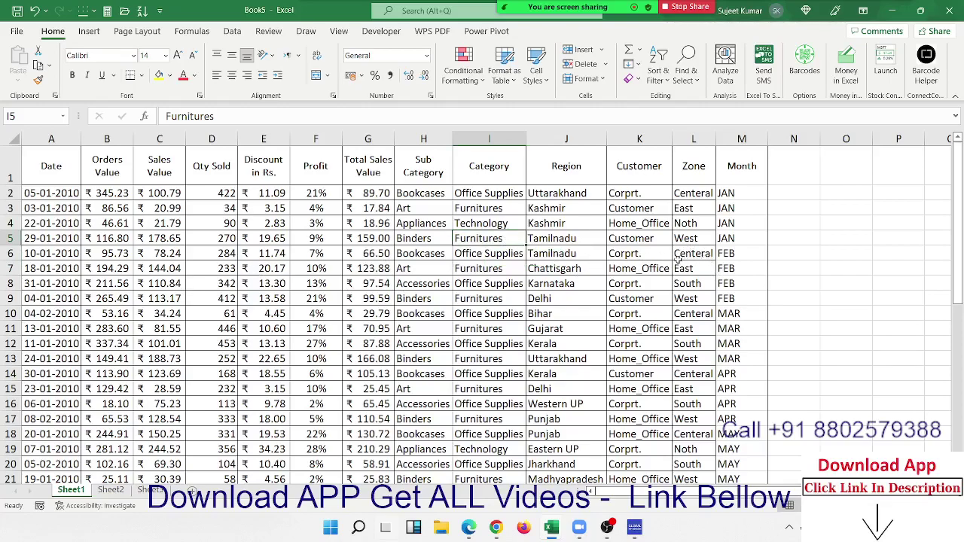
Fill the Centeral cell L6 and the South cell L16 yellow.
left_click(678, 256)
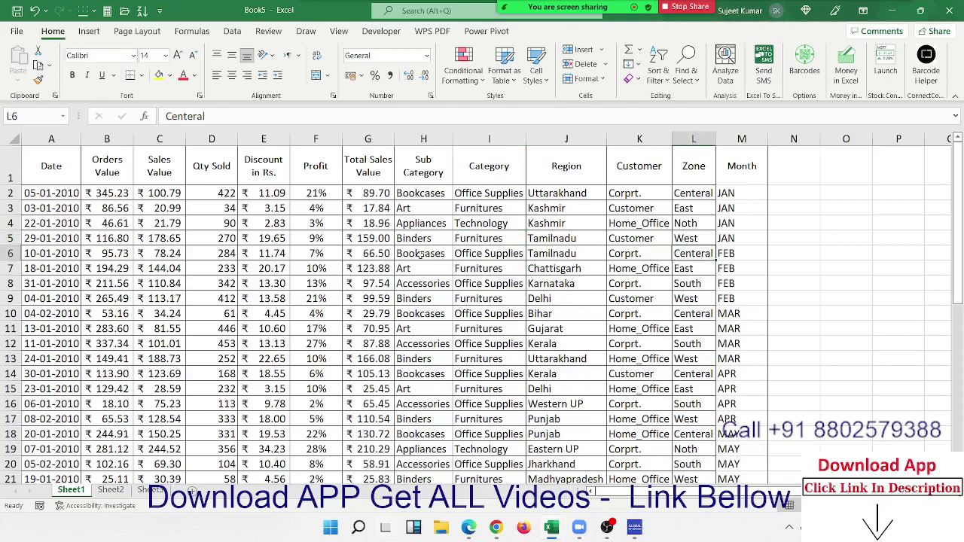
left_click(159, 76)
left_click(710, 401)
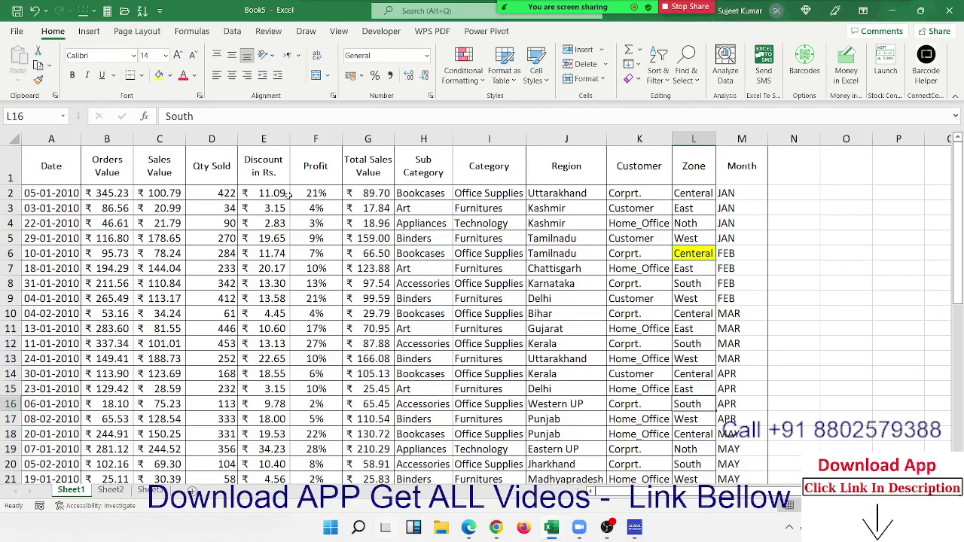
left_click(170, 76)
left_click(192, 179)
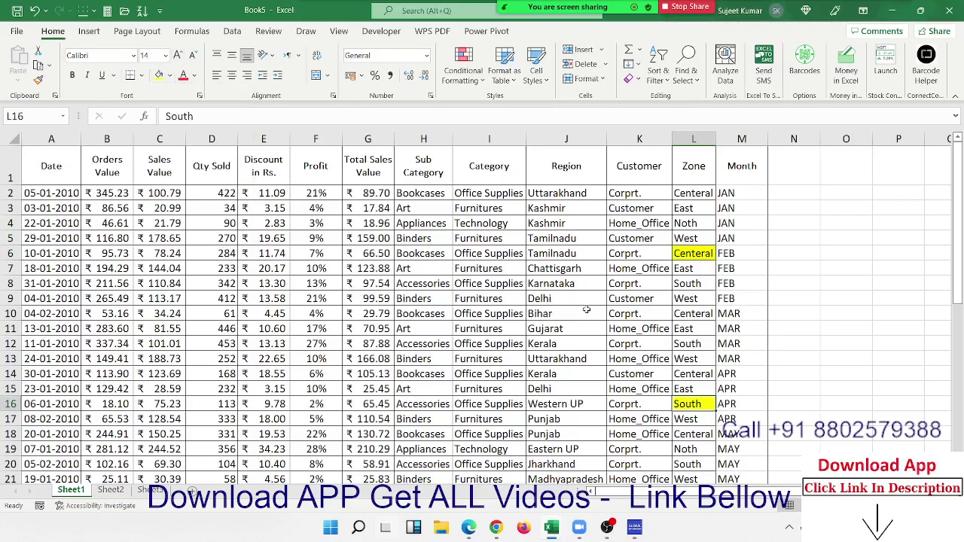
Fill the East cell L38 yellow, then return to the top of the table.
scroll(586, 309, "down", 7)
left_click(688, 406)
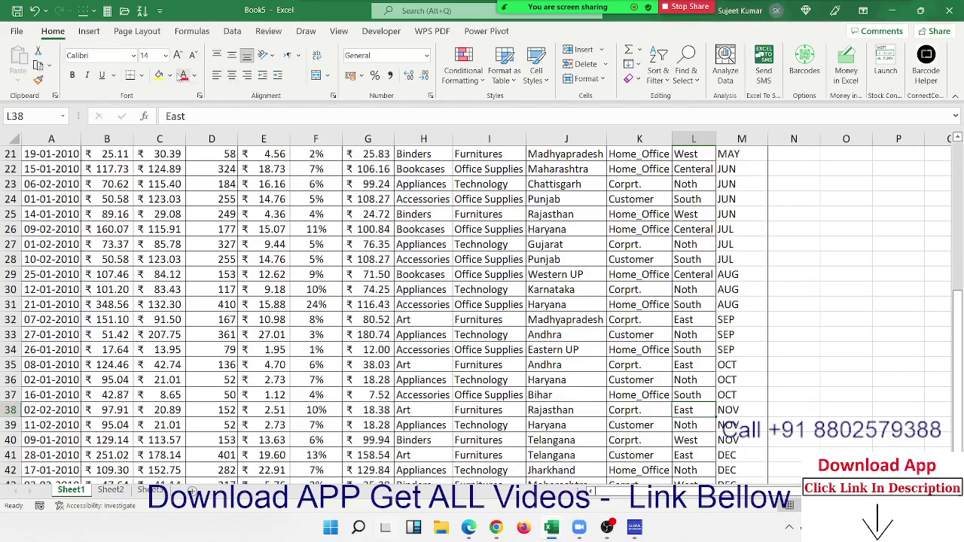
left_click(159, 76)
scroll(679, 385, "down", 1)
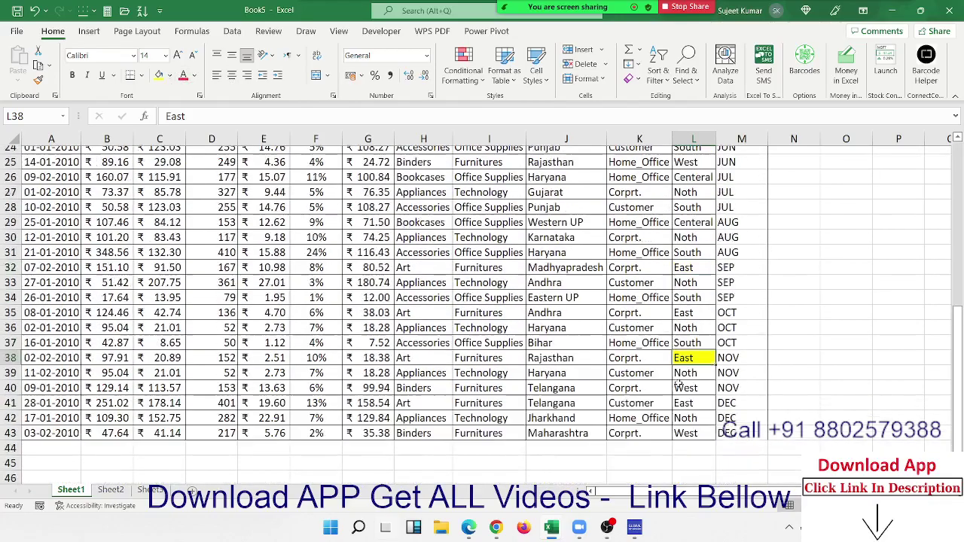
scroll(679, 385, "up", 7)
scroll(679, 385, "up", 1)
left_click(643, 268)
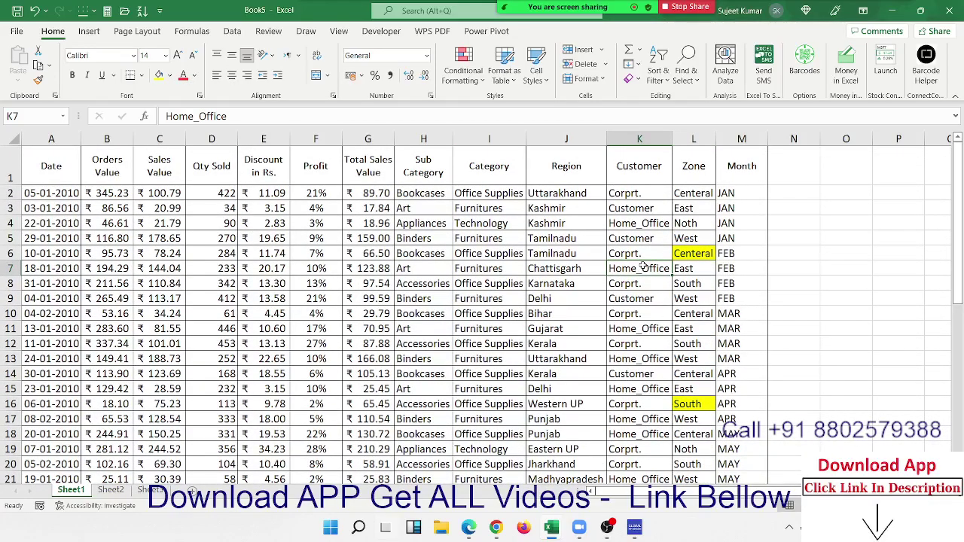
Custom-sort by Zone on Cell Color with yellow On Top.
left_click(657, 75)
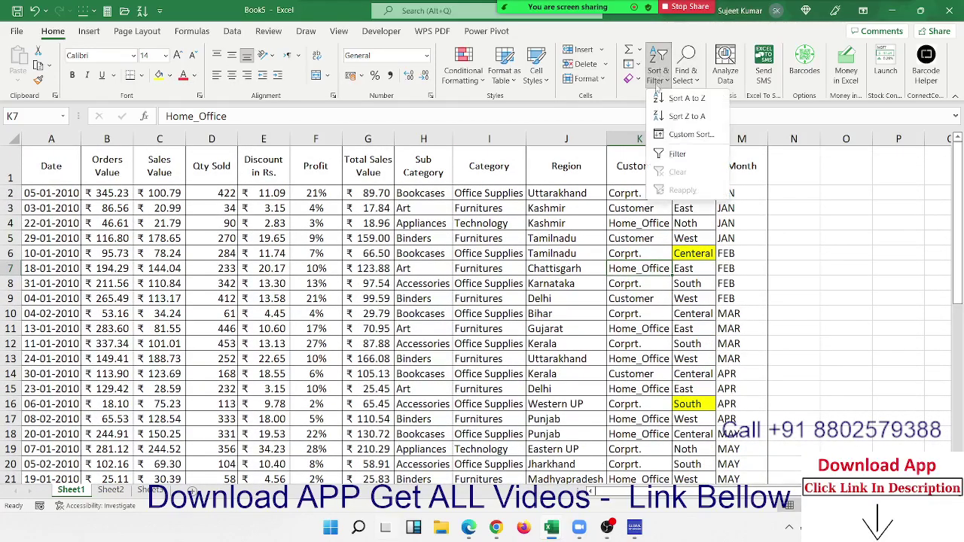
left_click(689, 134)
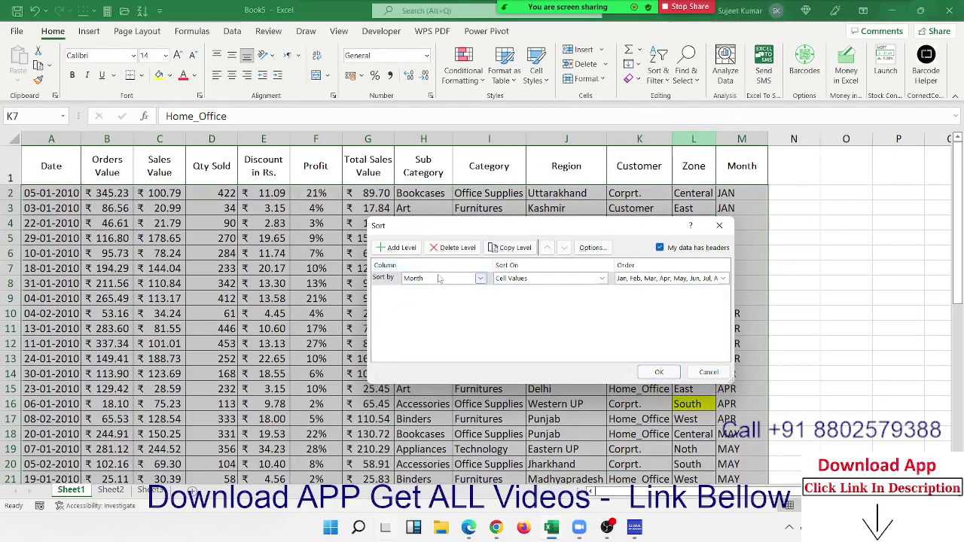
left_click(440, 279)
left_click(420, 367)
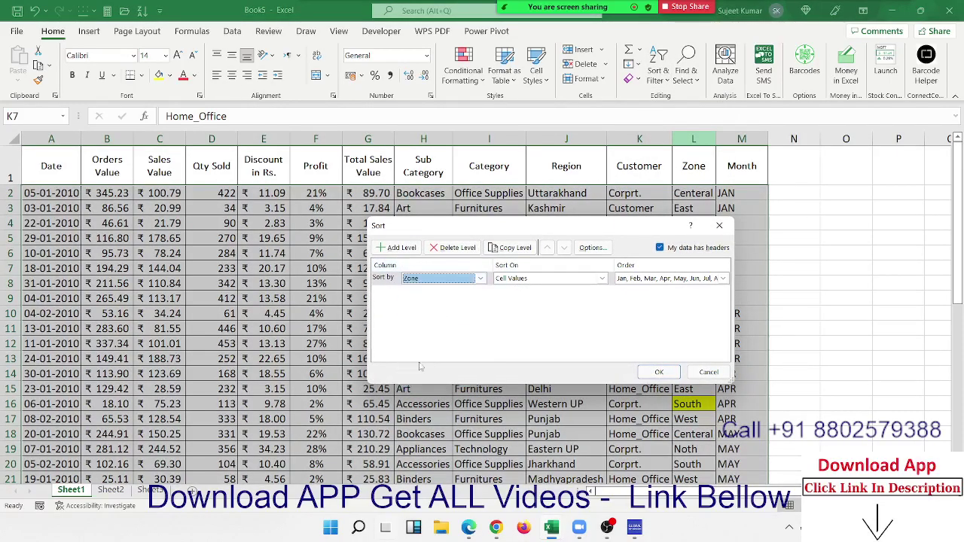
left_click(508, 280)
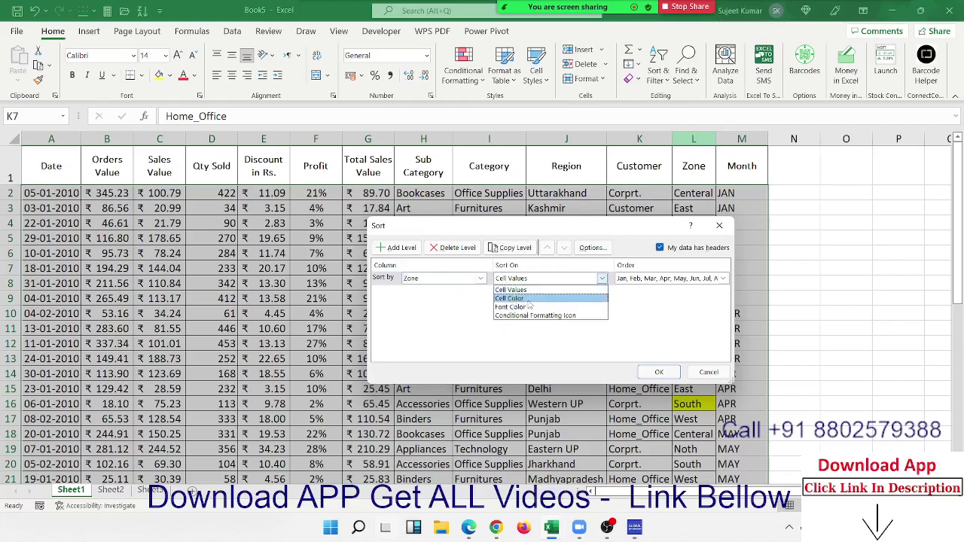
left_click(529, 300)
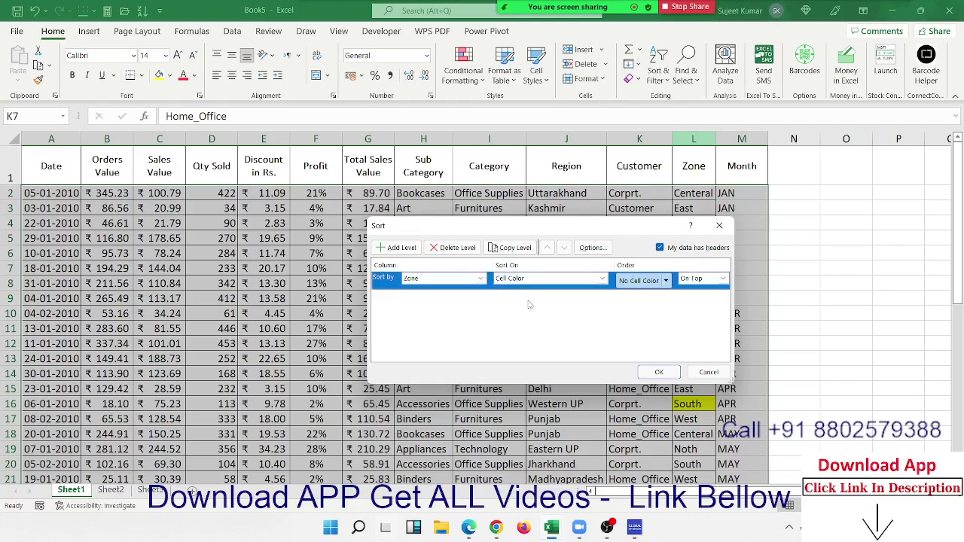
left_click(666, 280)
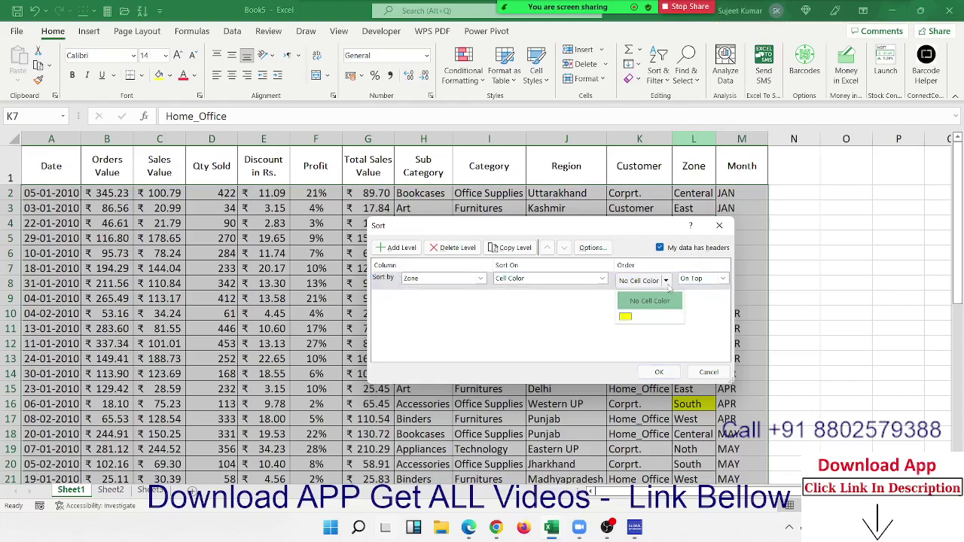
left_click(625, 317)
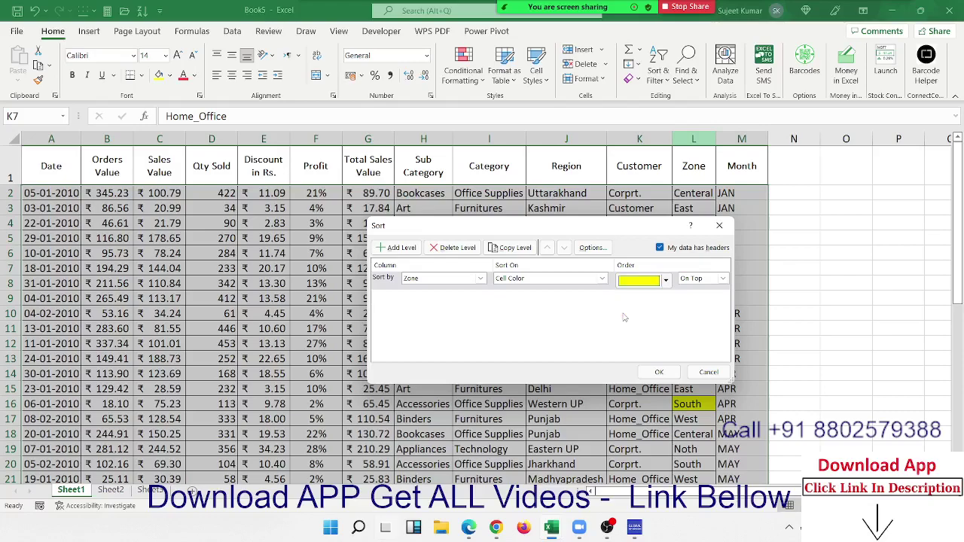
left_click(689, 279)
left_click(690, 280)
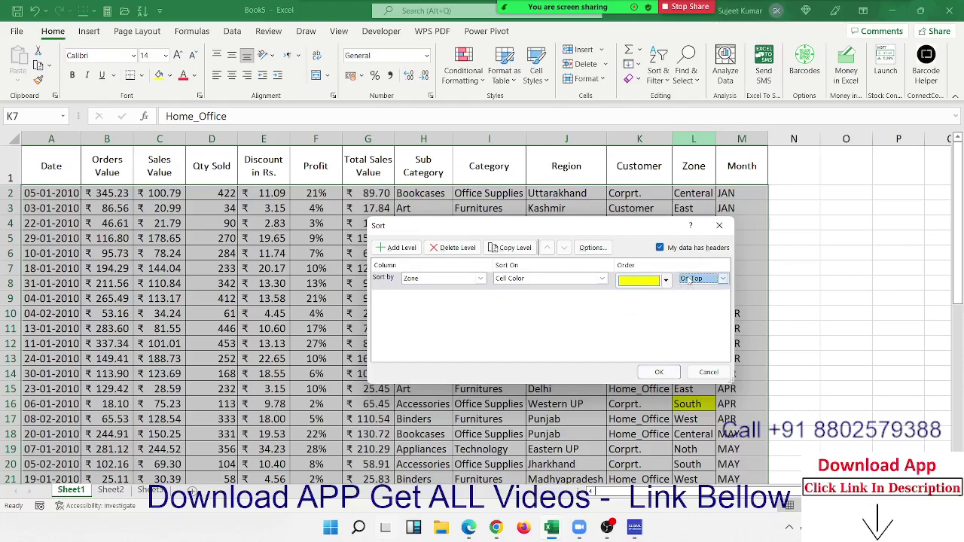
left_click(660, 372)
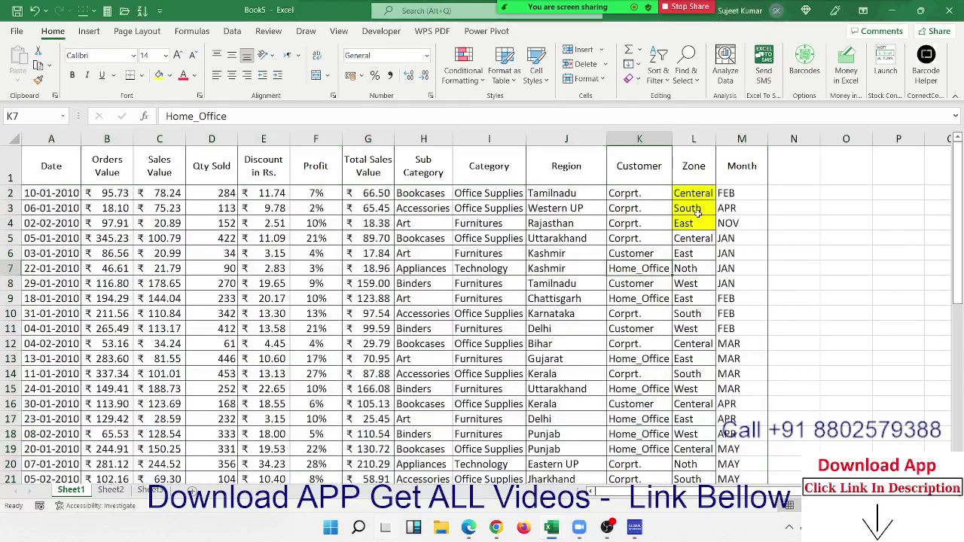
left_click_drag(697, 223, 693, 193)
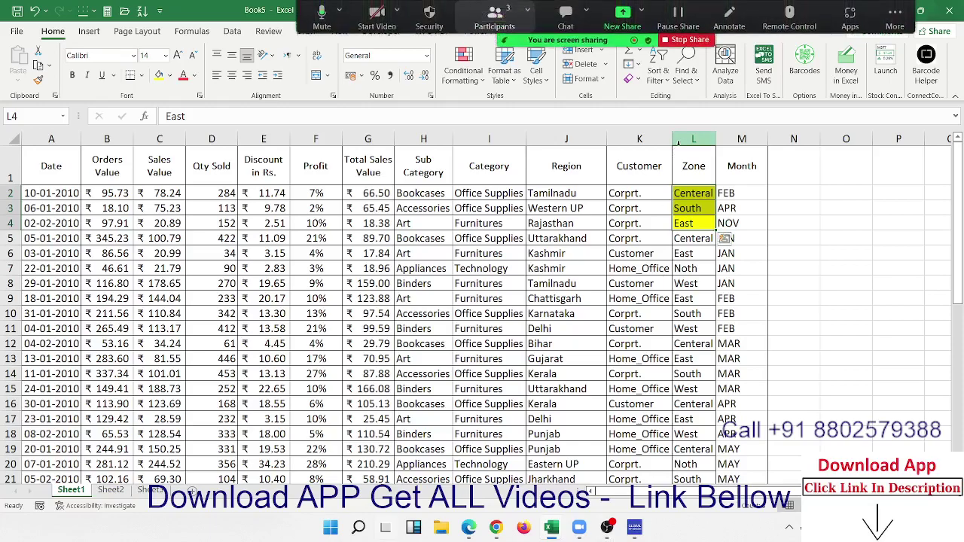
left_click(486, 270)
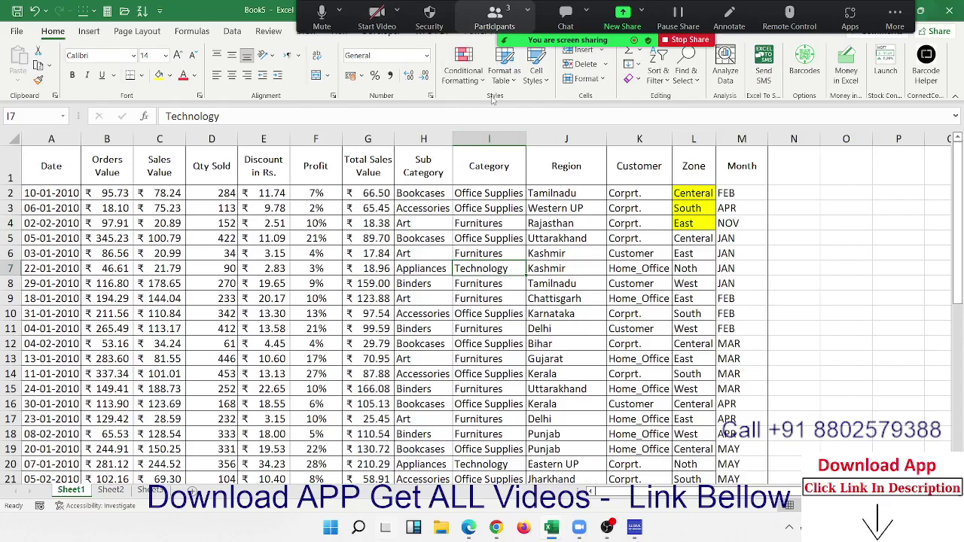
left_click(700, 223)
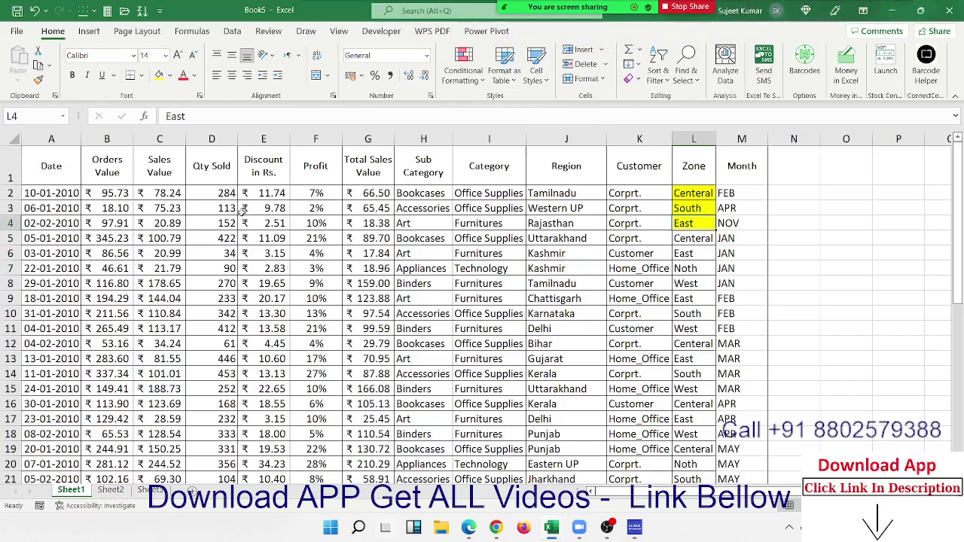
Apply the 3 Arrows (Colored) icon set to the Qty Sold values in column D.
left_click(226, 139)
left_click(463, 66)
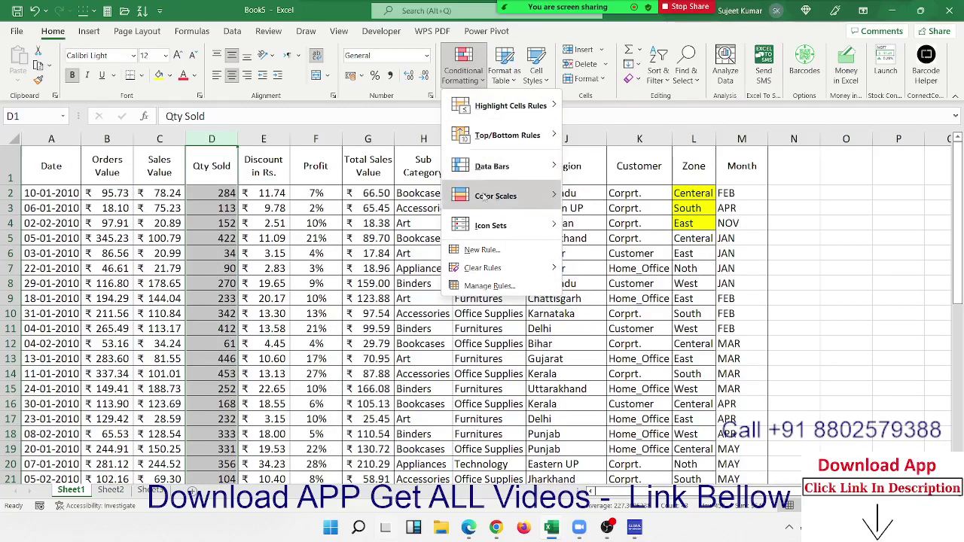
mouse_move(497, 226)
left_click(584, 236)
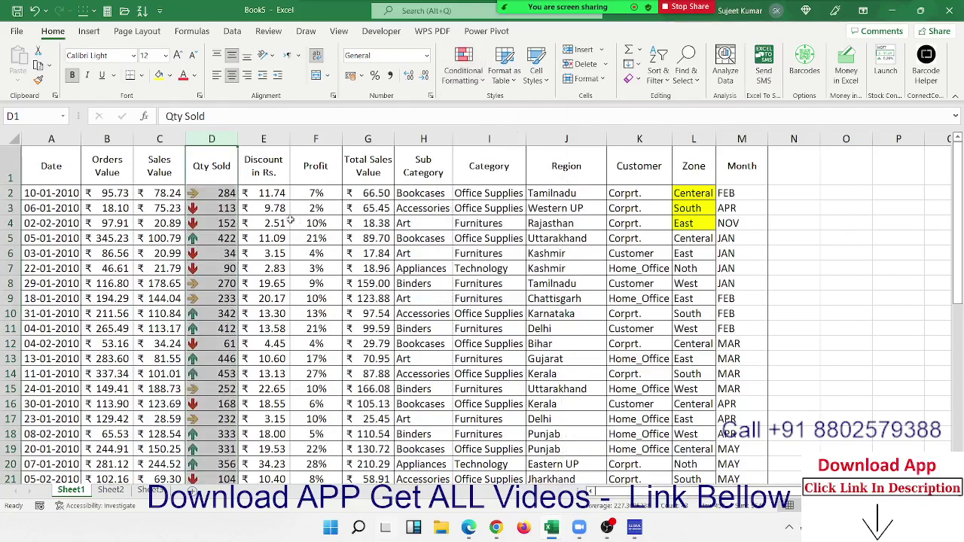
left_click(231, 218)
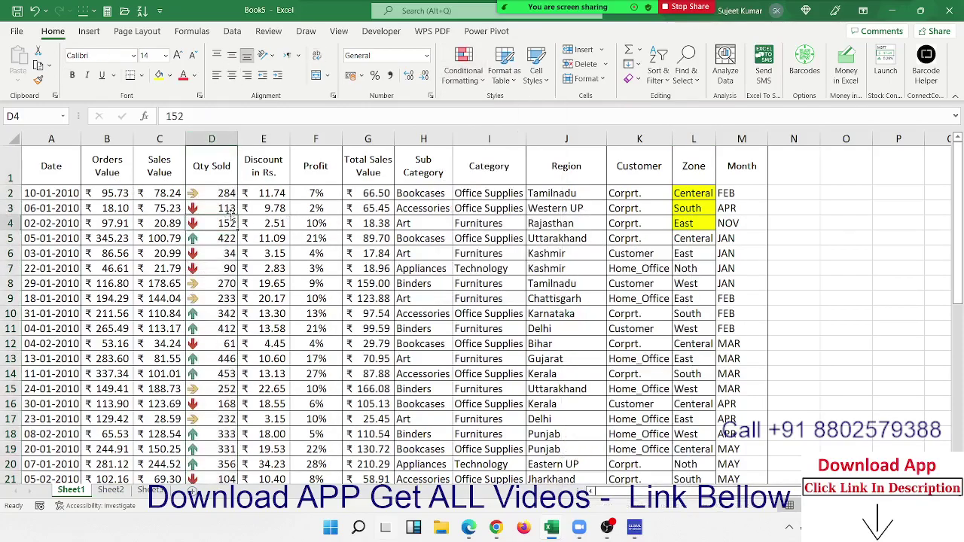
left_click(658, 68)
Custom-sort by Qty Sold on Conditional Formatting Icon, with Green Up Arrow on top.
left_click(666, 136)
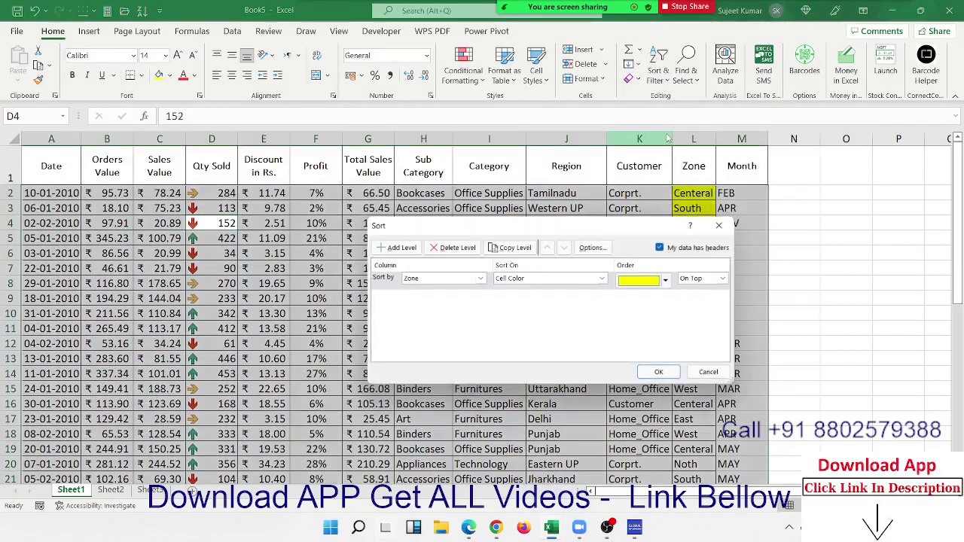
left_click(427, 279)
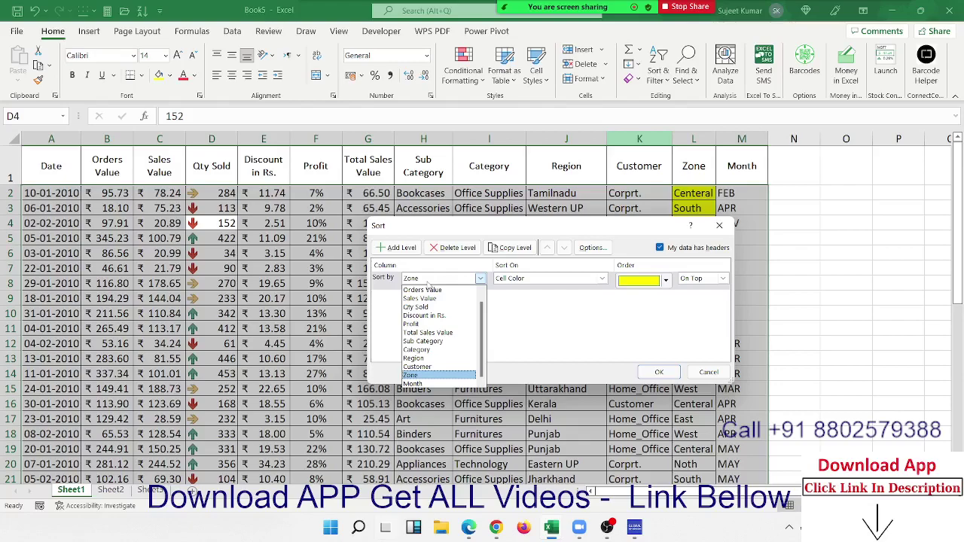
left_click(416, 308)
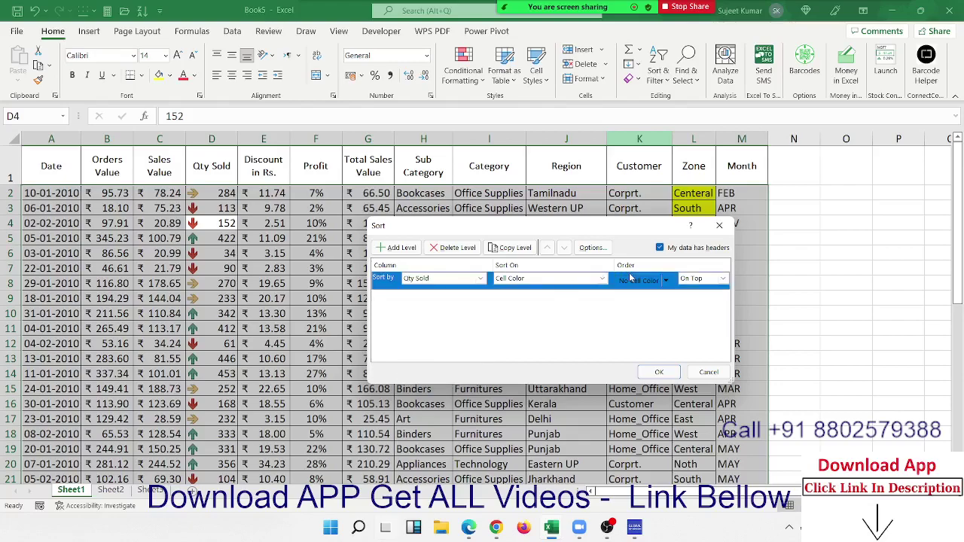
left_click(663, 282)
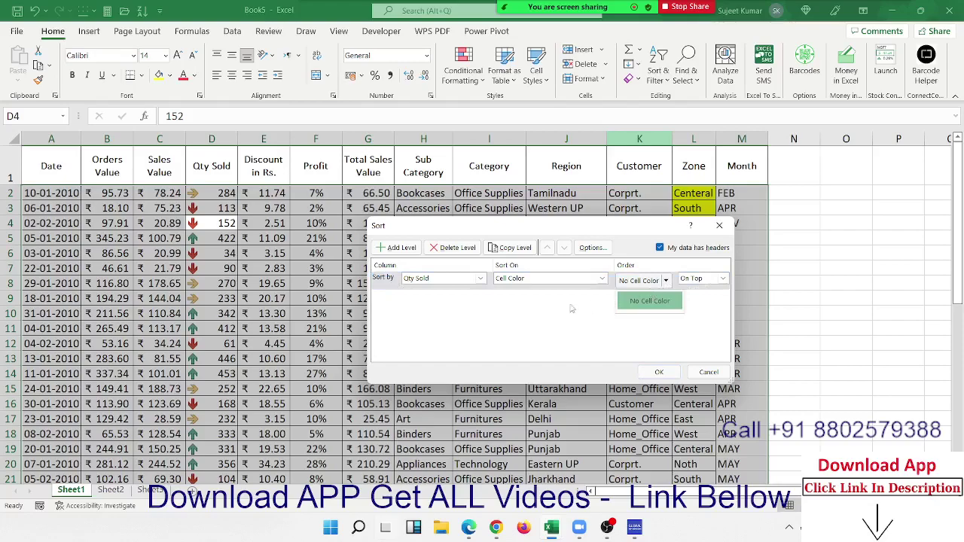
left_click(542, 280)
left_click(541, 280)
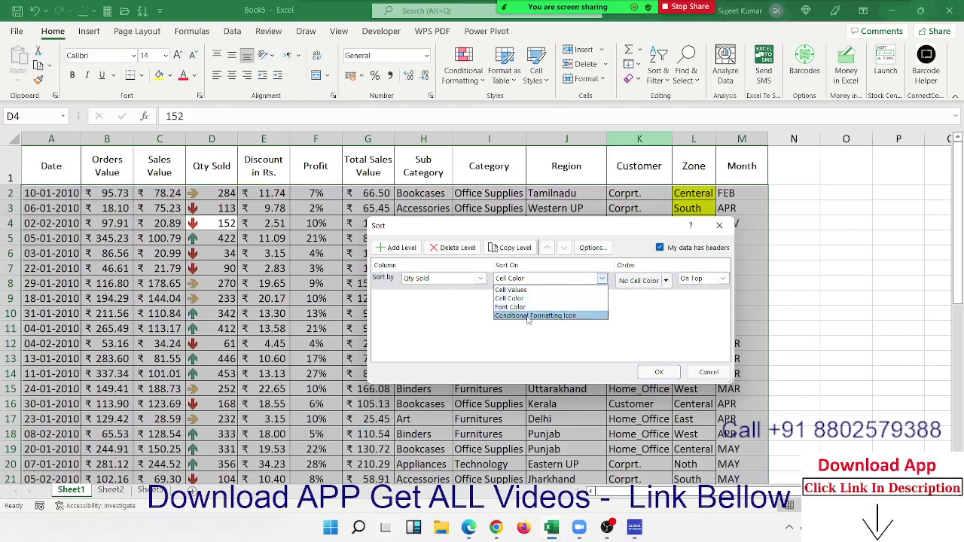
left_click(528, 316)
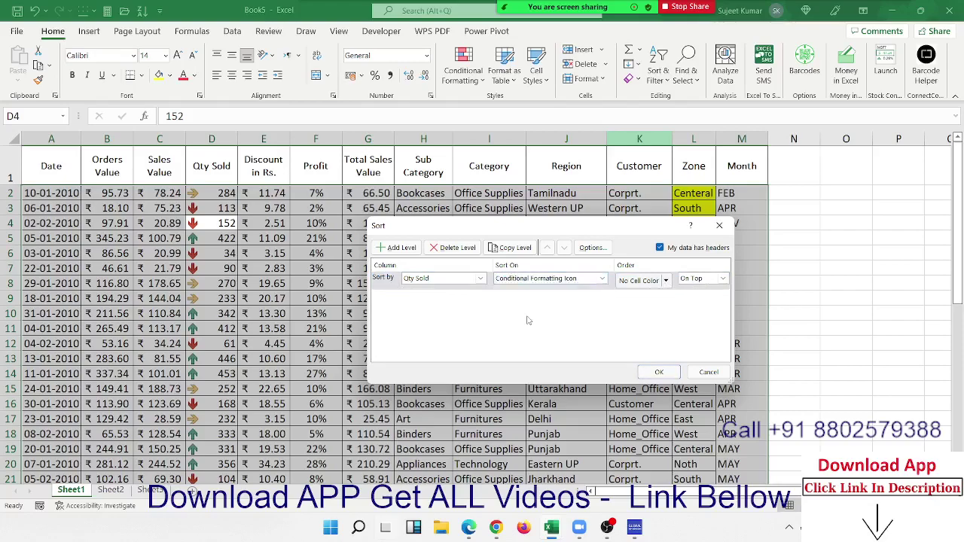
left_click(666, 281)
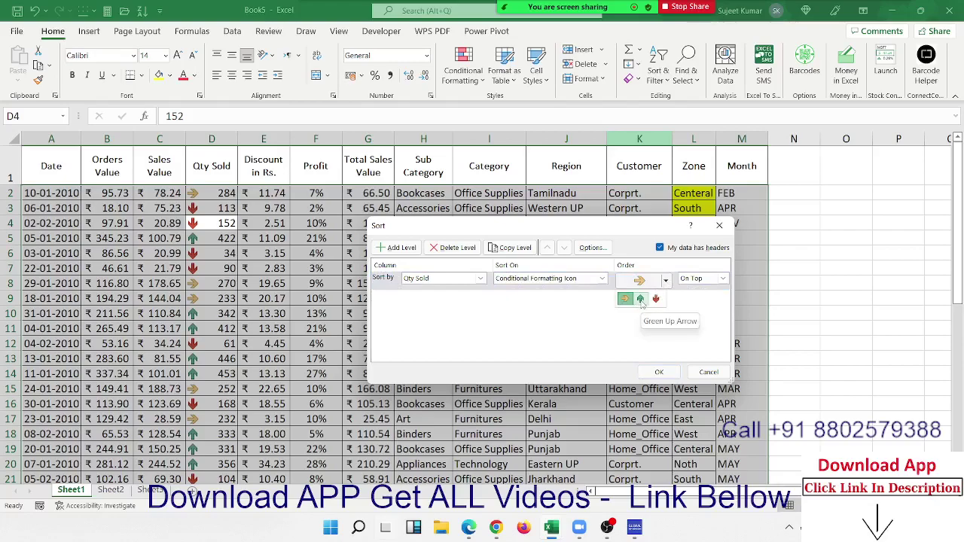
left_click(640, 299)
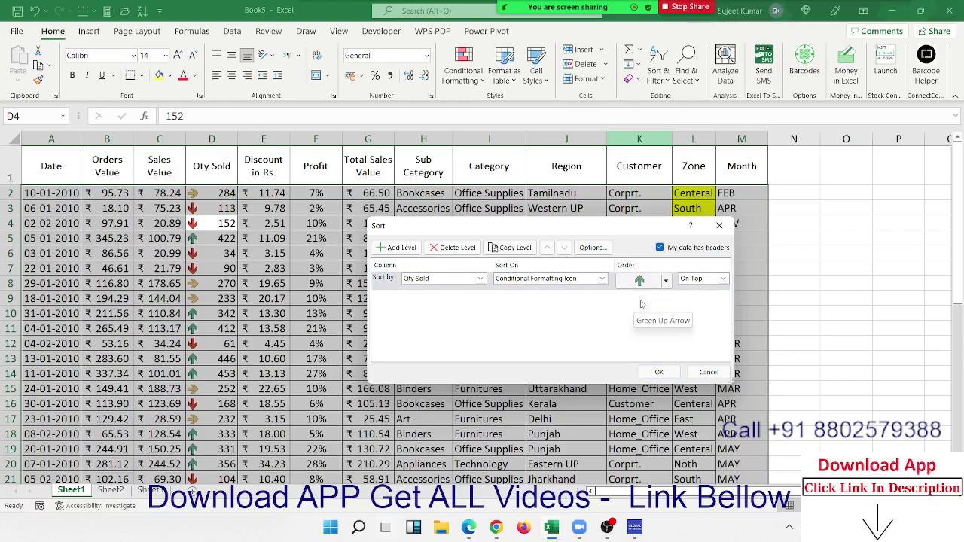
left_click(660, 373)
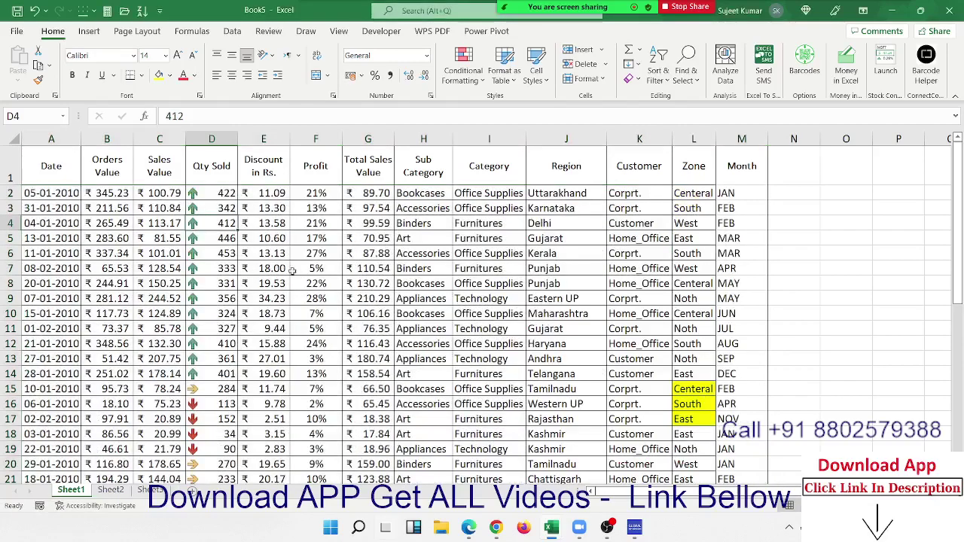
Select the green up-arrow and red down-arrow Qty Sold values to check the sorted result.
left_click_drag(225, 195, 210, 374)
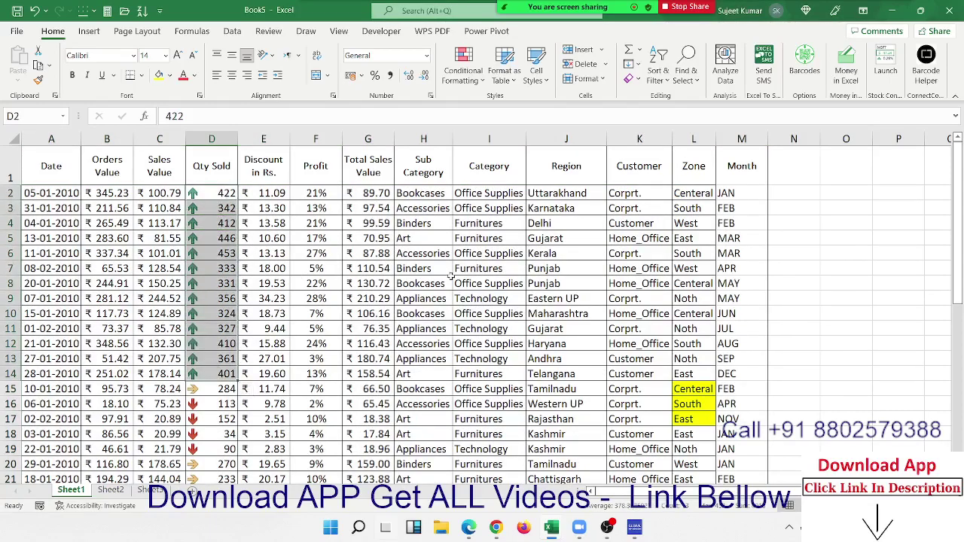
left_click_drag(209, 406, 198, 448)
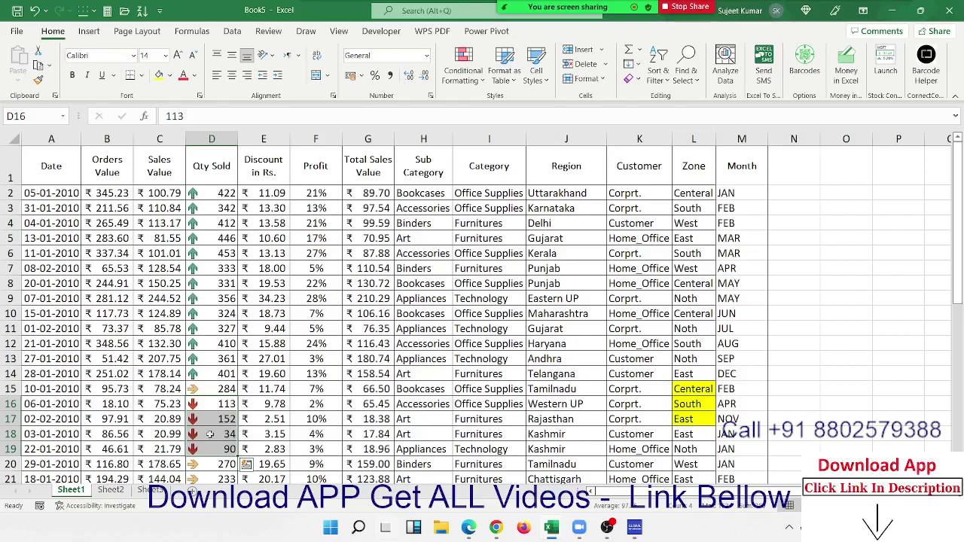
left_click(641, 270)
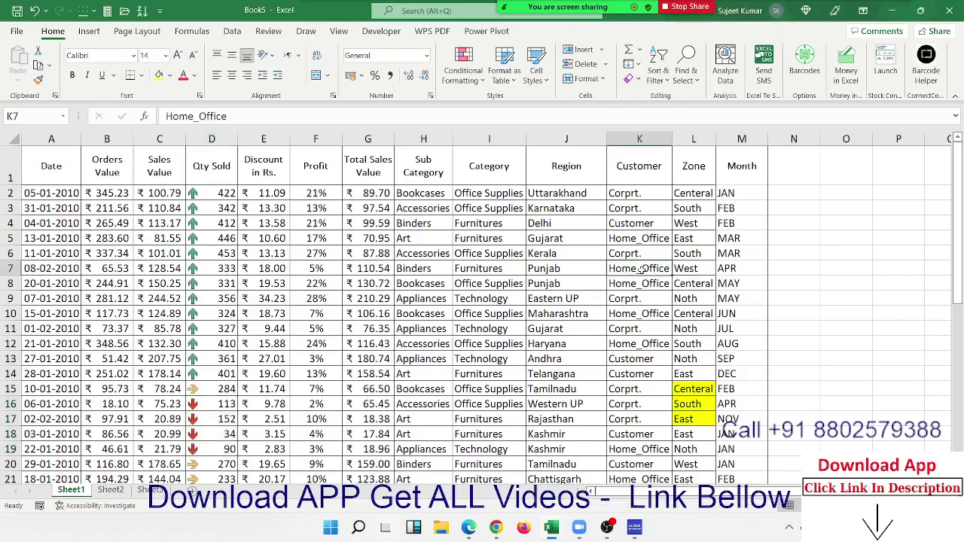
Dismiss the Conditional Formatting menu and select a cell inside the sales table.
left_click(463, 66)
mouse_move(505, 106)
left_click(260, 324)
left_click(691, 269)
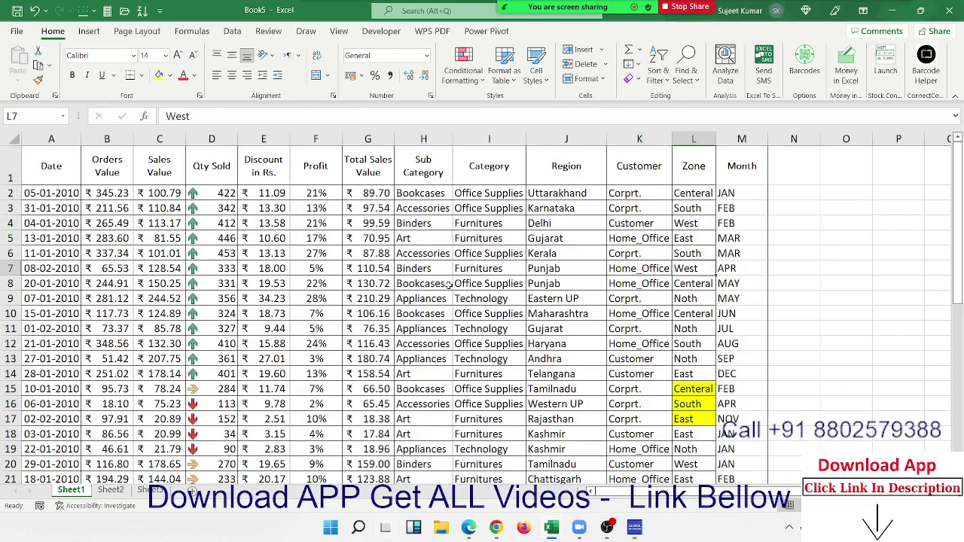
left_click(448, 284)
View the Custom Sort dialog and its Options, cancel without sorting, then go to Sheet2.
left_click(659, 75)
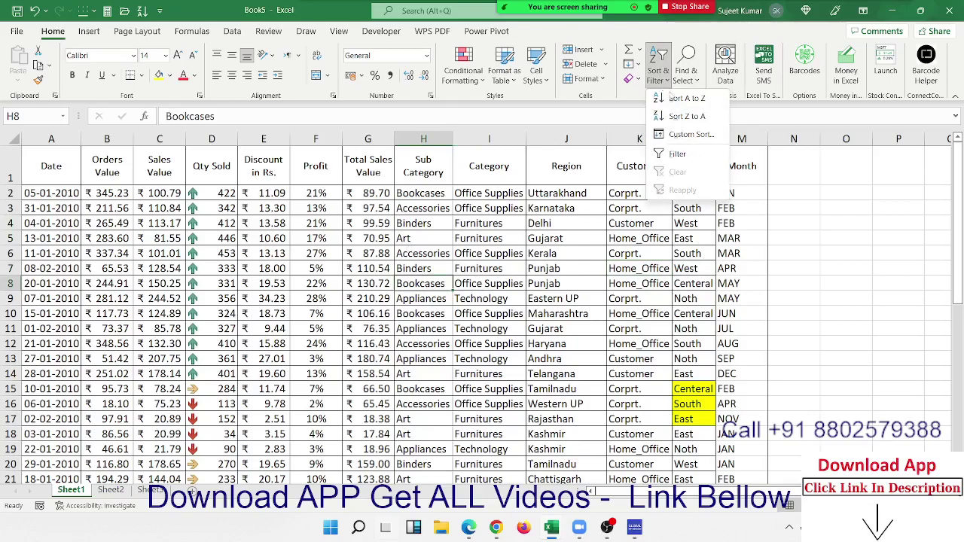
left_click(691, 135)
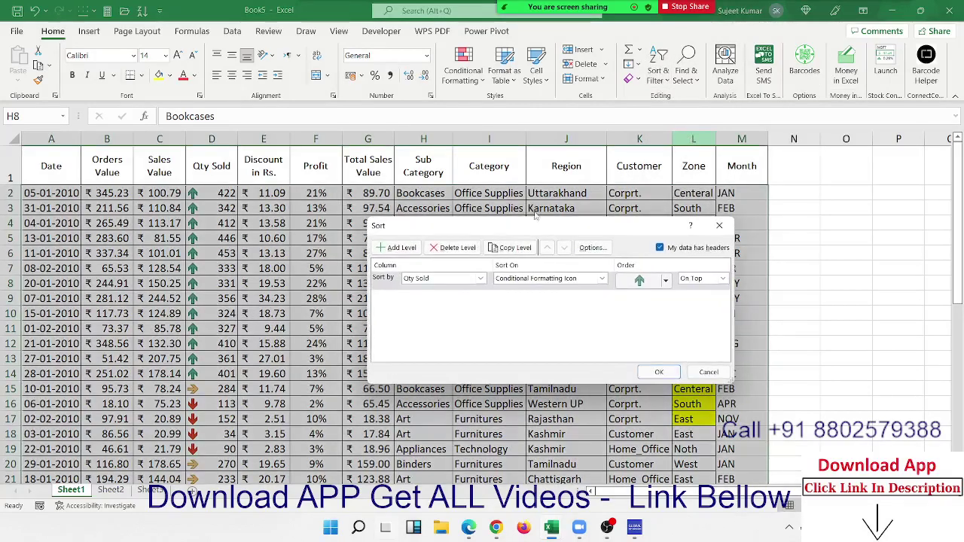
left_click_drag(537, 229, 428, 218)
left_click(482, 236)
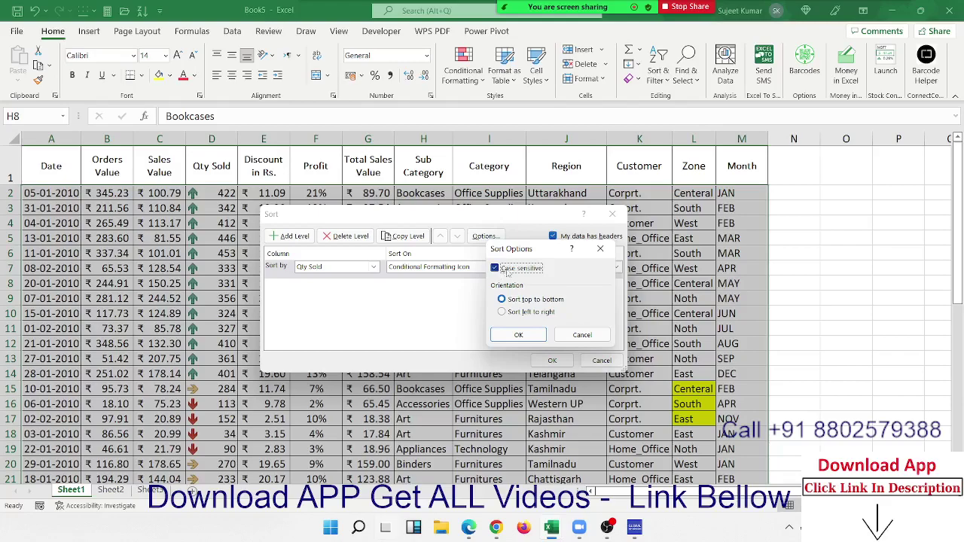
left_click(601, 249)
left_click(619, 216)
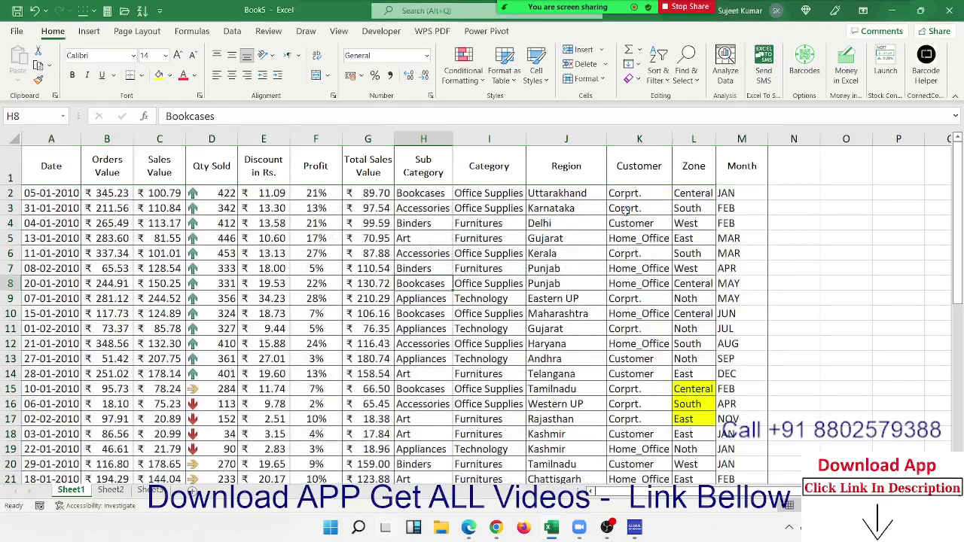
left_click(471, 254)
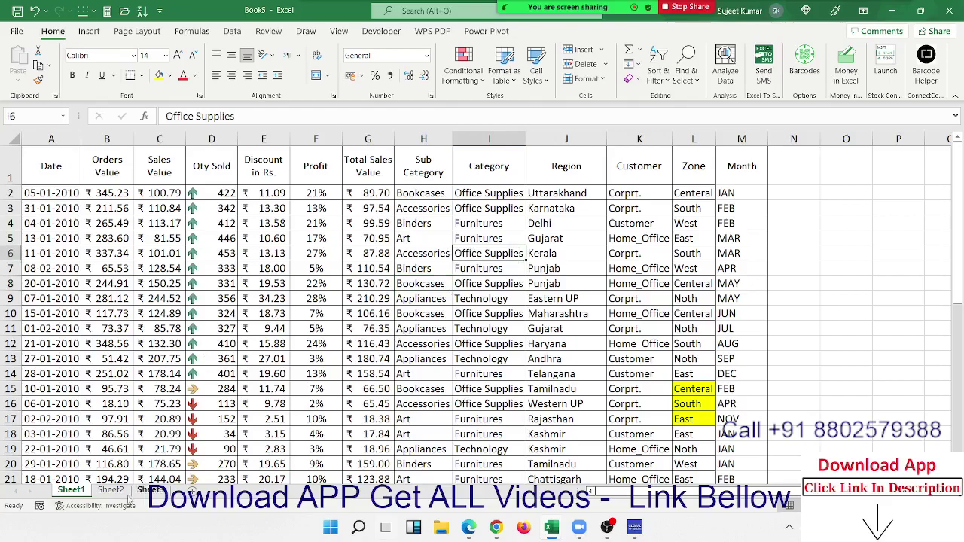
left_click(111, 490)
Enter the row labels Month in A1 and Sales in A2.
left_click(65, 166)
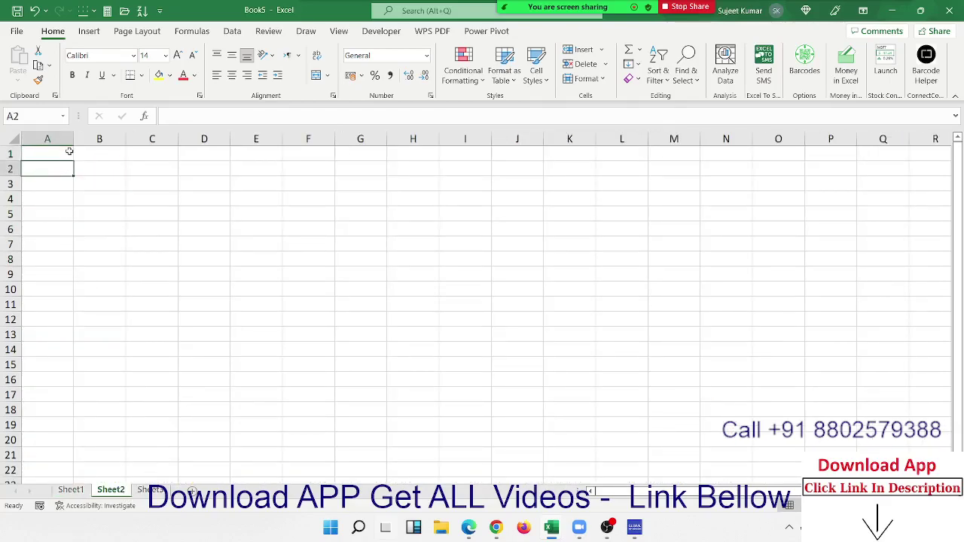
left_click_drag(69, 153, 388, 350)
left_click_drag(98, 182, 491, 363)
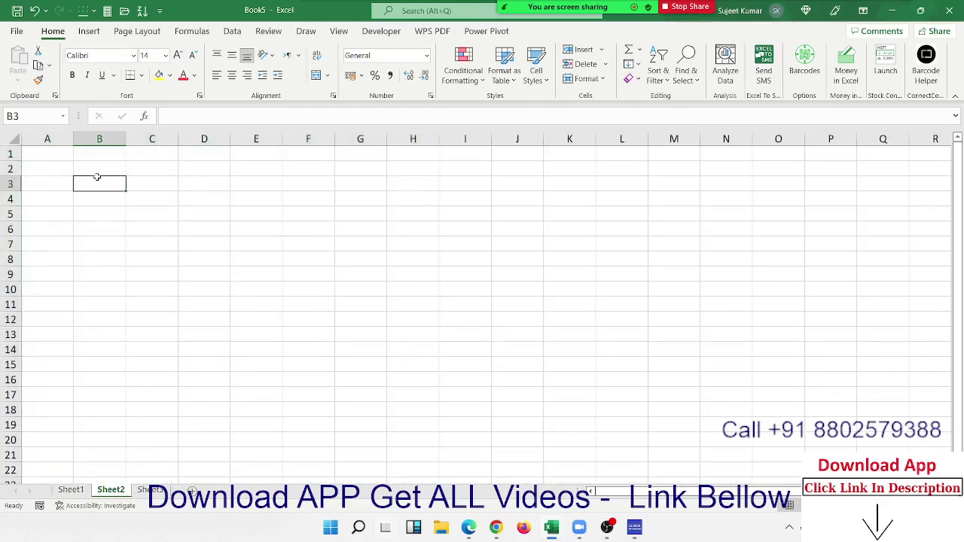
left_click_drag(155, 212, 467, 335)
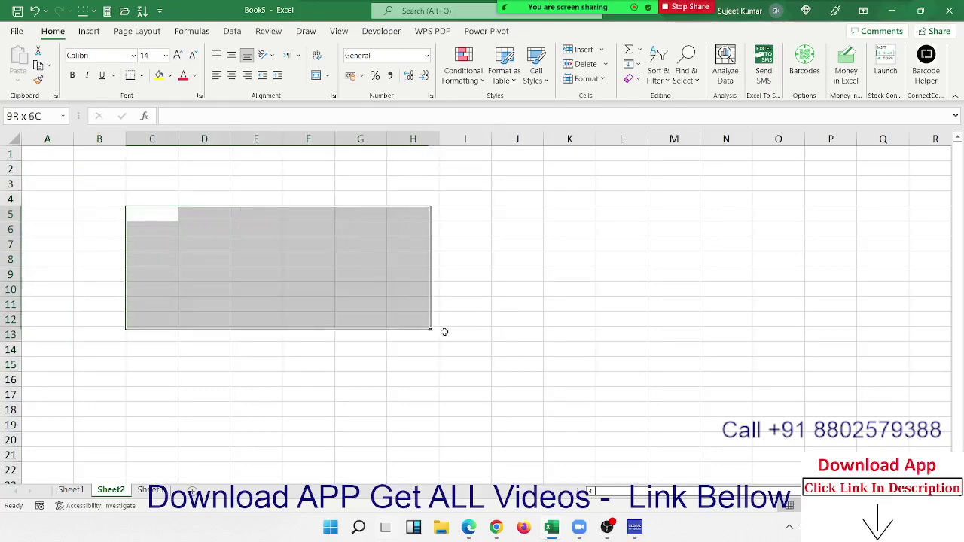
left_click(96, 196)
left_click(52, 156)
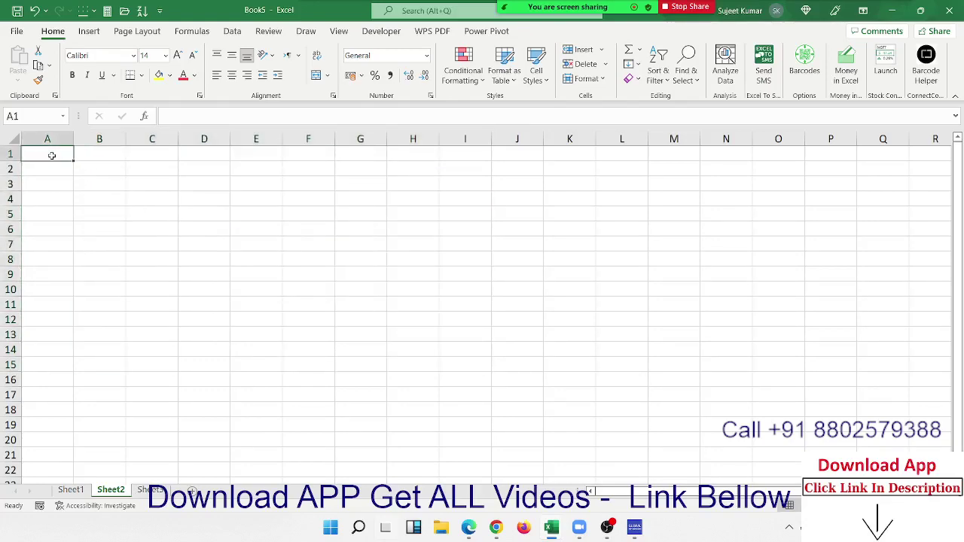
type("M")
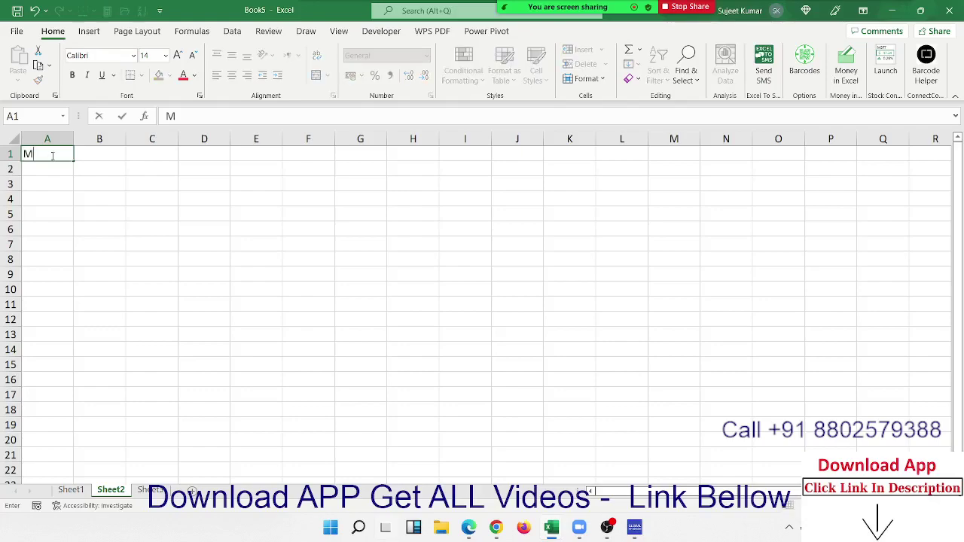
type("onth")
key("Return")
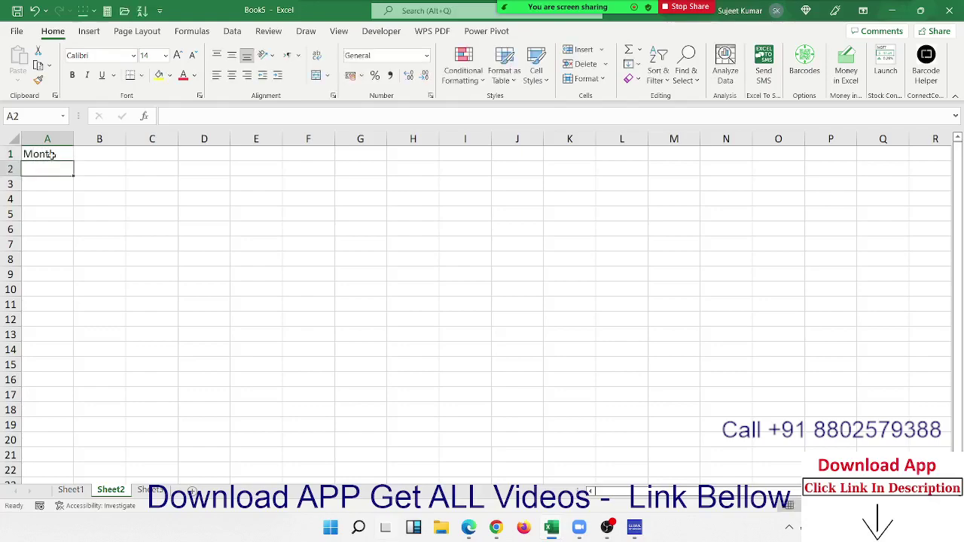
type("JAN")
key("Return")
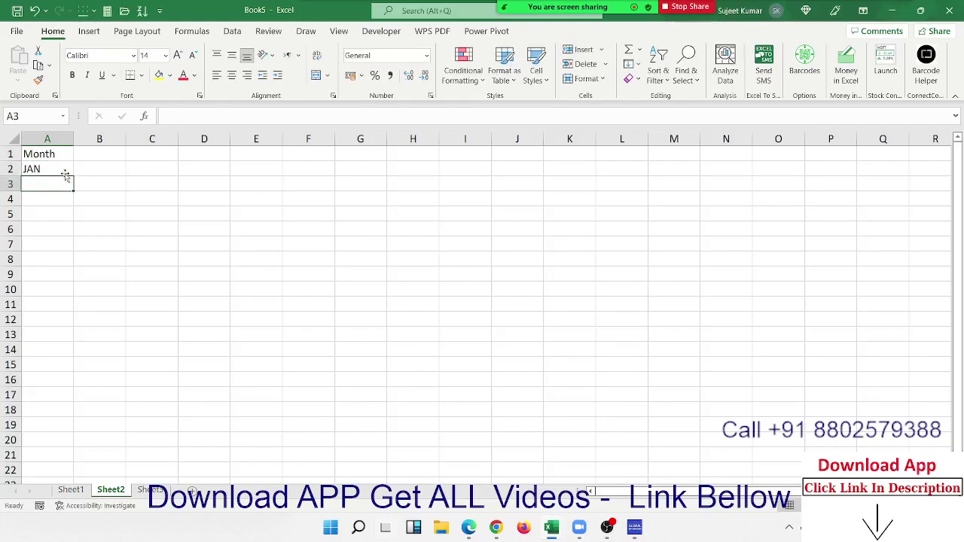
left_click(62, 168)
type("SAles")
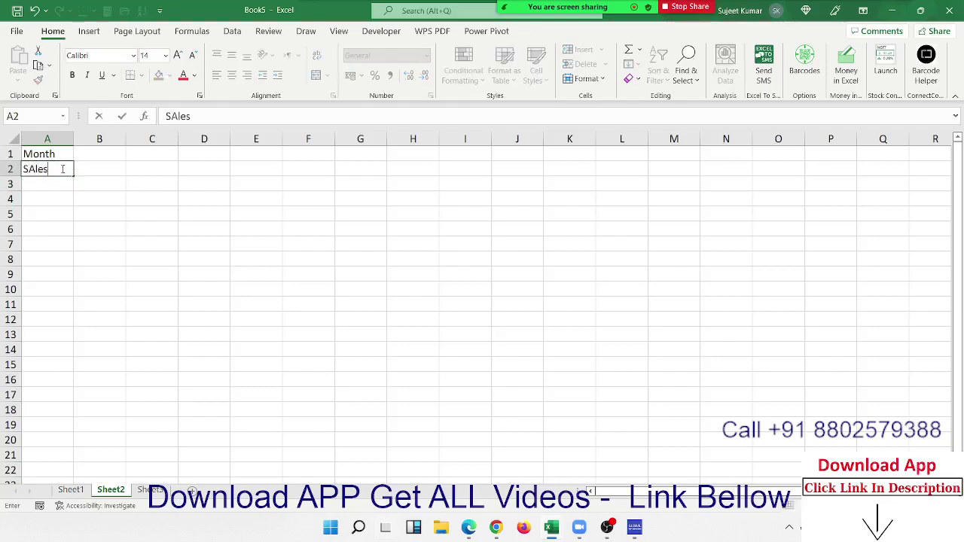
key("Up")
Enter JAN in B1 and fill the month series across to I1 (JAN–AUG).
key("Right")
type("J")
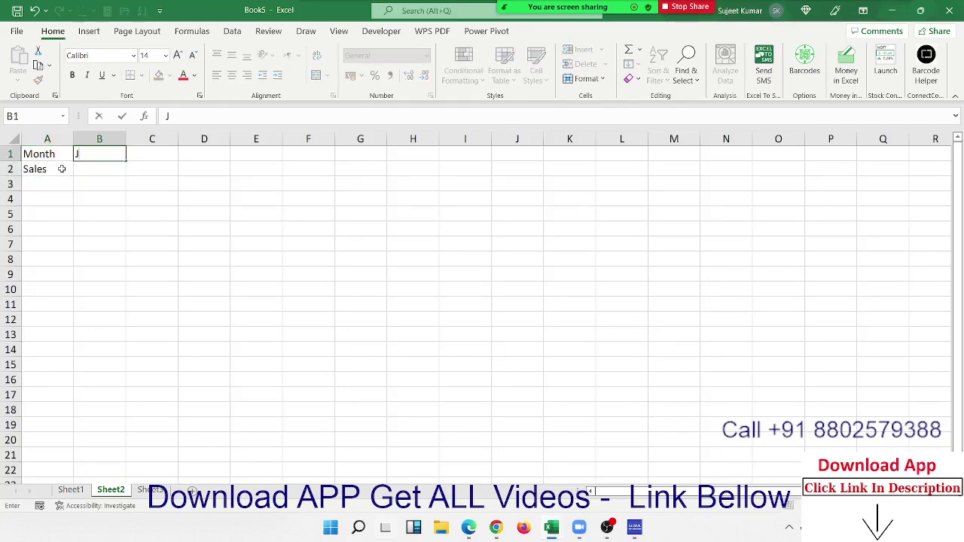
type("AN")
key("Return")
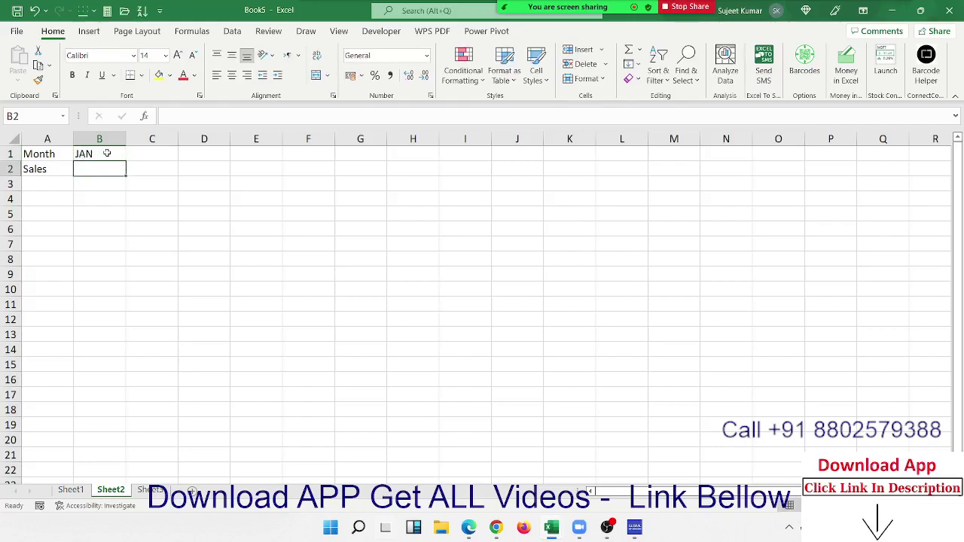
left_click(107, 154)
left_click_drag(128, 160, 488, 145)
Enter sales 85, 98, 58, 65, 85, 68, 96, 58 in B2:I2 and select B1:I2.
left_click(109, 171)
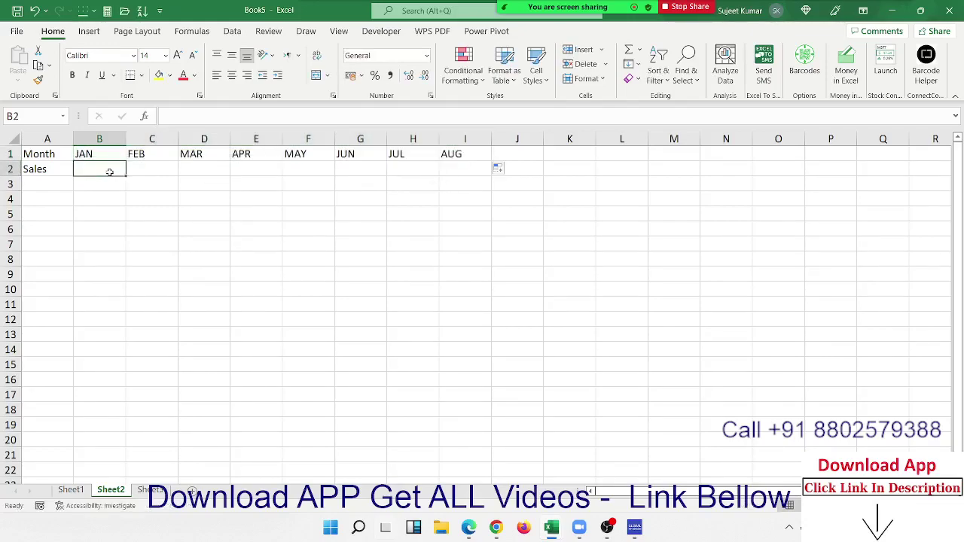
type("85")
key("Tab")
type("98")
key("Tab")
type("58")
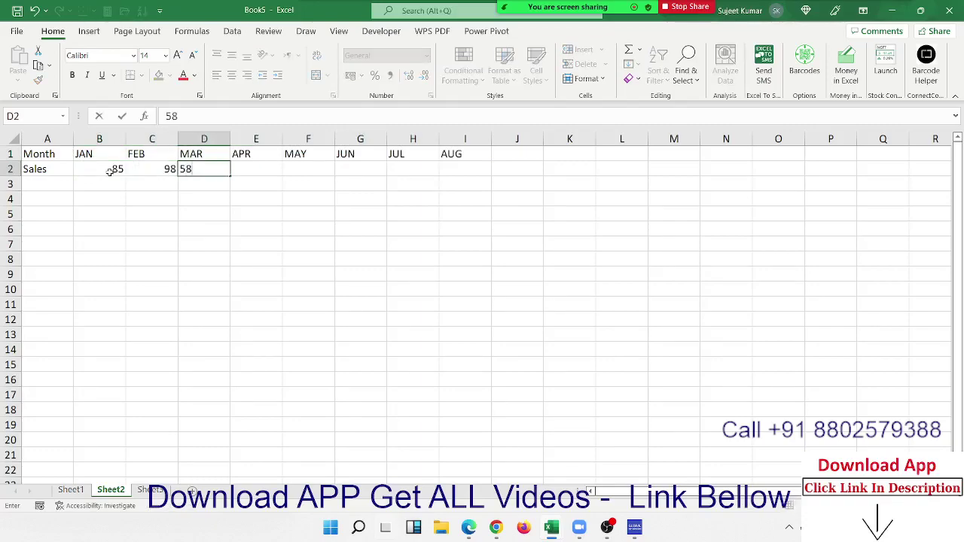
key("Tab")
type("65")
key("Tab")
type("85")
key("Tab")
type("68\t")
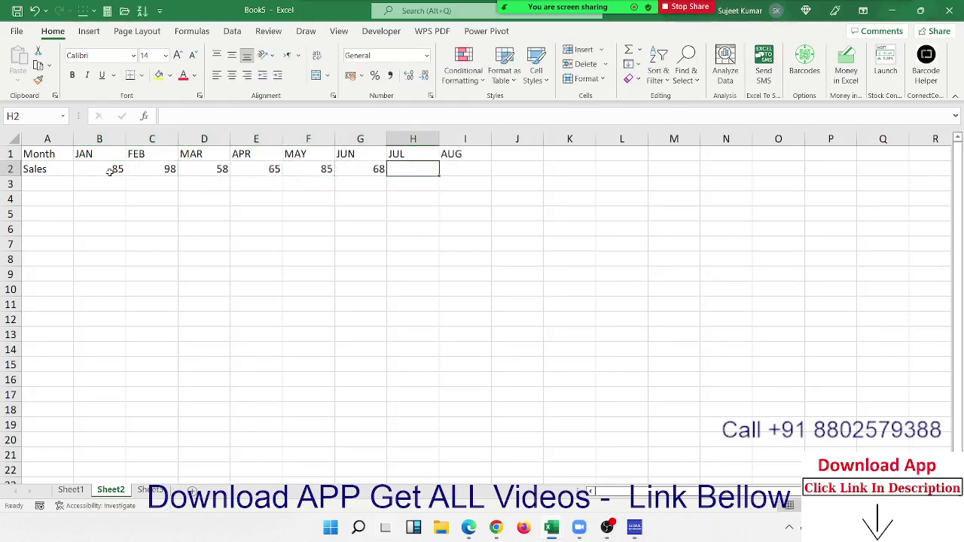
type("96")
key("Tab")
type("58")
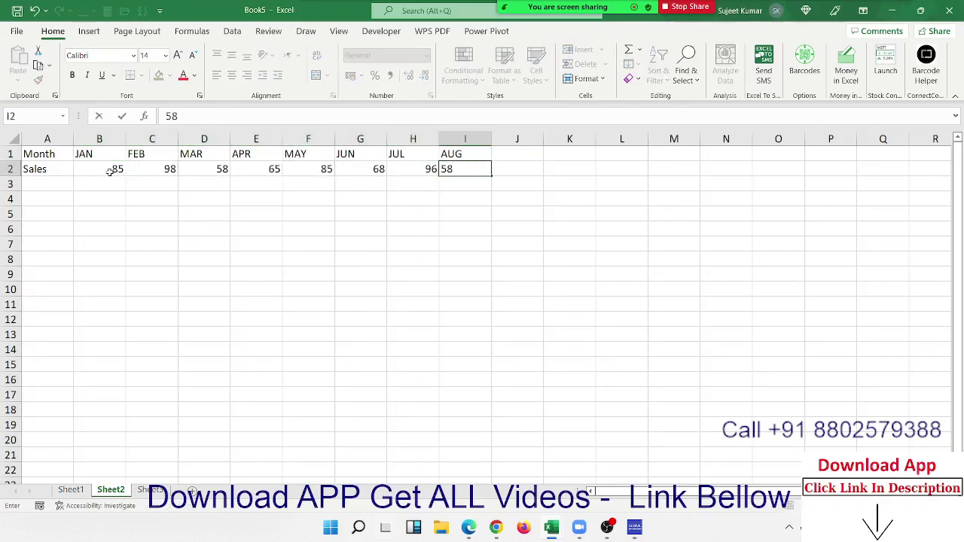
left_click(129, 193)
left_click_drag(97, 155, 456, 165)
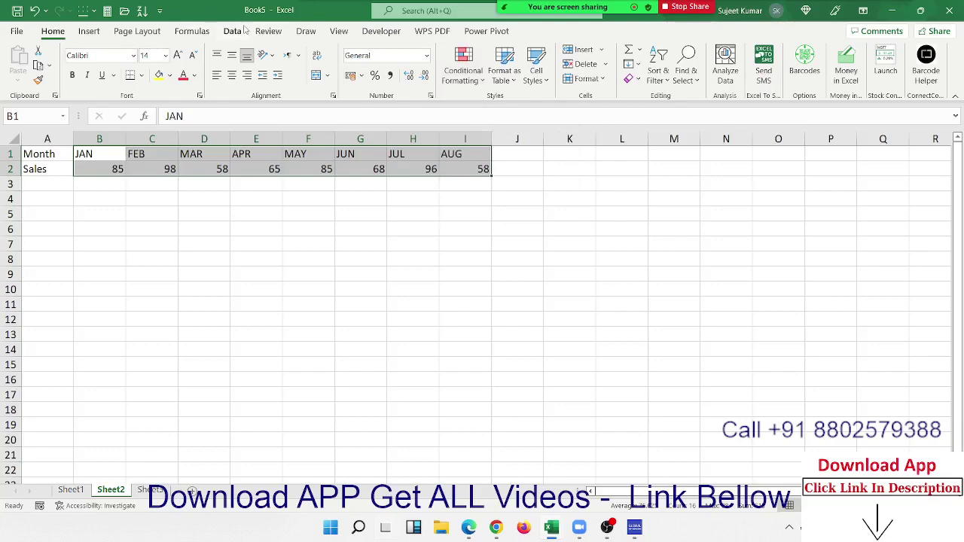
Sort left to right by Row 2, smallest to largest, so months run MAR 58 to FEB 98, then return to Sheet1.
left_click(657, 74)
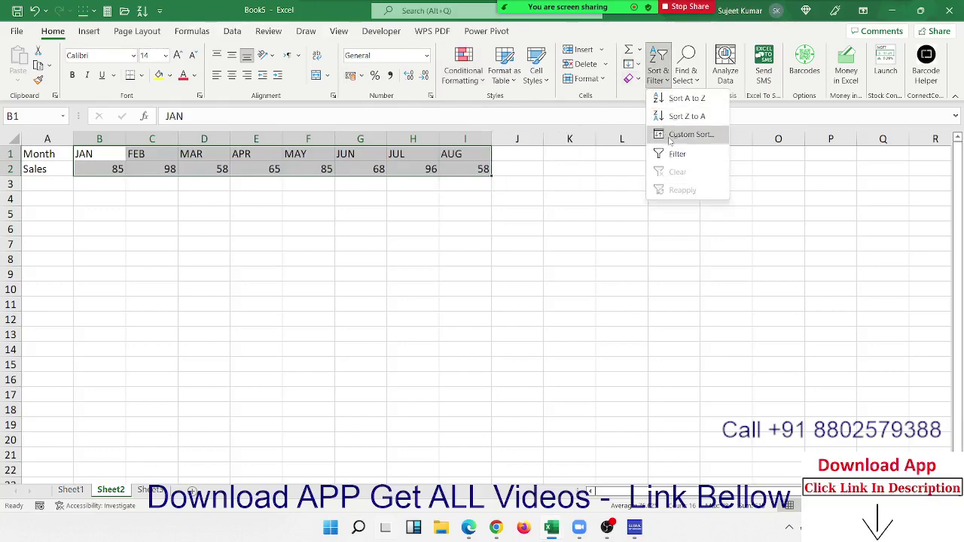
left_click(669, 136)
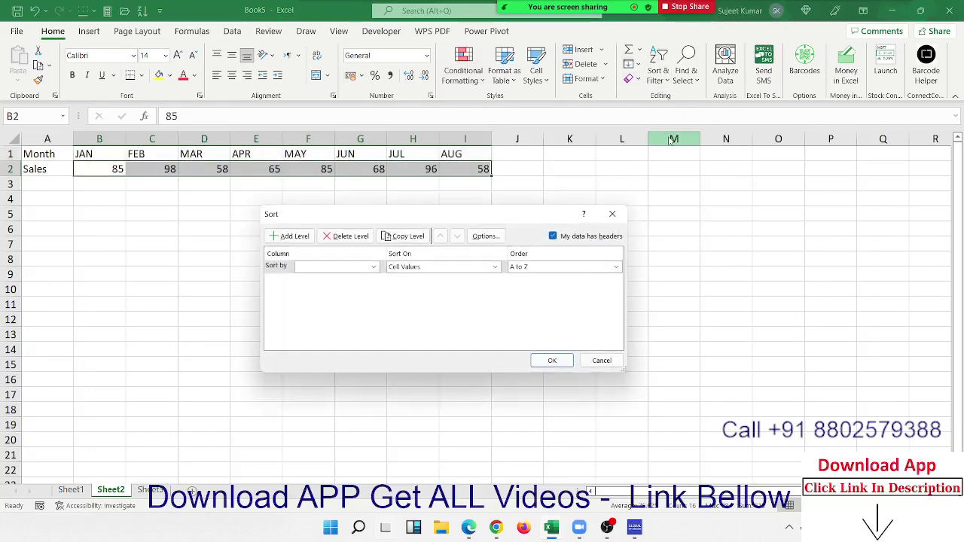
left_click(485, 236)
left_click(418, 300)
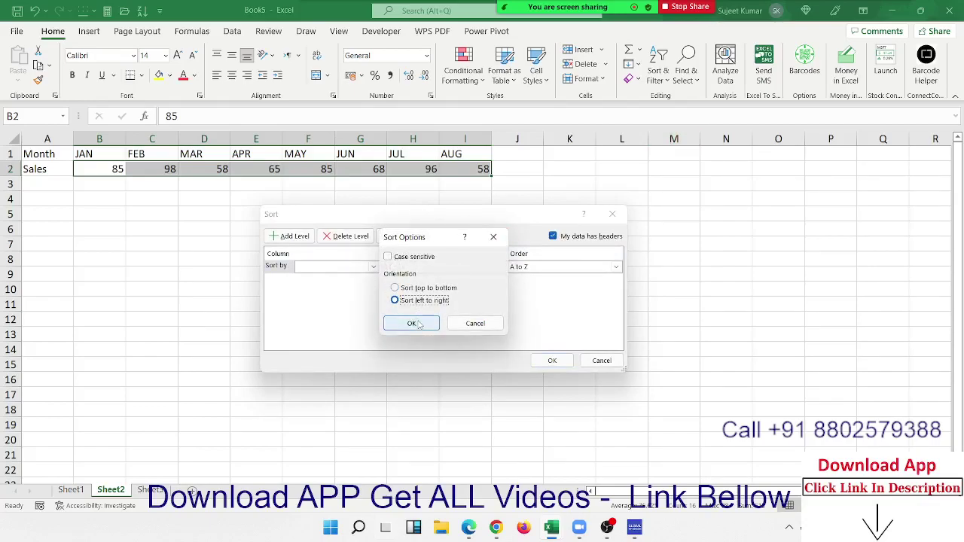
left_click(419, 324)
left_click(319, 265)
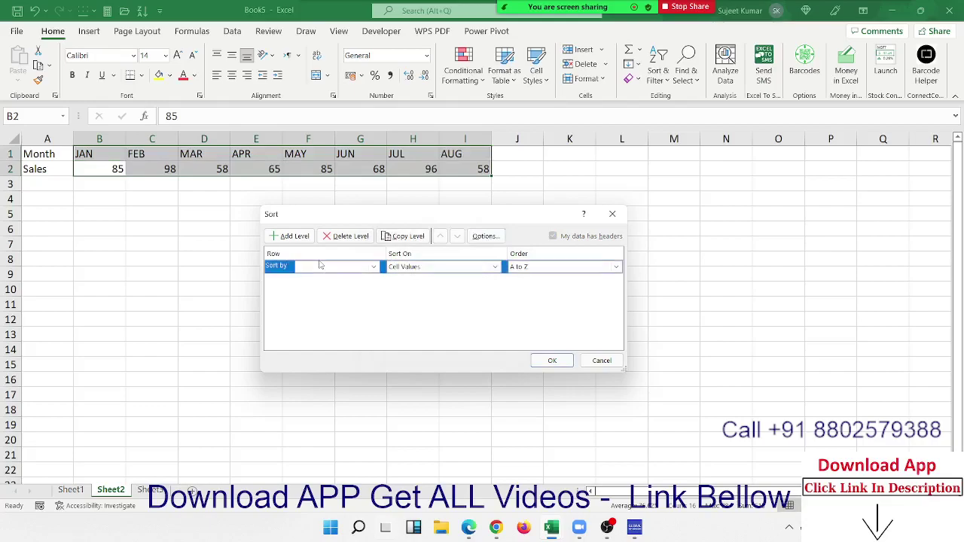
left_click(320, 265)
left_click(320, 277)
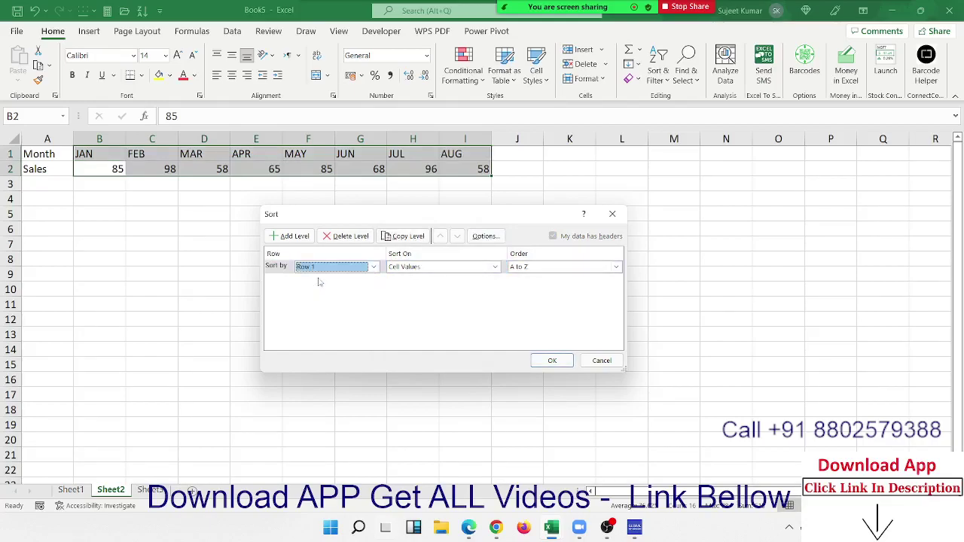
left_click(374, 267)
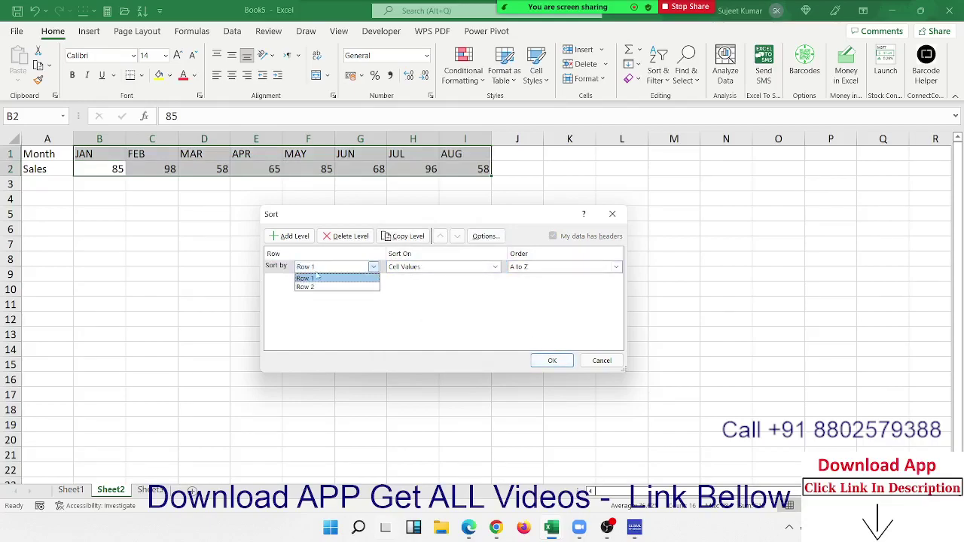
left_click(318, 287)
left_click(552, 360)
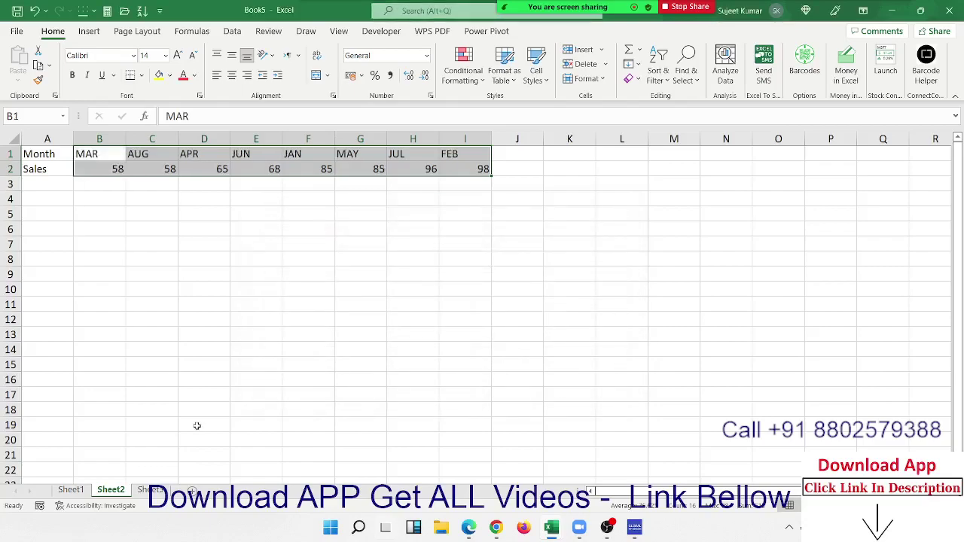
left_click(62, 491)
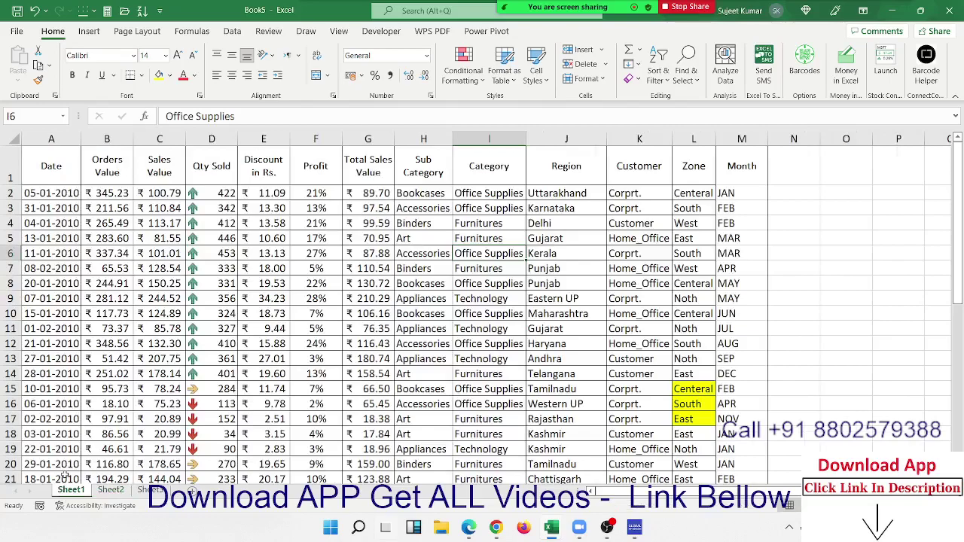
Replace the AUG entry in M12 with lowercase jan.
left_click(541, 257)
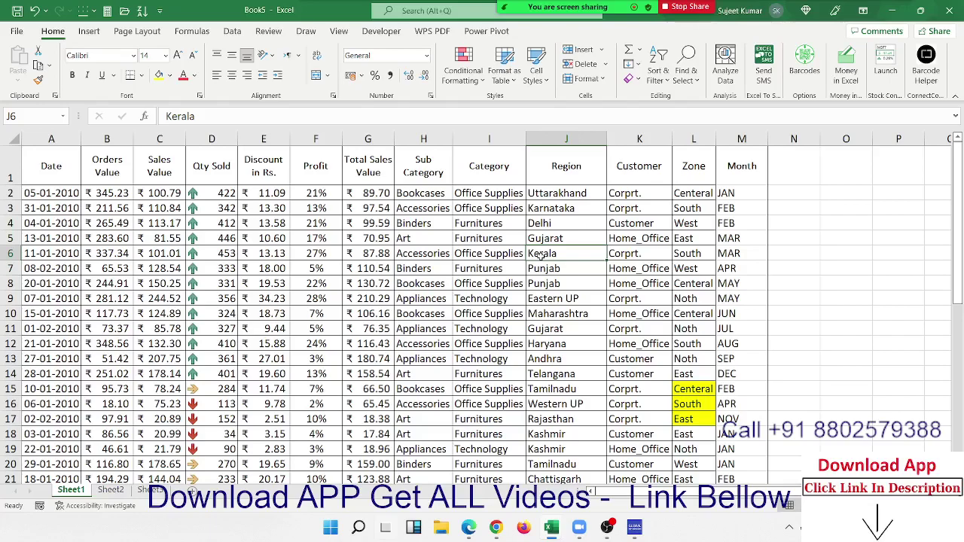
left_click(681, 242)
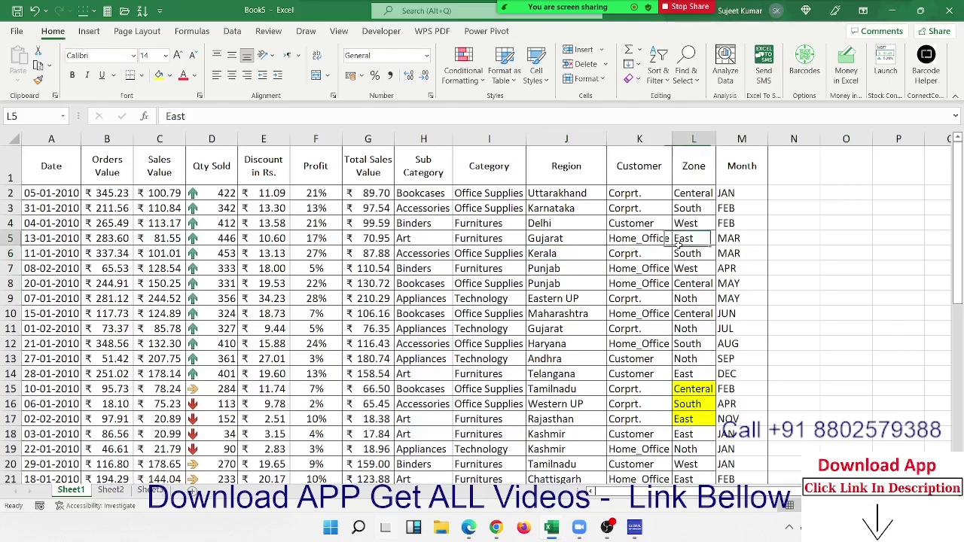
left_click(735, 196)
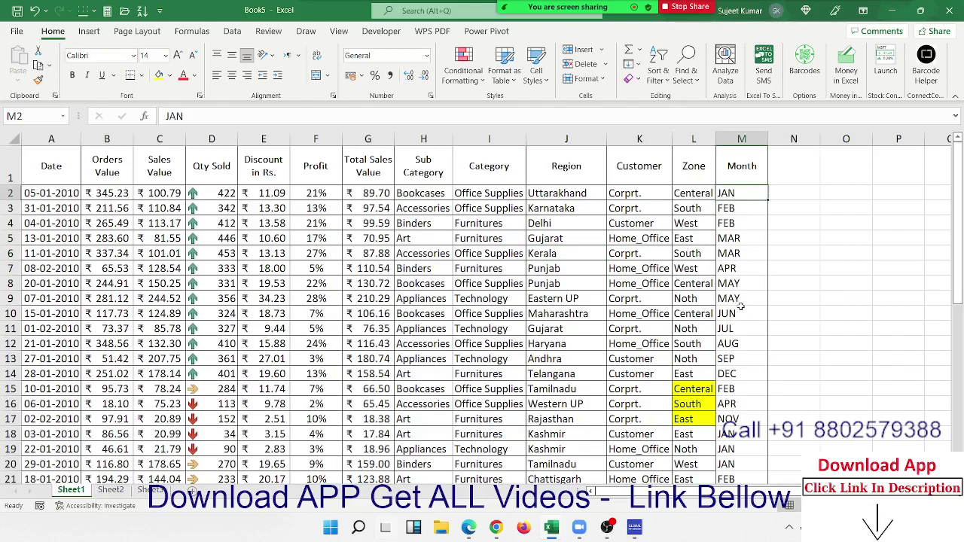
double_click(728, 343)
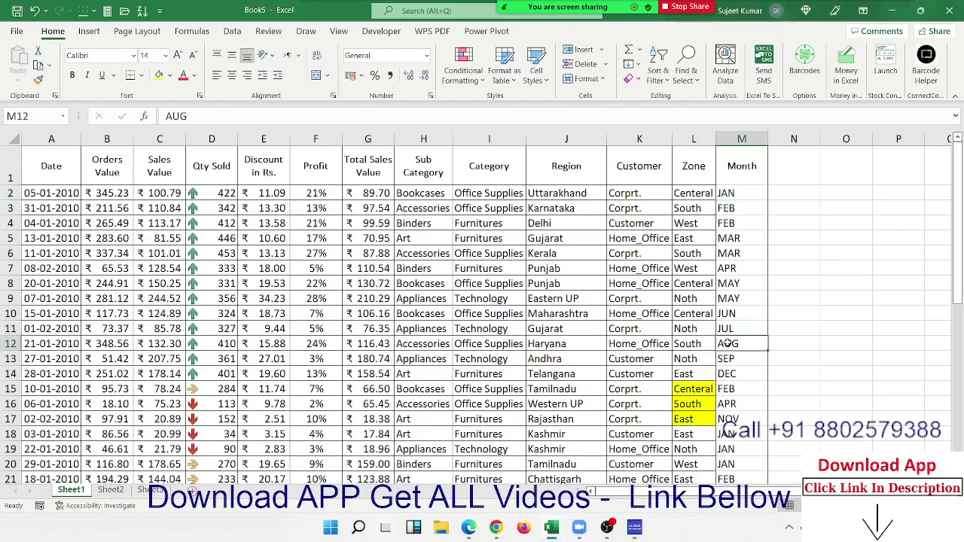
type("jan")
key("Return")
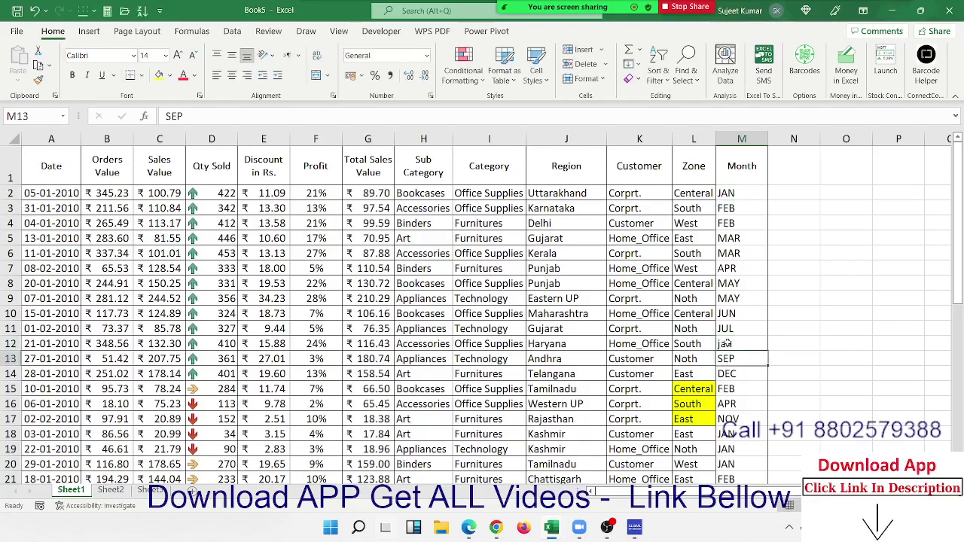
Replace the Month entries in M9 (MAY) and M20 (JAN) with lowercase jan.
key("Up")
key("Up")
key("Up")
key("Up")
type("jan")
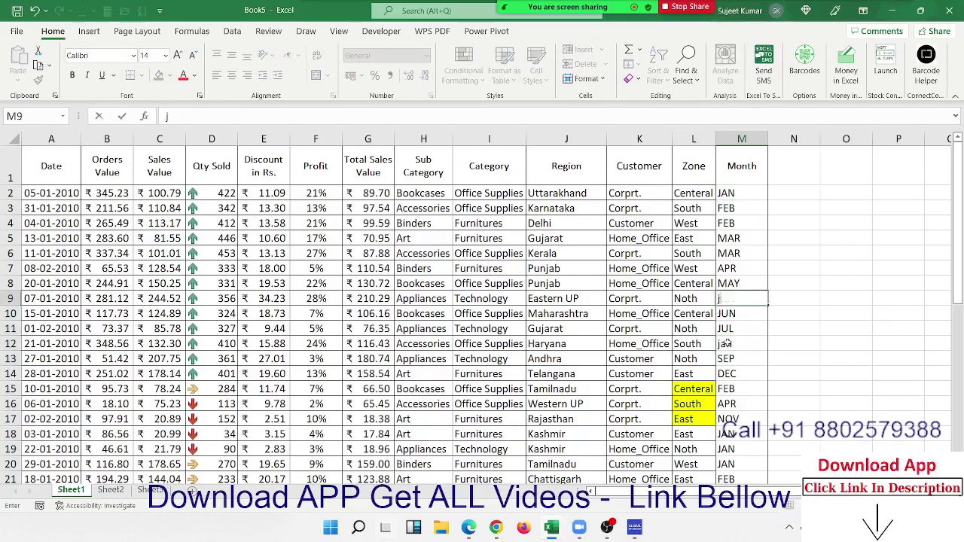
key("Return")
key("Down")
key("Down")
key("Down")
key("Down")
key("Down")
key("Down")
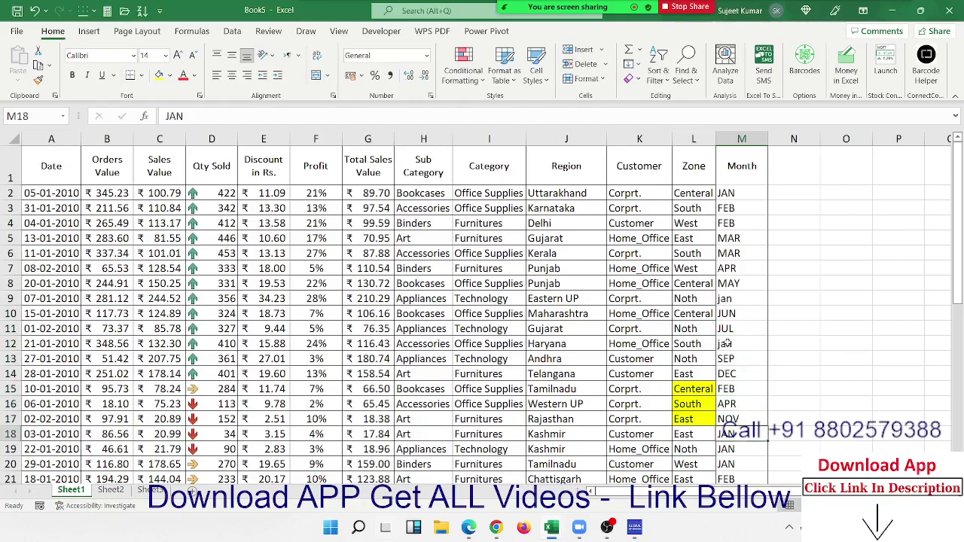
key("Down")
key("Down")
type("jan")
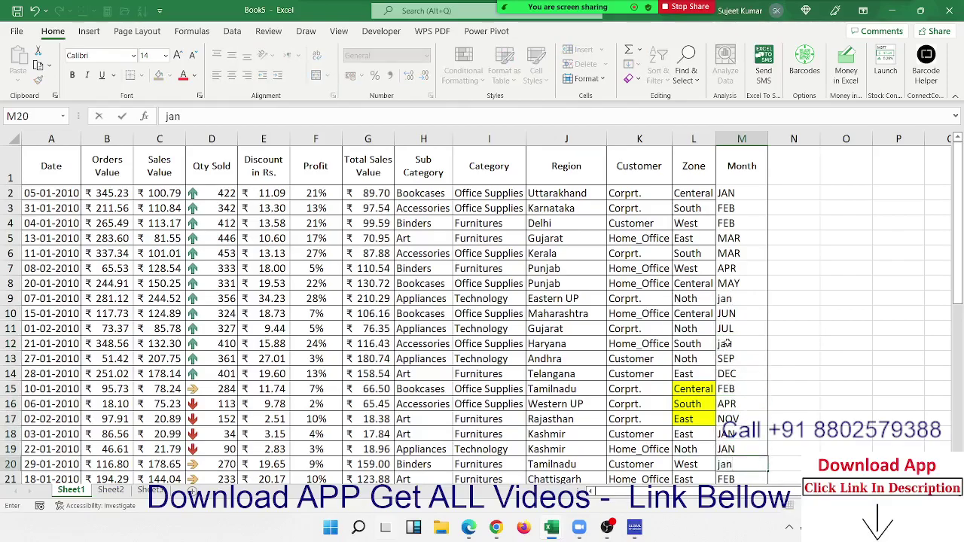
key("Return")
key("Up")
scroll(624, 341, "up", 1)
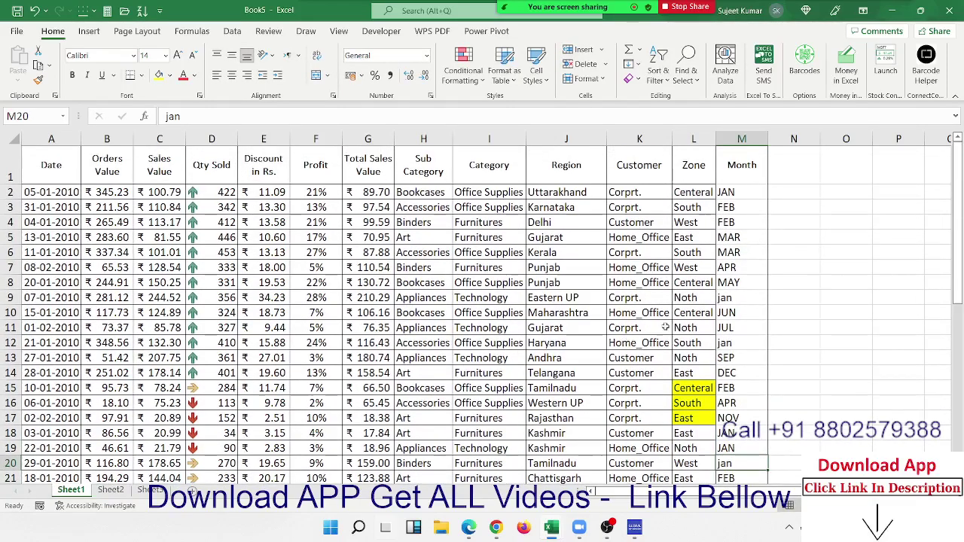
In Custom Sort Options, turn on case-sensitive sorting.
left_click(743, 167)
left_click(686, 72)
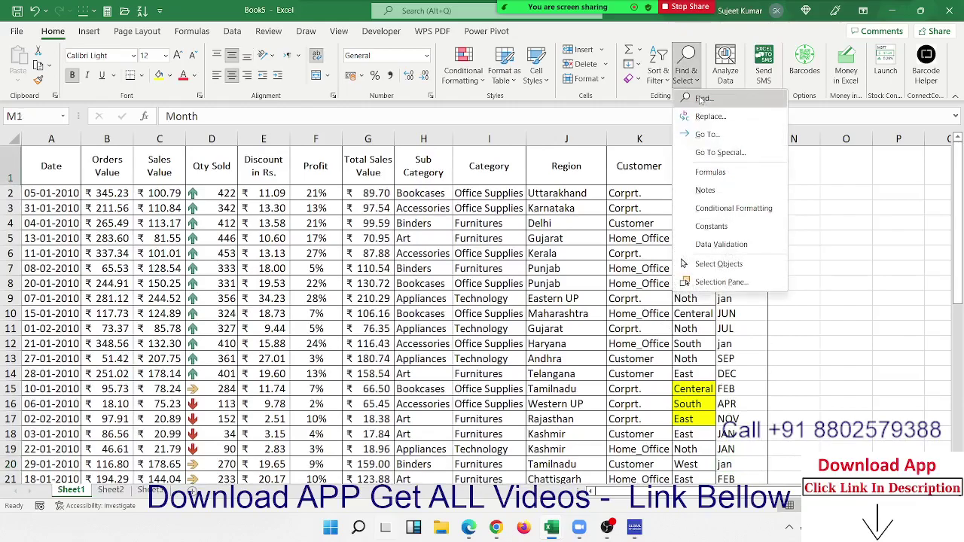
left_click(658, 71)
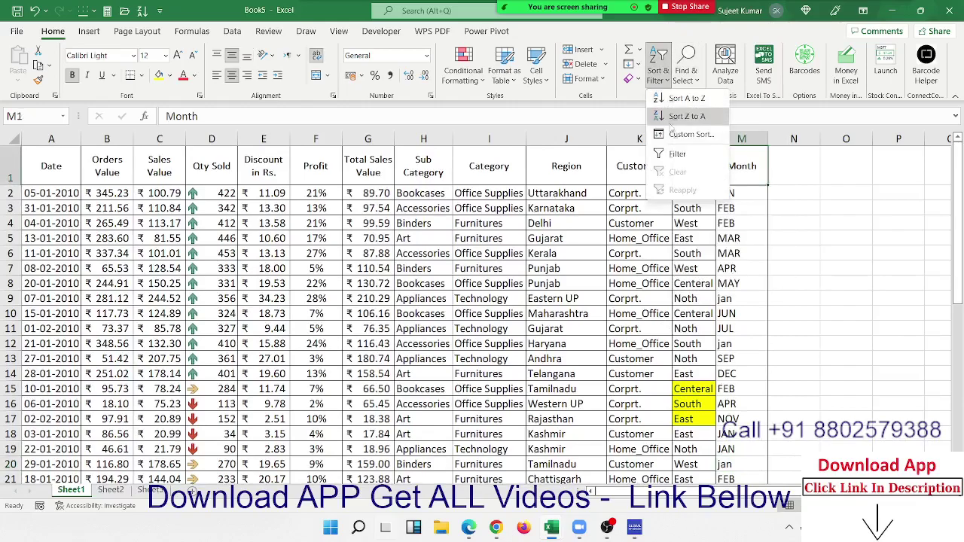
left_click(675, 136)
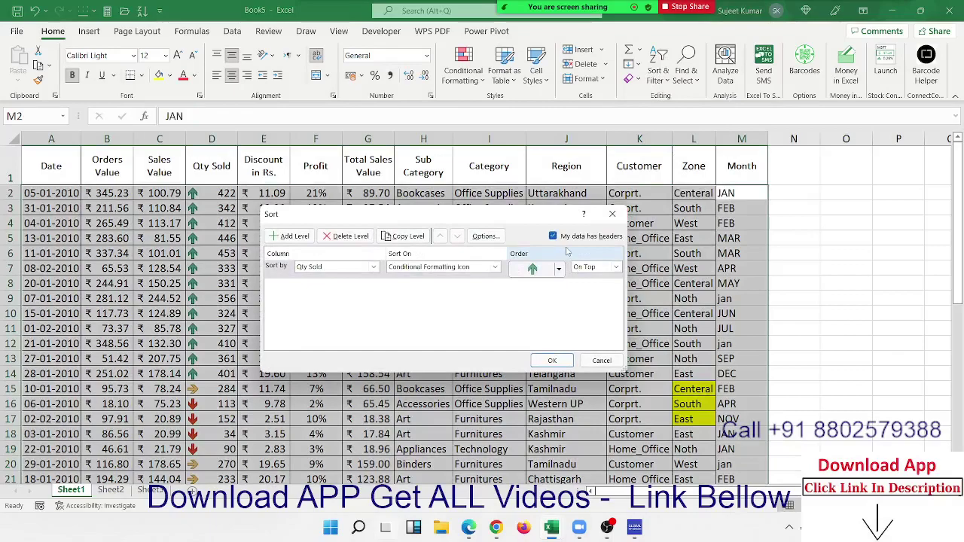
left_click(486, 236)
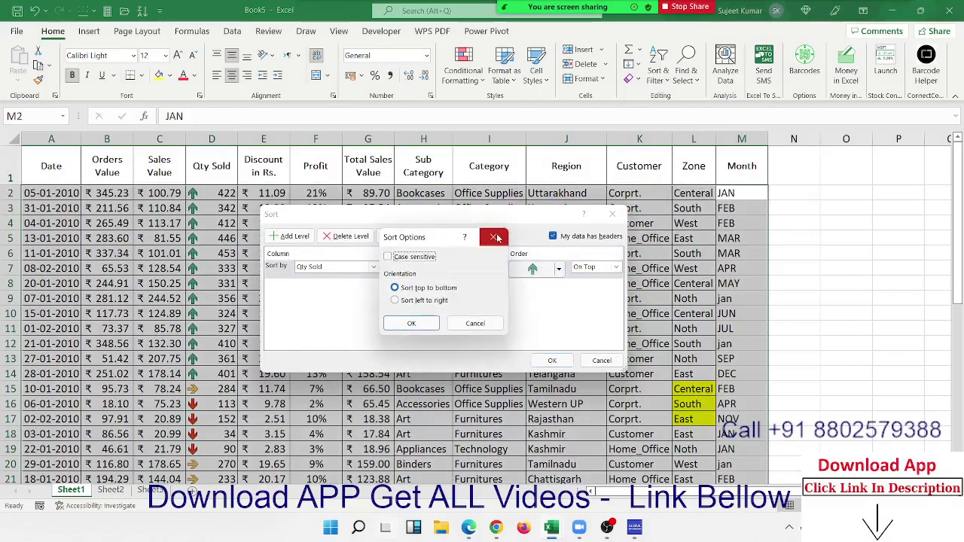
left_click(407, 258)
left_click(411, 324)
Sort by Month on Cell Values using the Jan–Dec custom list order.
left_click(373, 267)
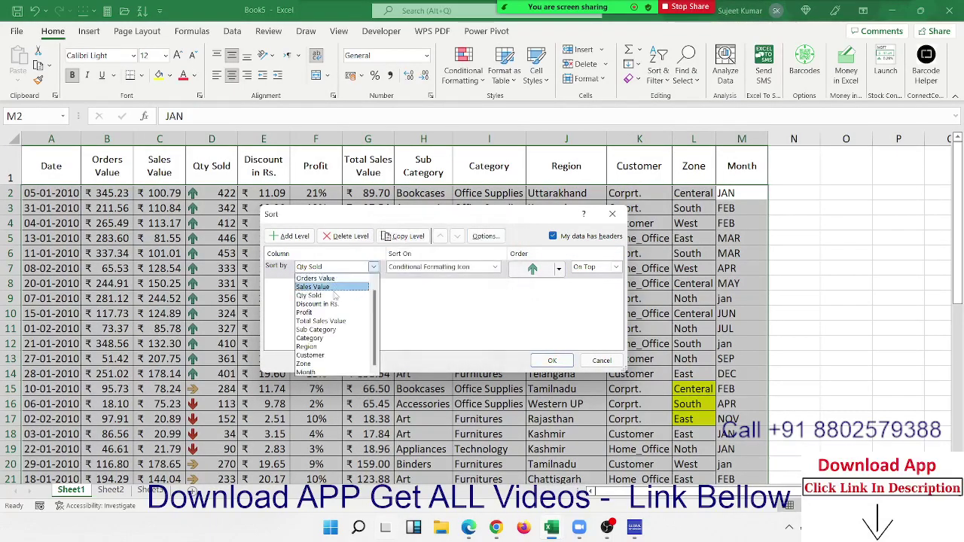
left_click(309, 372)
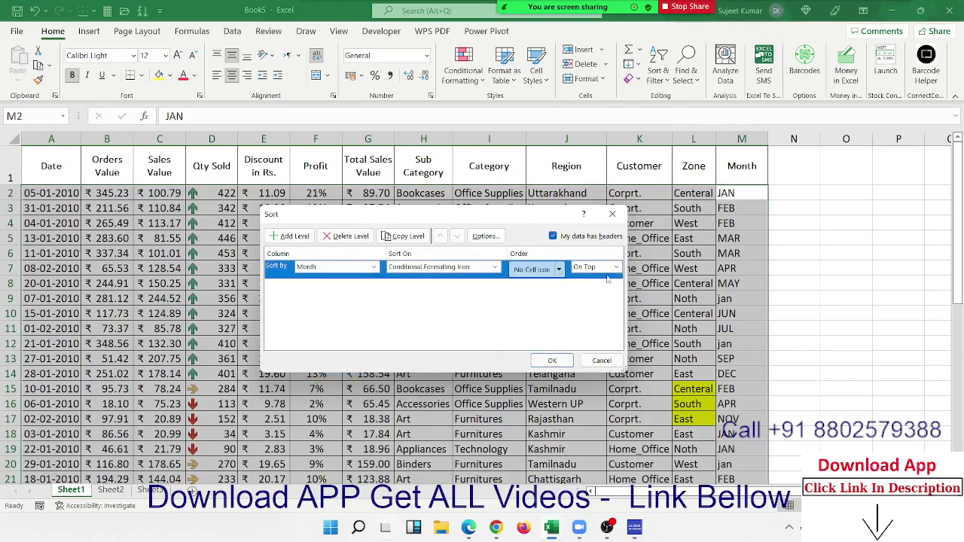
left_click(494, 267)
left_click(467, 281)
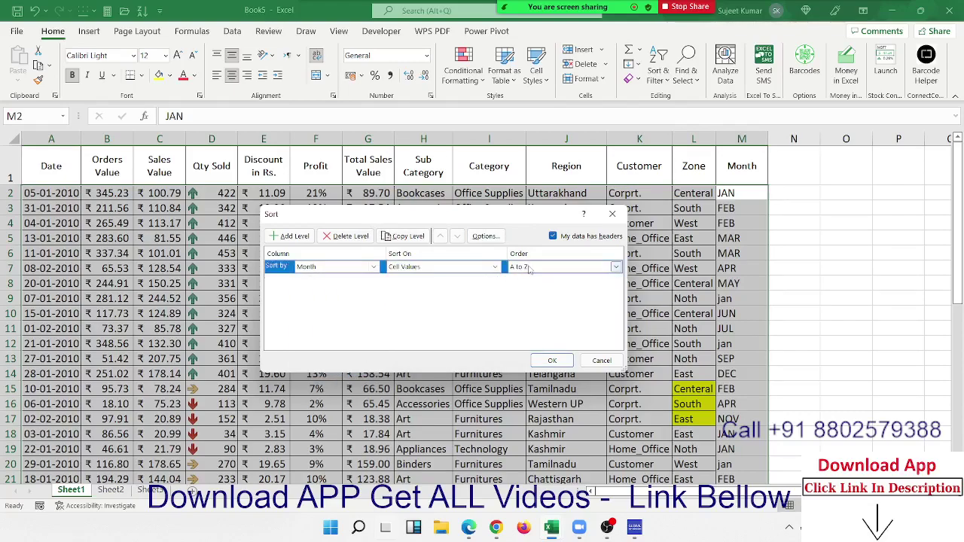
left_click(530, 269)
left_click(528, 302)
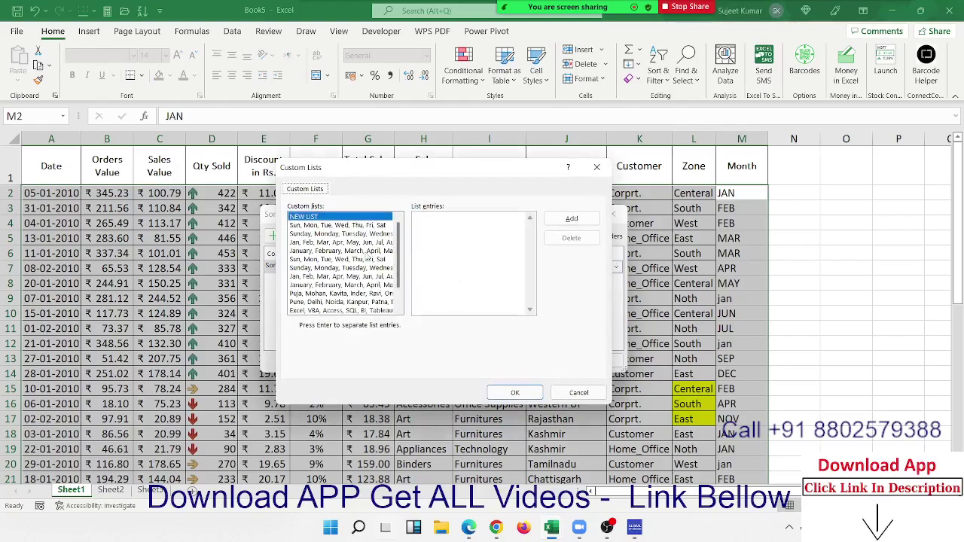
left_click(322, 243)
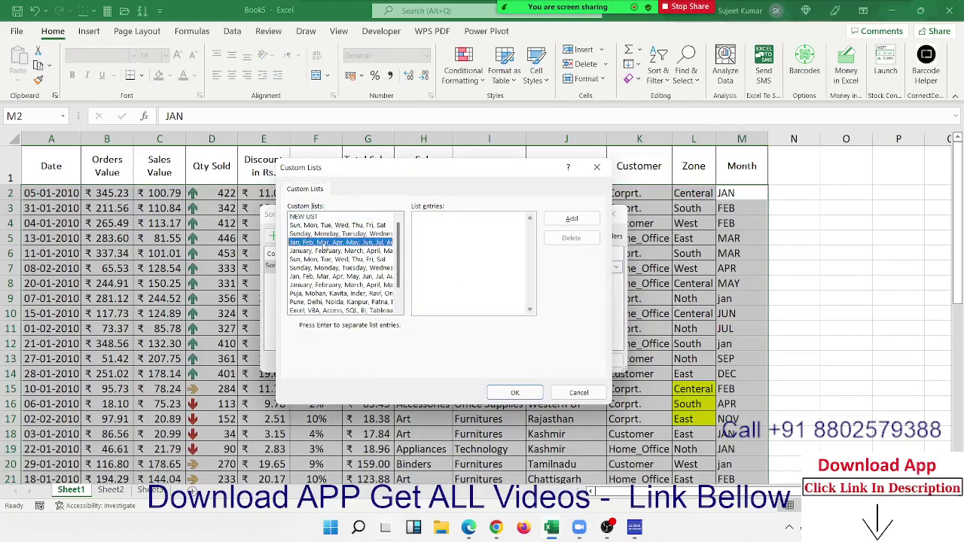
left_click(527, 393)
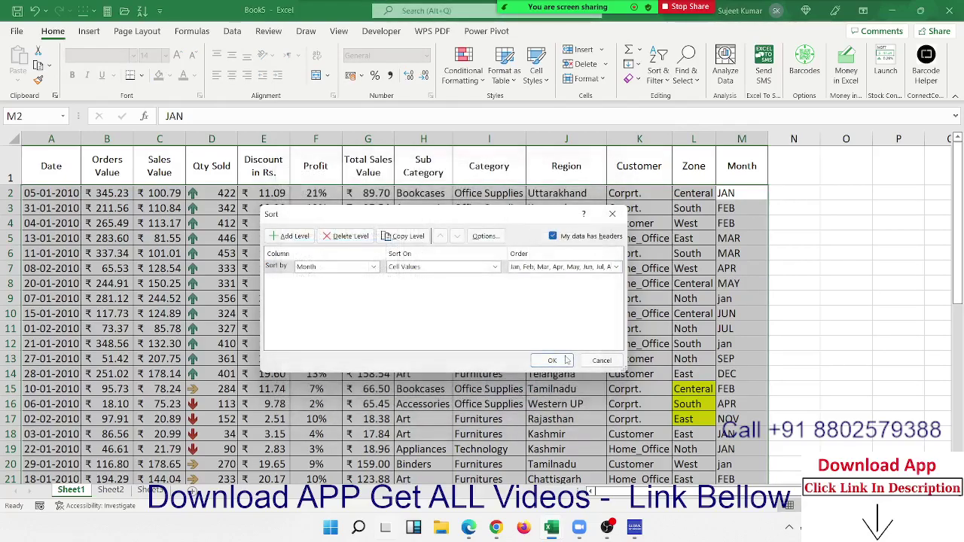
left_click(554, 360)
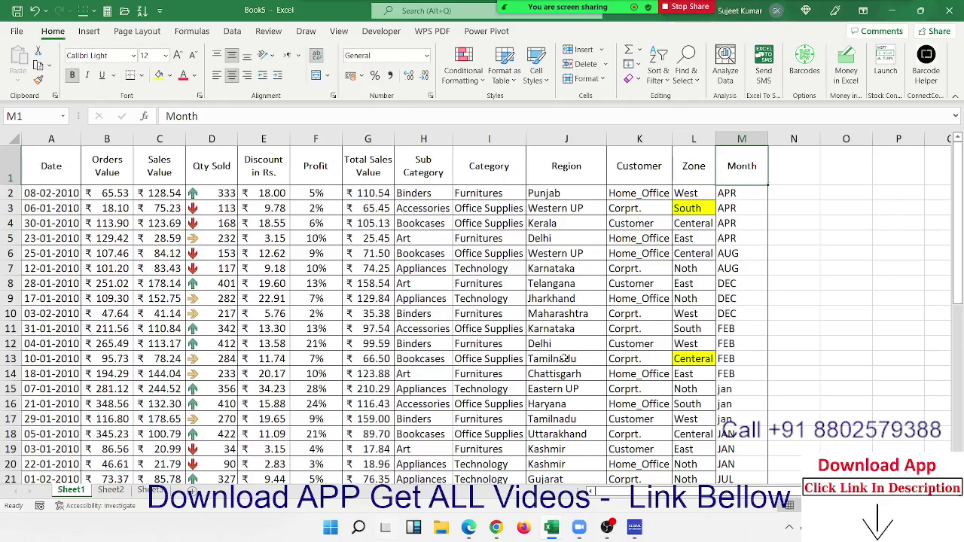
left_click_drag(725, 389, 721, 419)
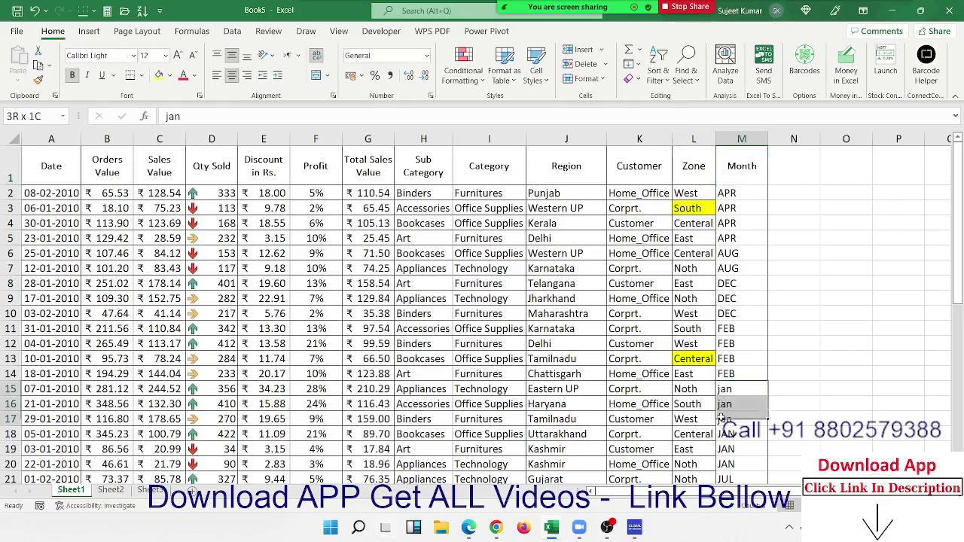
scroll(870, 364, "down", 7)
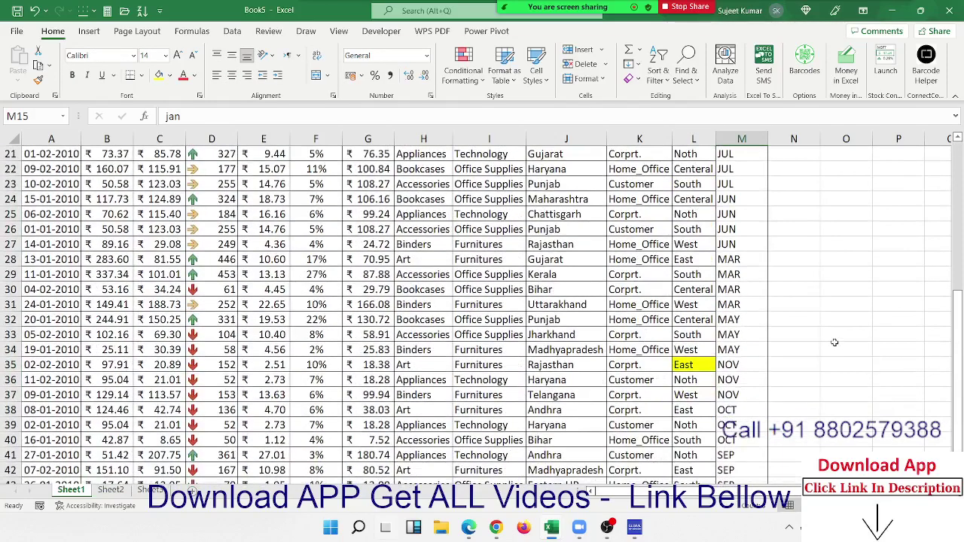
scroll(835, 343, "up", 3)
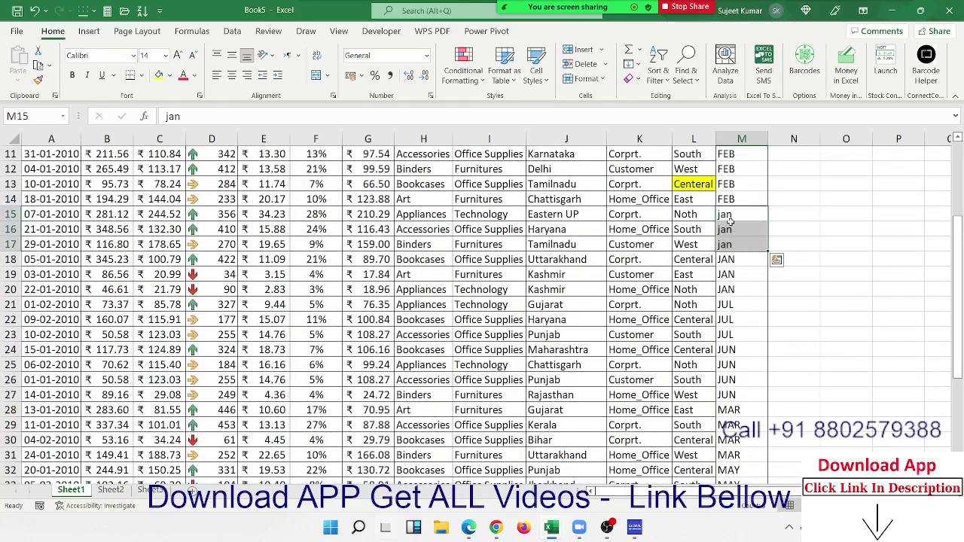
left_click_drag(725, 259, 723, 295)
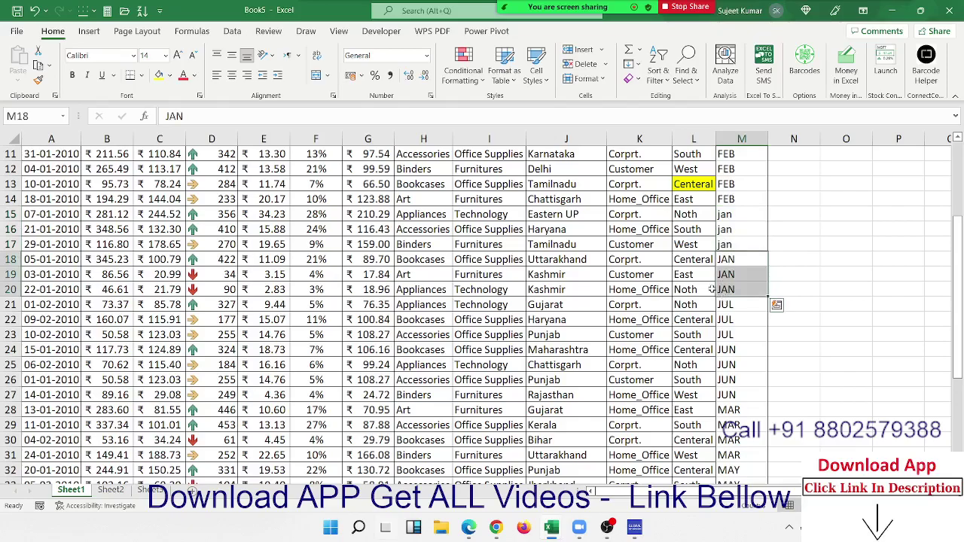
scroll(712, 289, "up", 3)
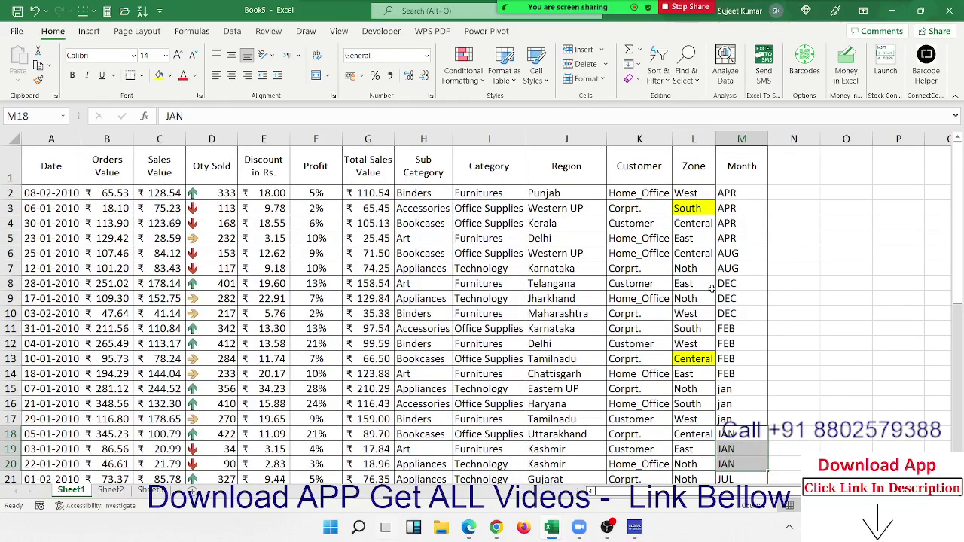
Turn off case-sensitive sorting and re-apply the Month sort with the Jan–Dec custom list.
left_click(694, 167)
left_click(659, 68)
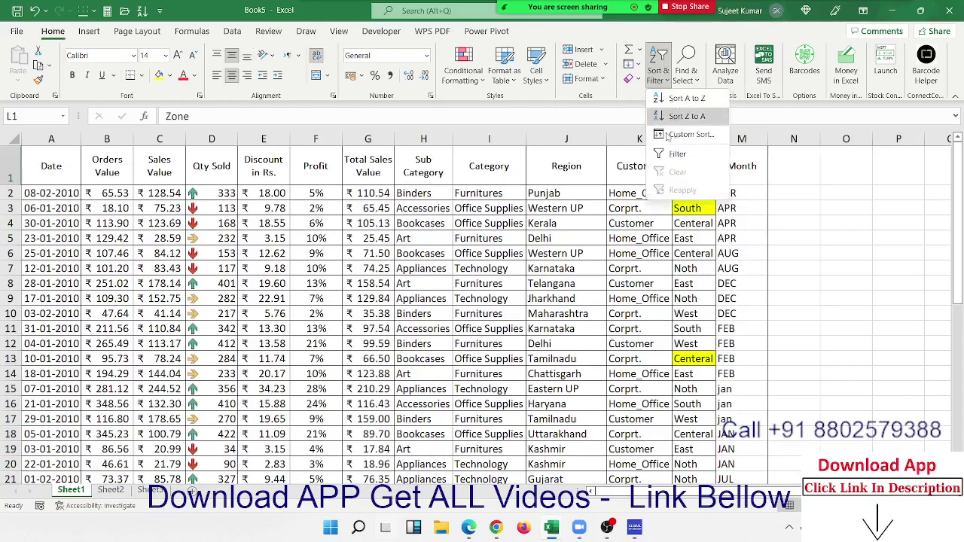
left_click(687, 135)
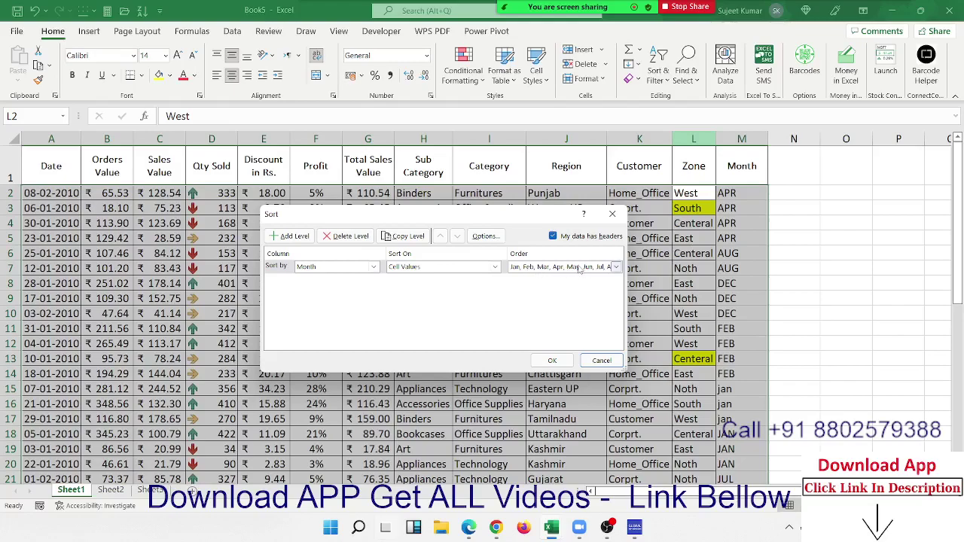
left_click(486, 236)
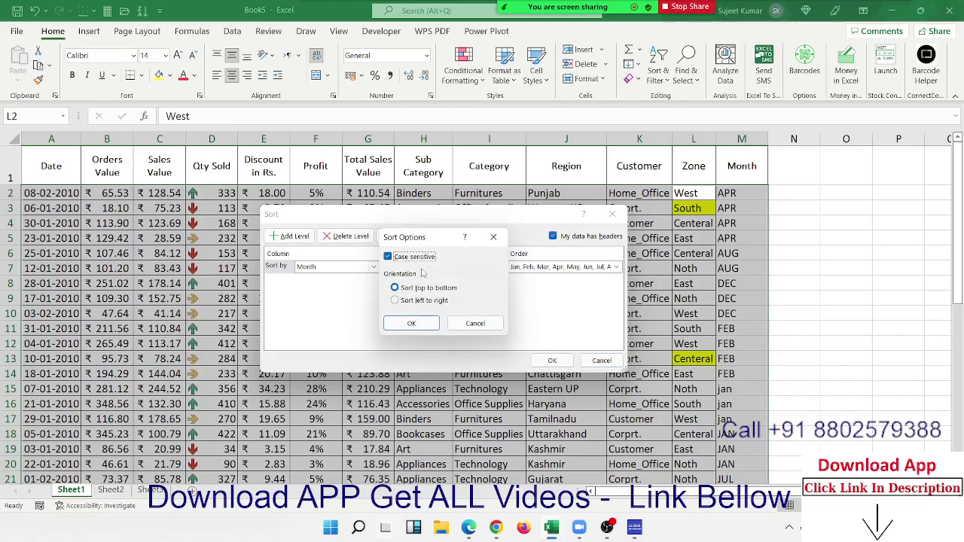
left_click(417, 257)
left_click(412, 323)
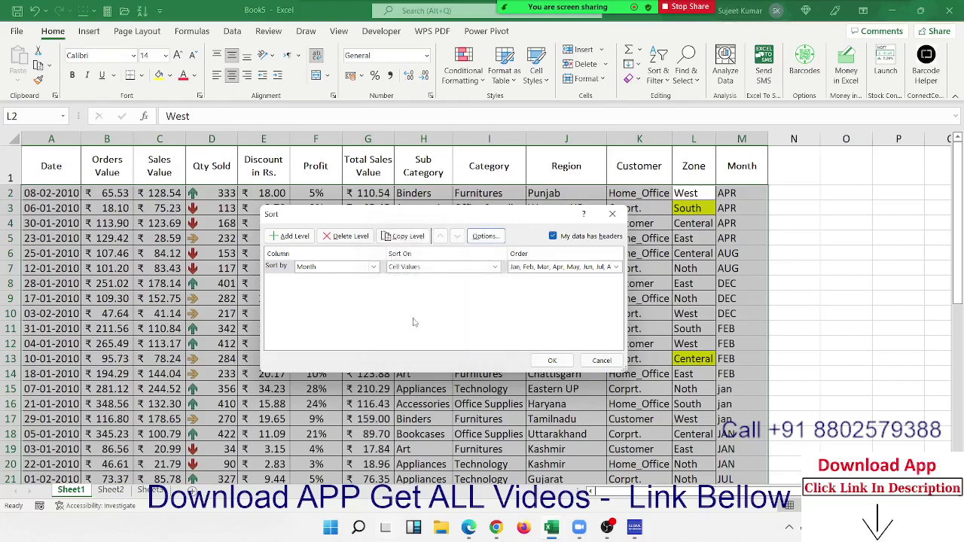
left_click(550, 360)
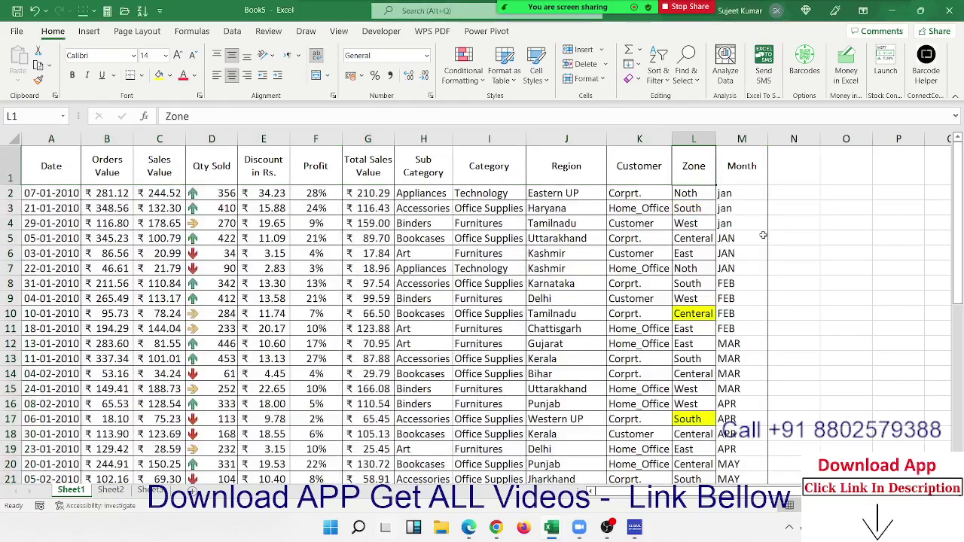
Check the jan entries in M2:M4, then open Sort & Filter from a cell in the sales table.
left_click_drag(746, 193, 742, 313)
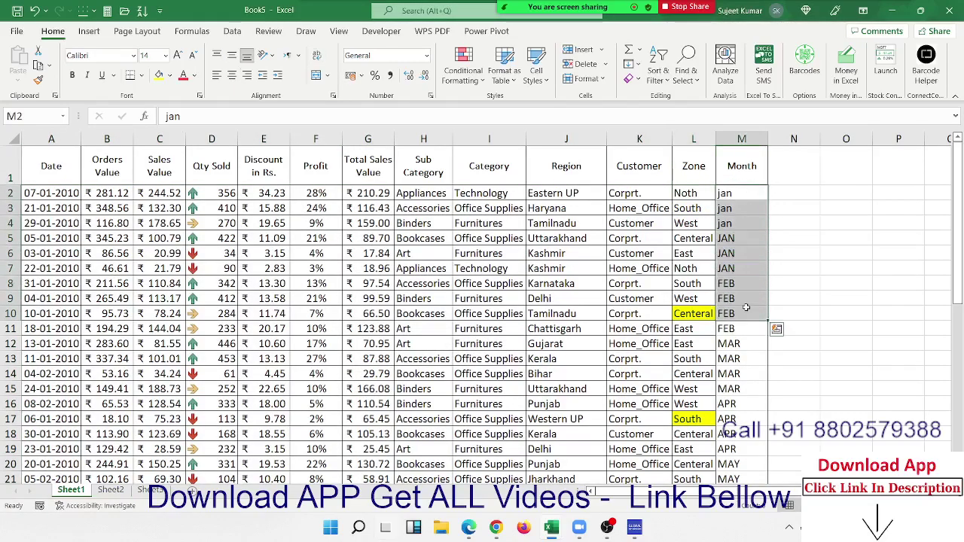
left_click(648, 271)
left_click_drag(742, 224, 740, 198)
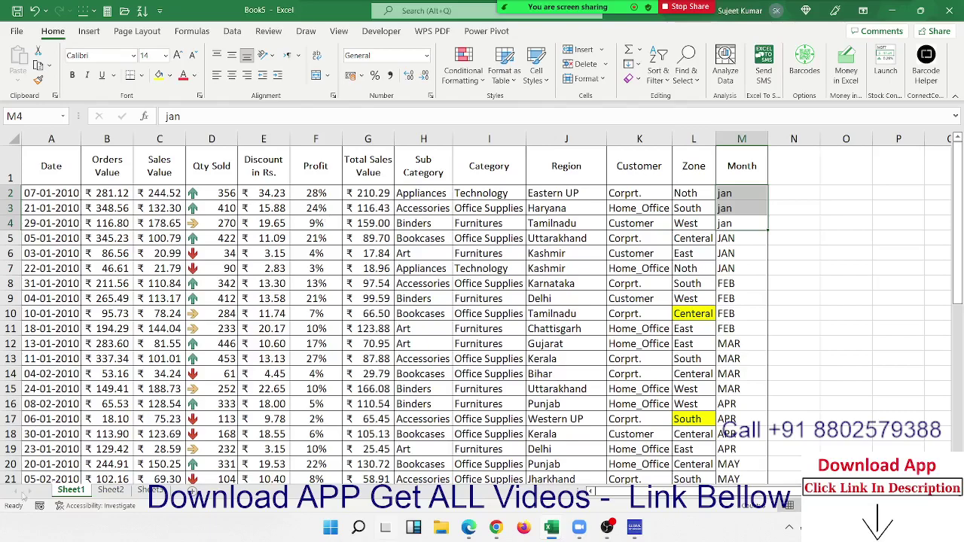
left_click(486, 241)
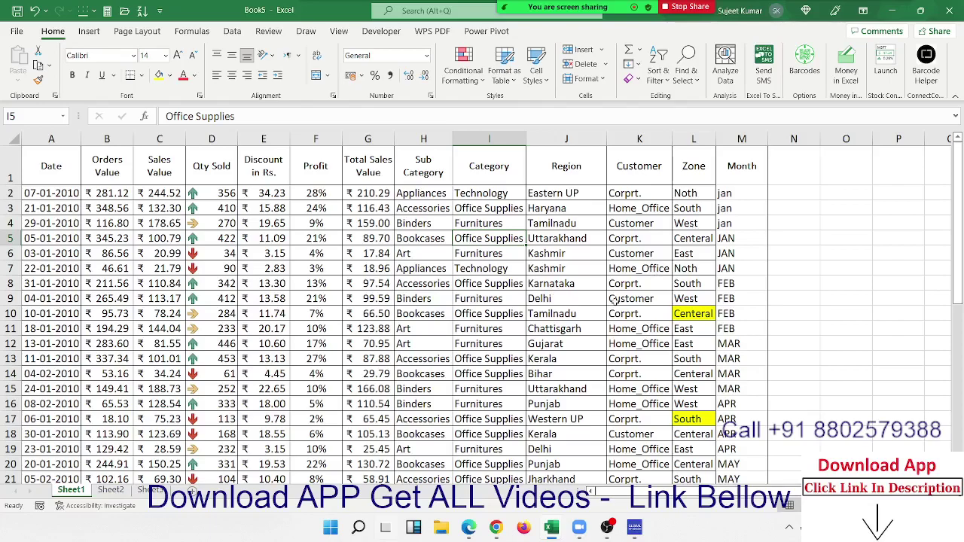
left_click(411, 269)
left_click(662, 72)
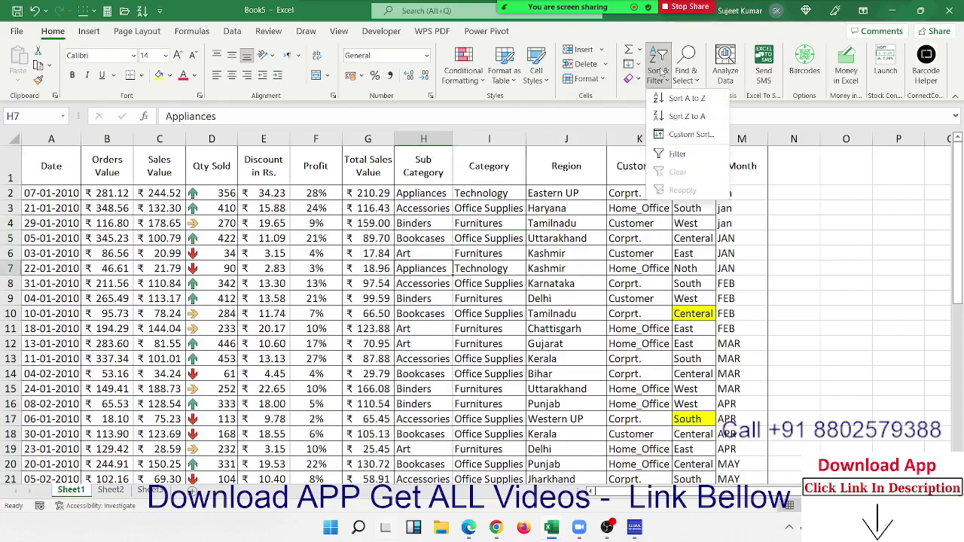
Turn on header filter dropdowns and filter the Zone column to show only East.
left_click(662, 155)
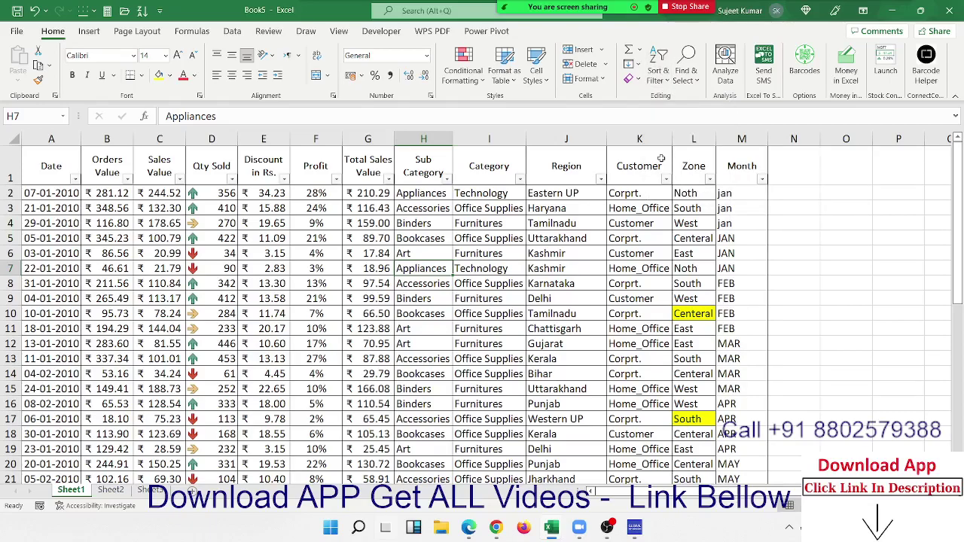
scroll(196, 279, "down", 3)
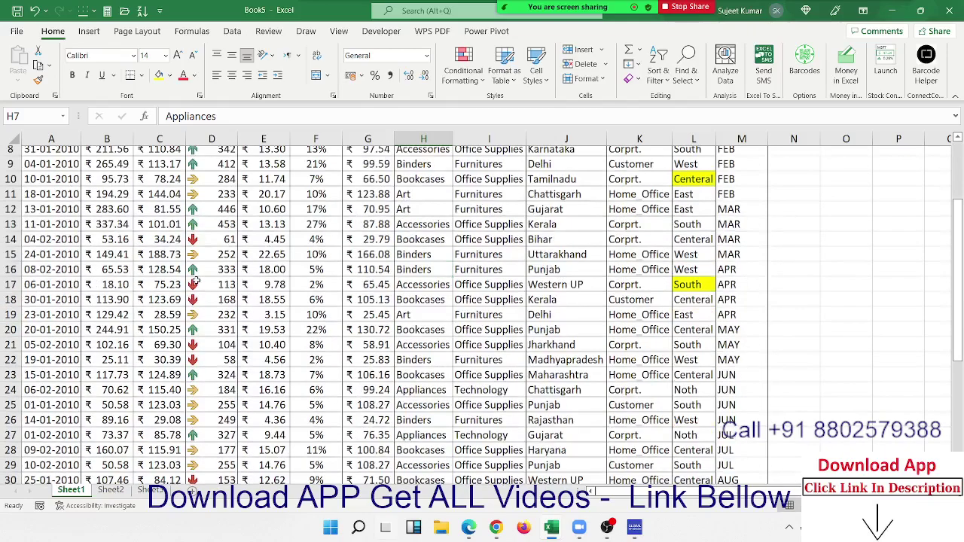
scroll(196, 278, "down", 11)
scroll(196, 279, "up", 9)
scroll(196, 280, "up", 4)
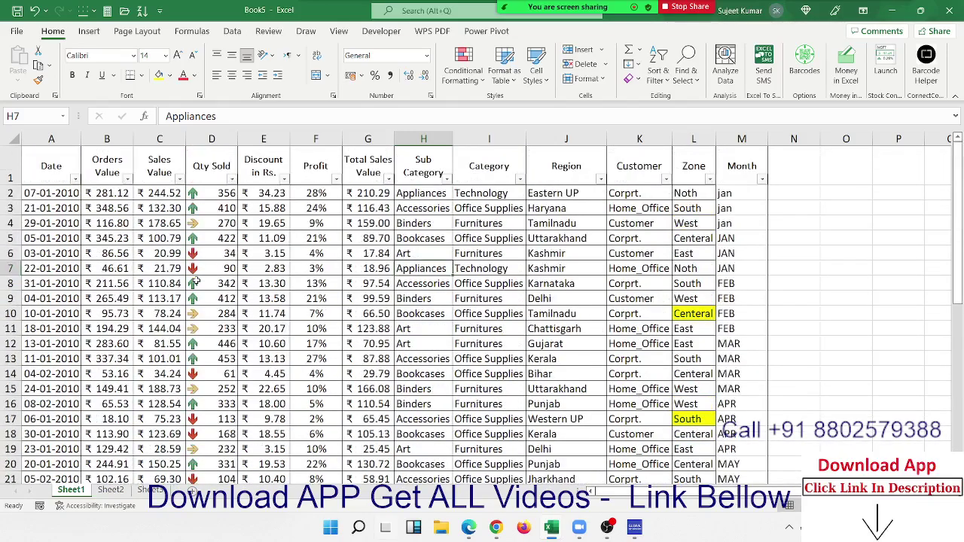
left_click(671, 201)
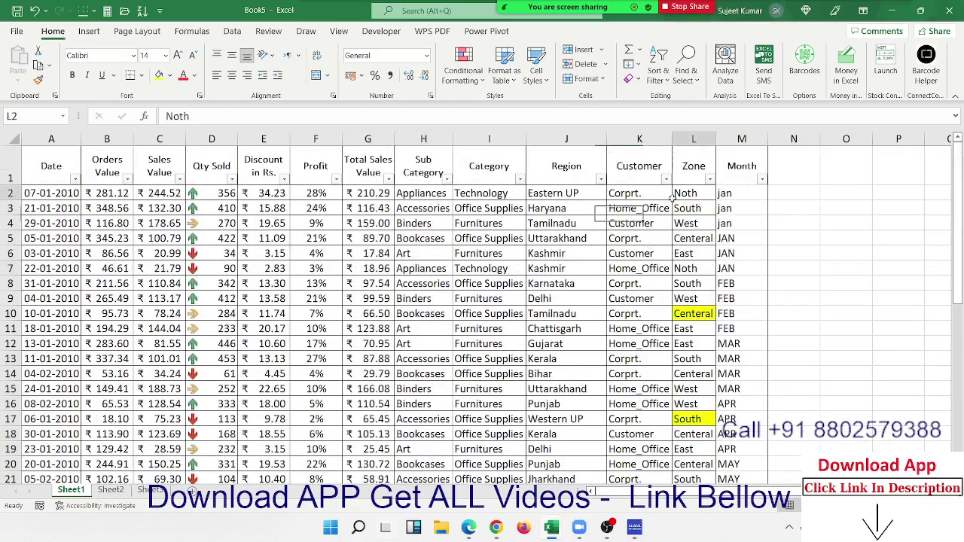
left_click(710, 179)
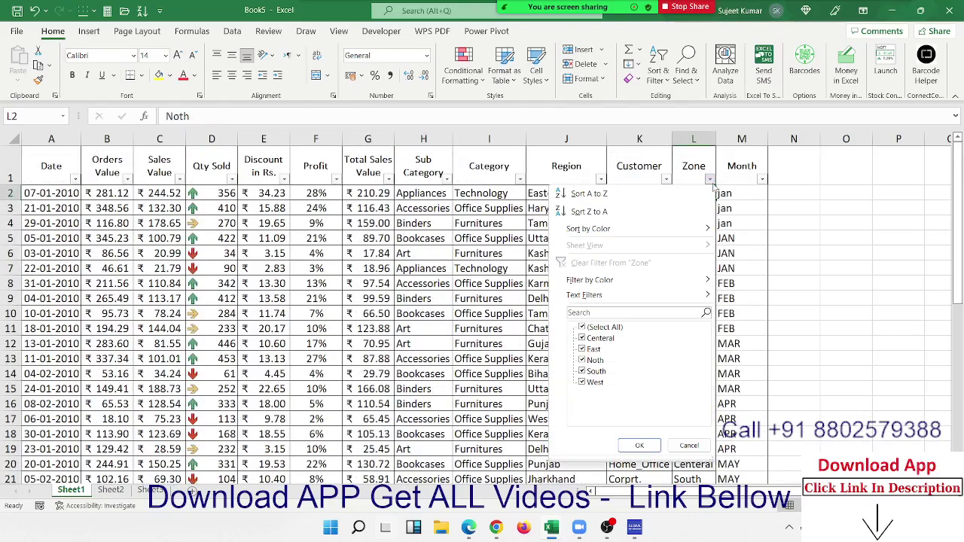
left_click(582, 327)
left_click(593, 350)
left_click(637, 445)
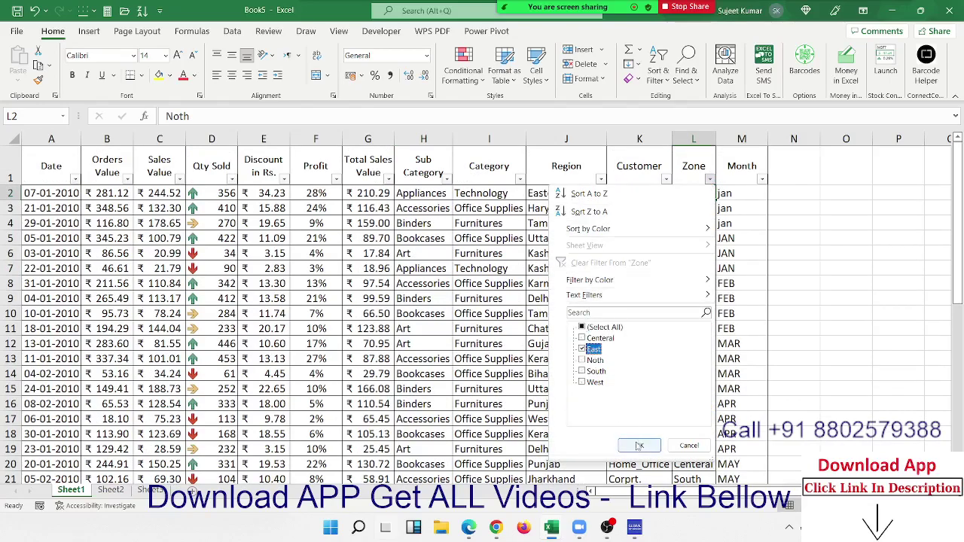
Clear the Zone filter by reselecting all zones so every row shows.
left_click(711, 180)
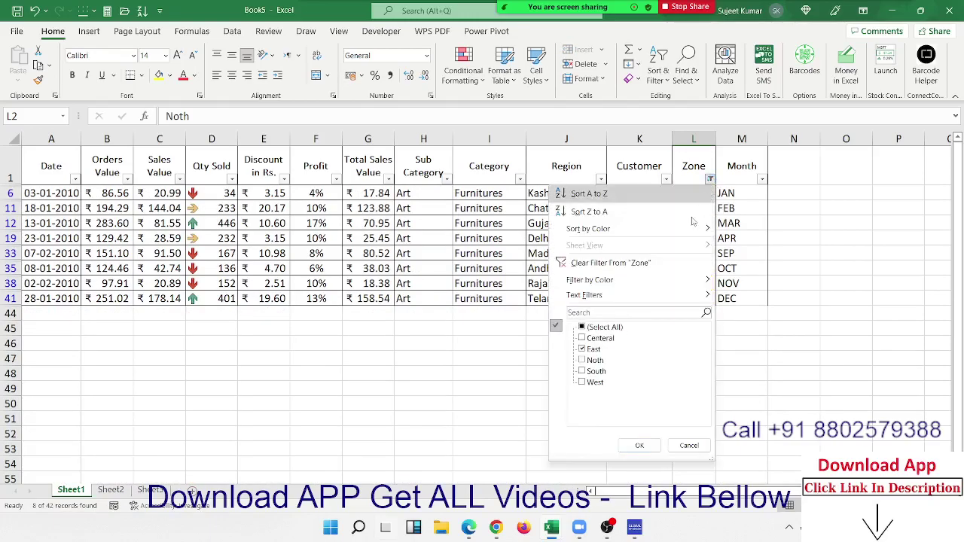
left_click(587, 383)
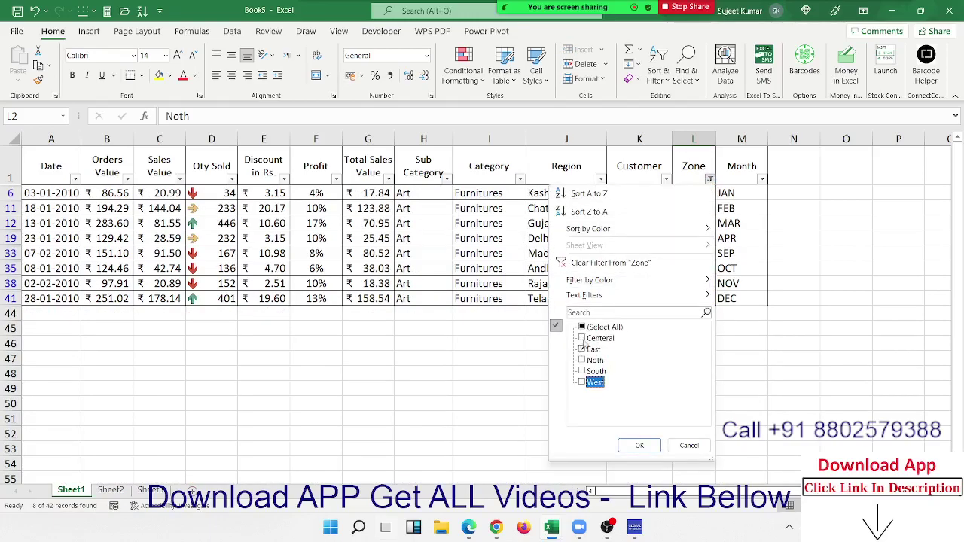
left_click(581, 328)
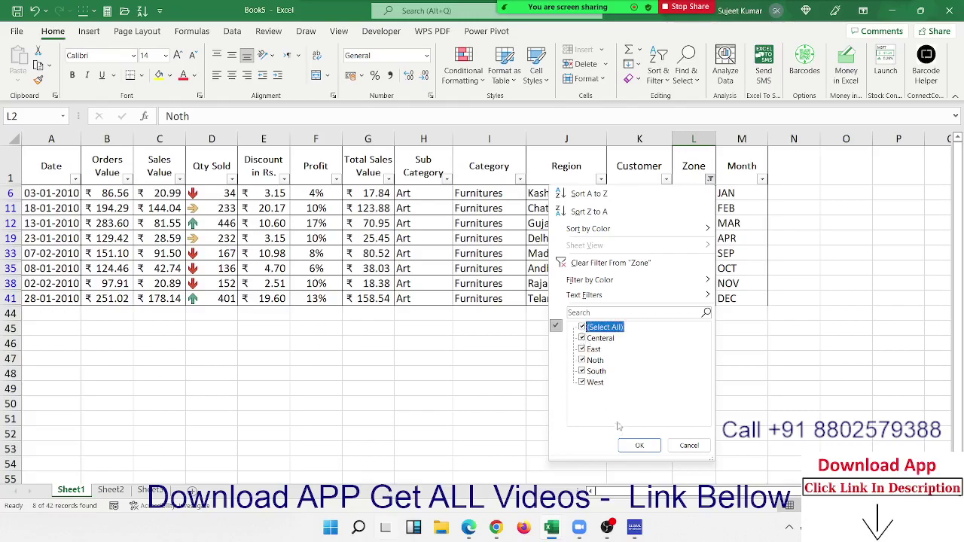
left_click(639, 446)
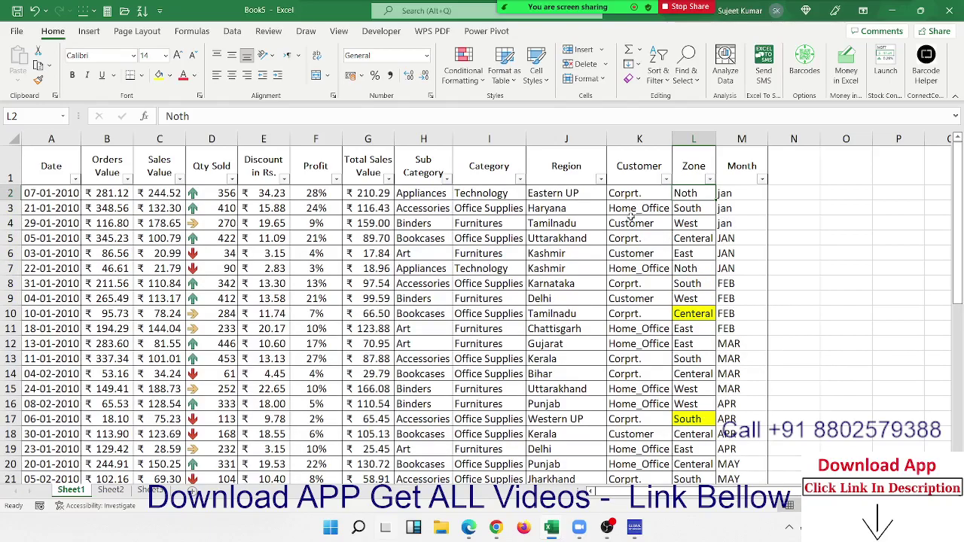
left_click(710, 180)
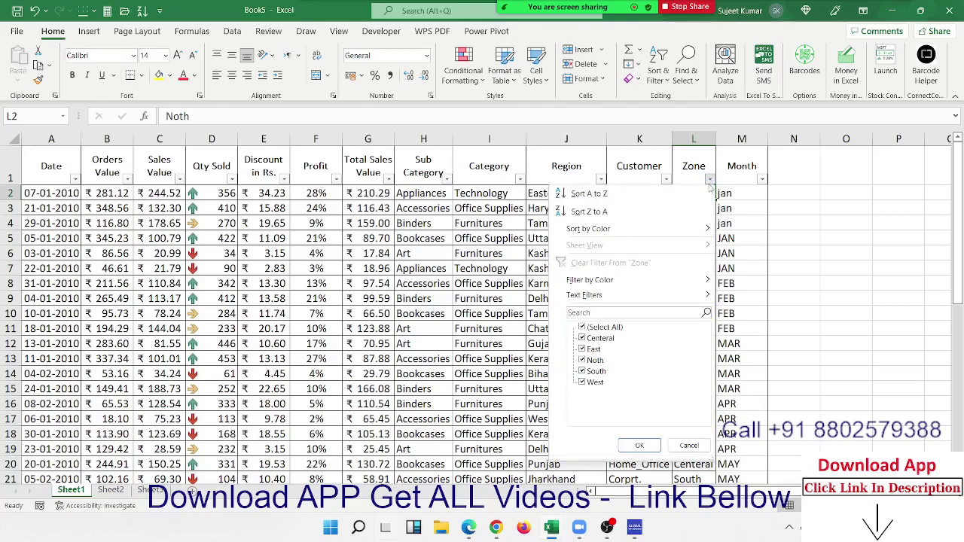
mouse_move(651, 295)
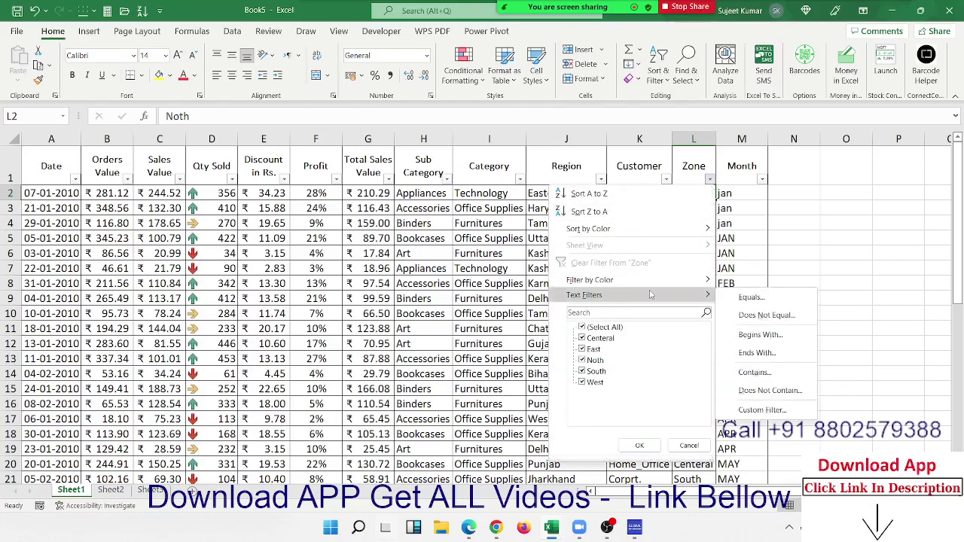
left_click(746, 298)
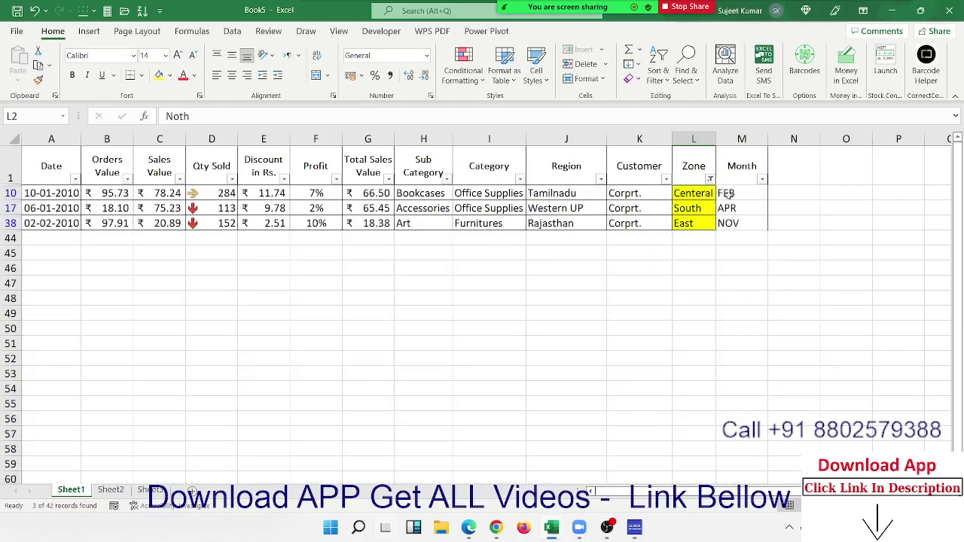
left_click(709, 179)
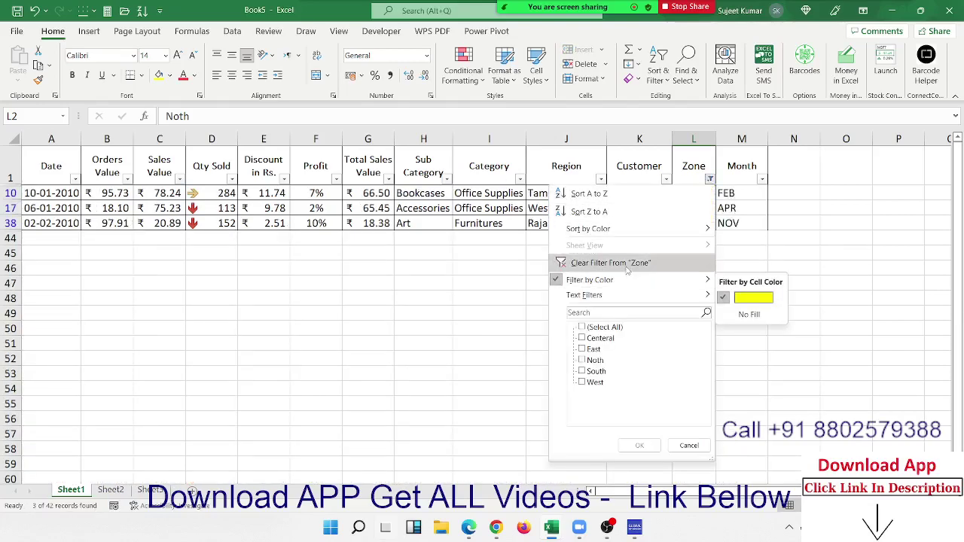
left_click(610, 263)
left_click(710, 180)
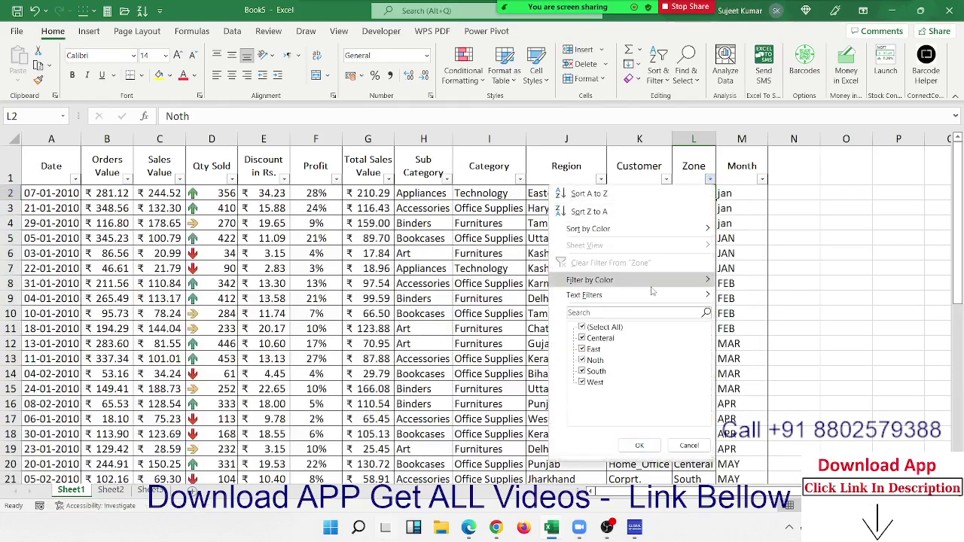
mouse_move(651, 296)
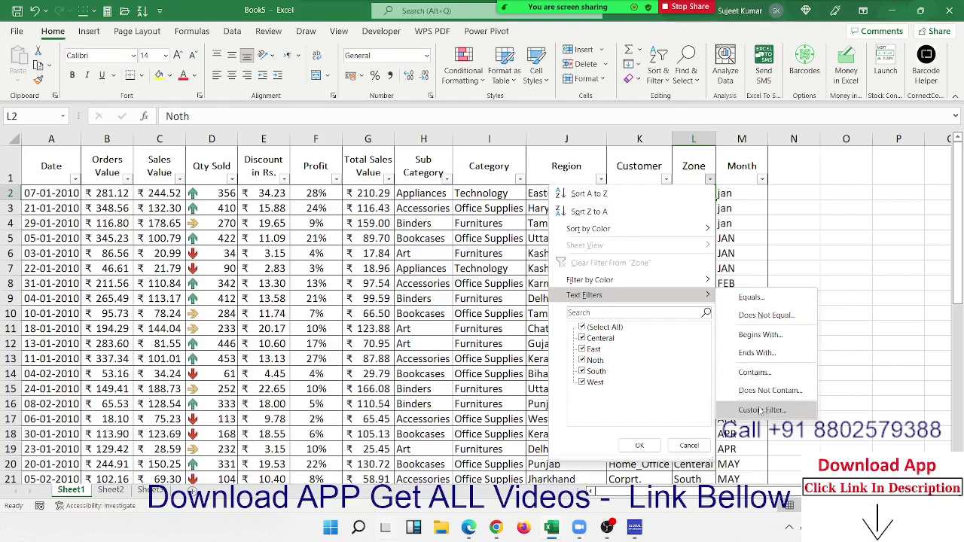
left_click(761, 411)
left_click(303, 290)
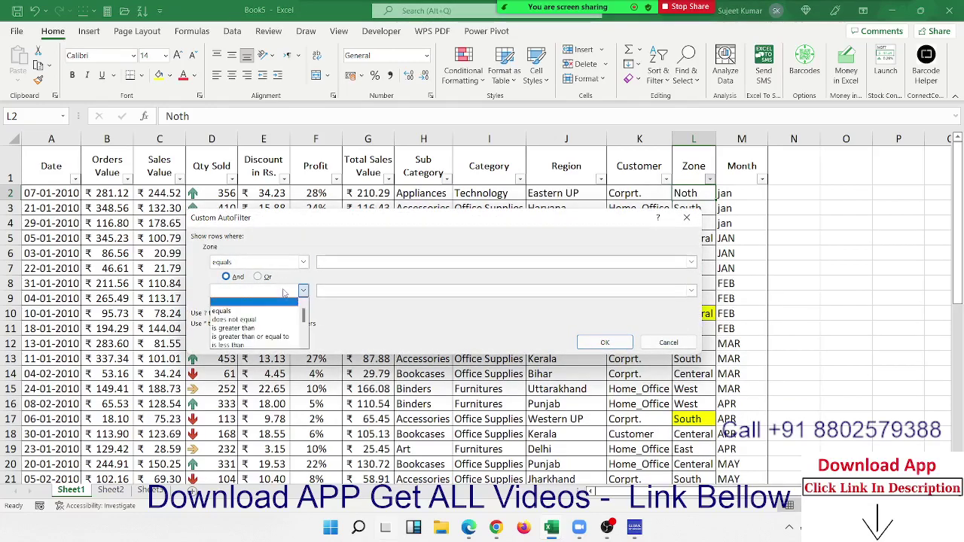
left_click(280, 270)
left_click(280, 266)
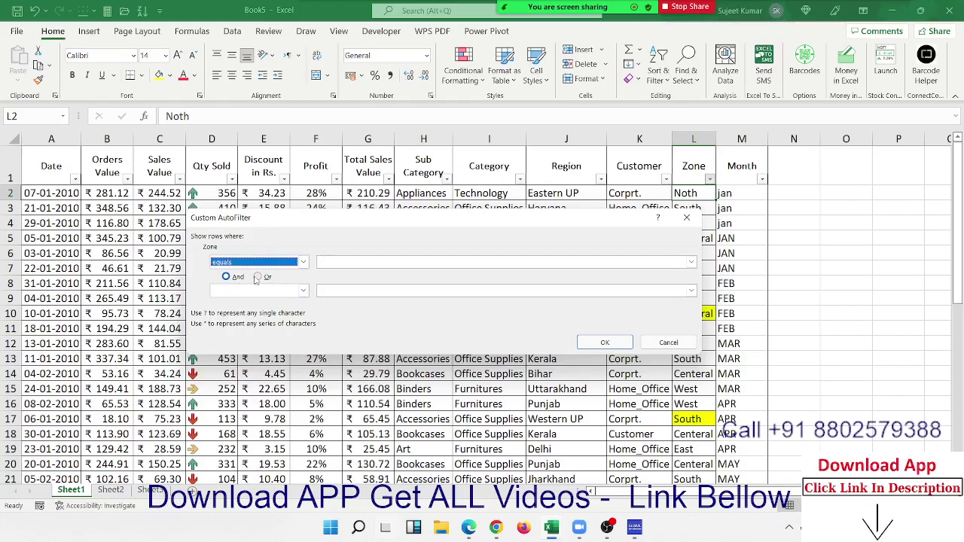
left_click(673, 343)
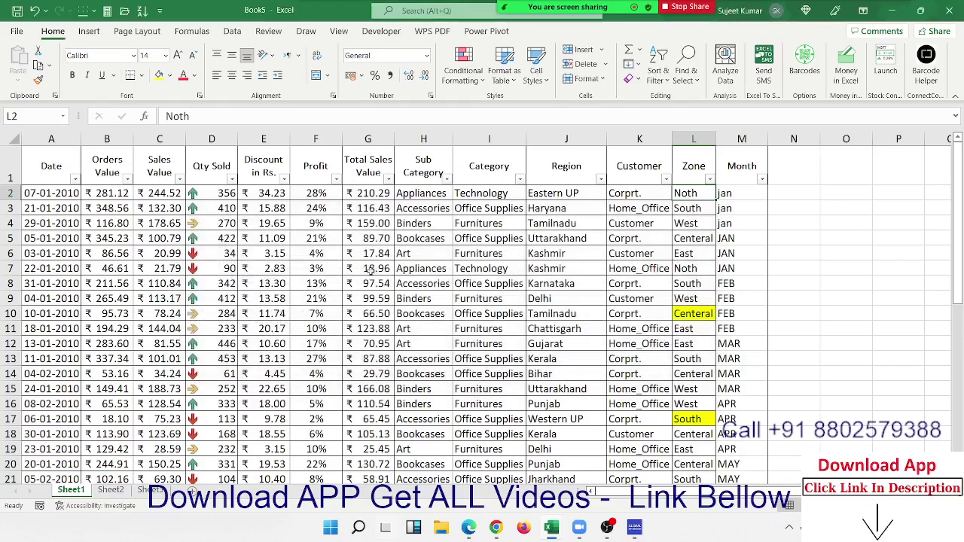
left_click(232, 179)
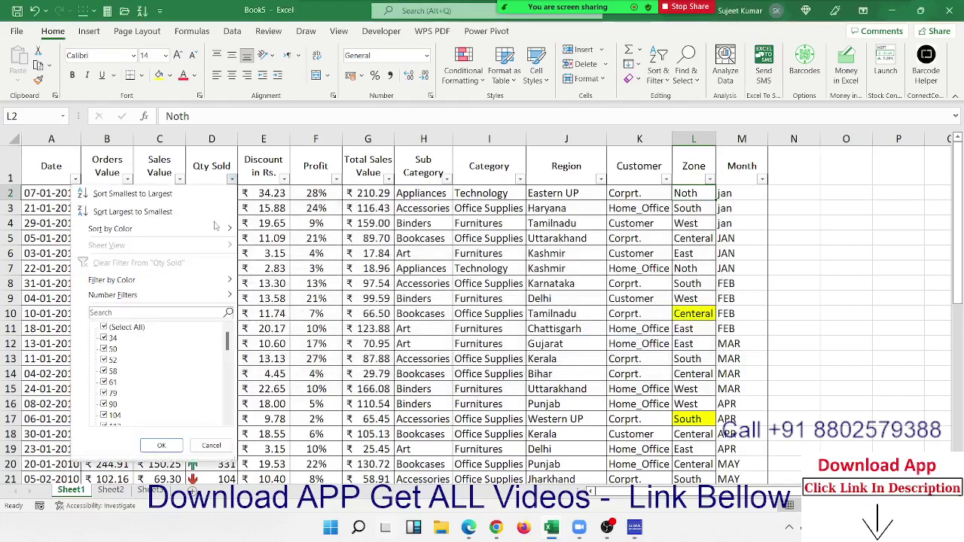
mouse_move(188, 296)
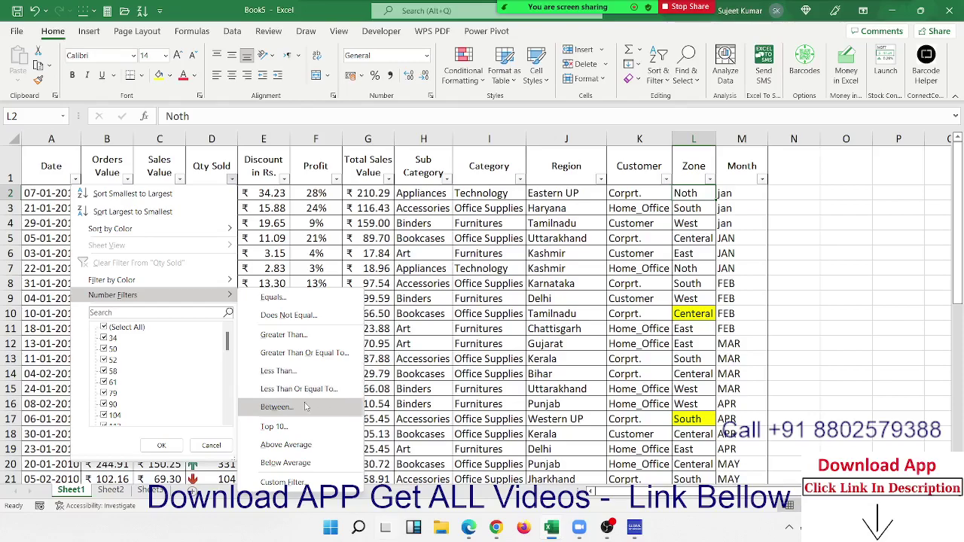
left_click(294, 427)
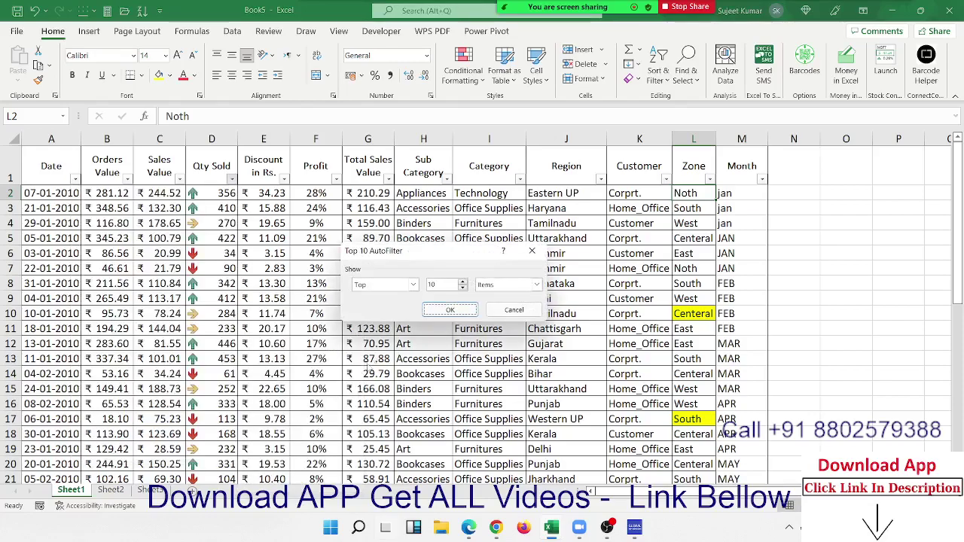
left_click(430, 283)
type("5")
left_click(455, 309)
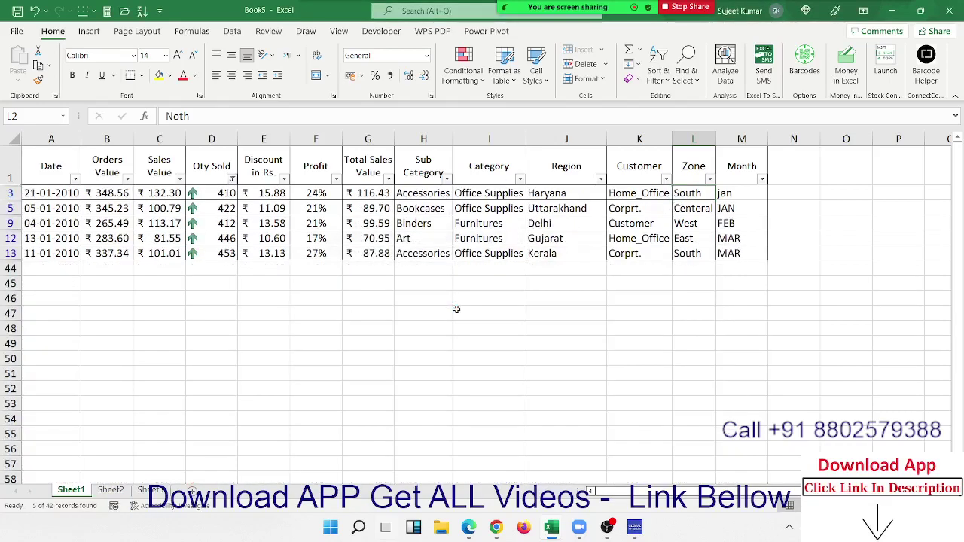
left_click(232, 179)
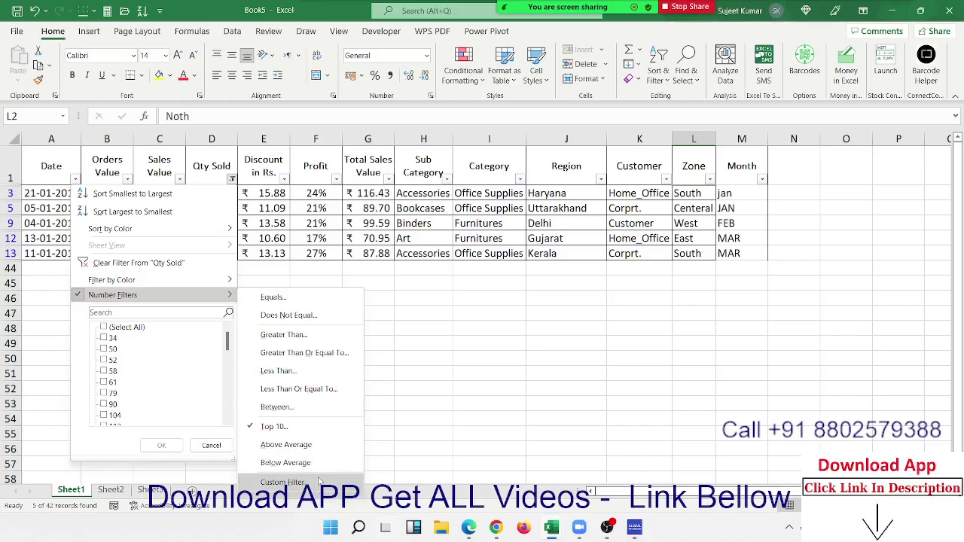
left_click(121, 263)
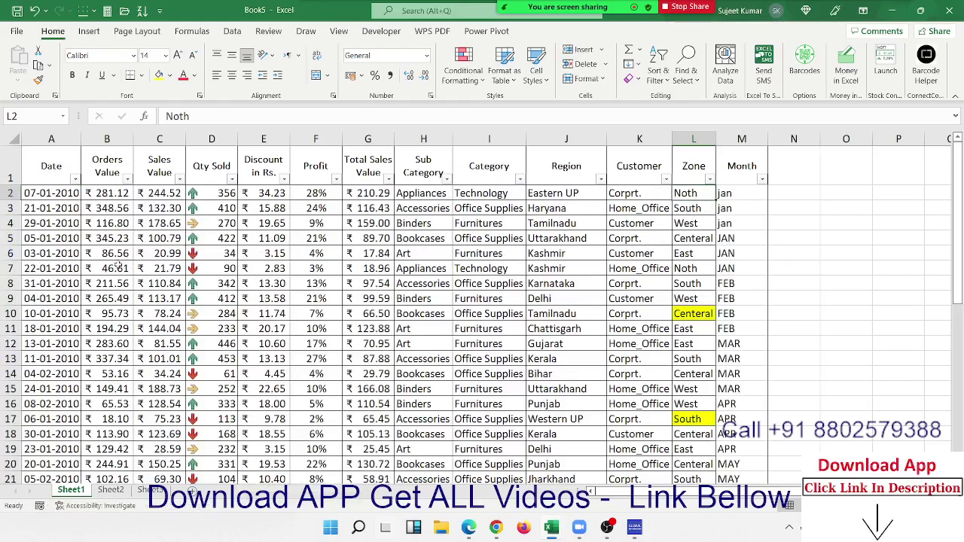
left_click(53, 195)
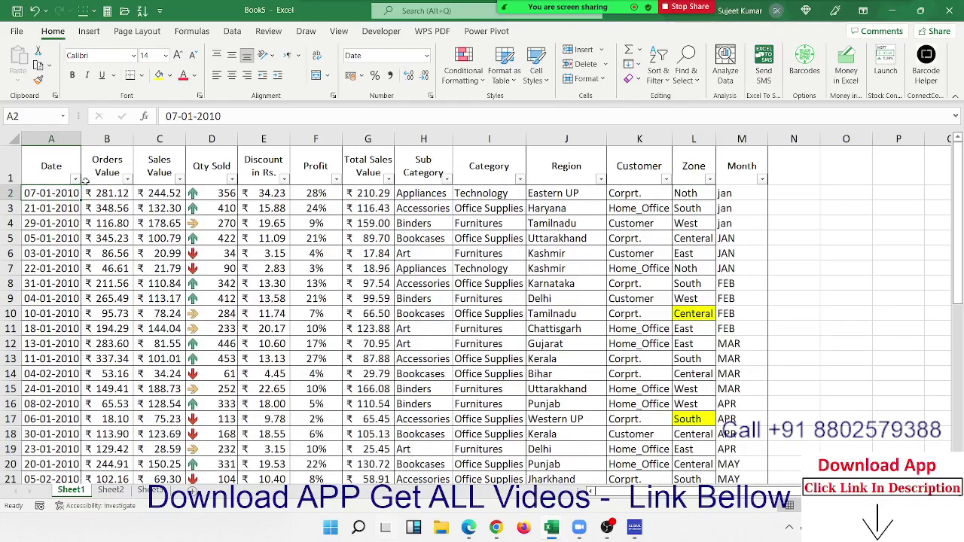
Expand and collapse January in the Date filter list, browse Date Filters, then dismiss it unfiltered.
left_click(76, 180)
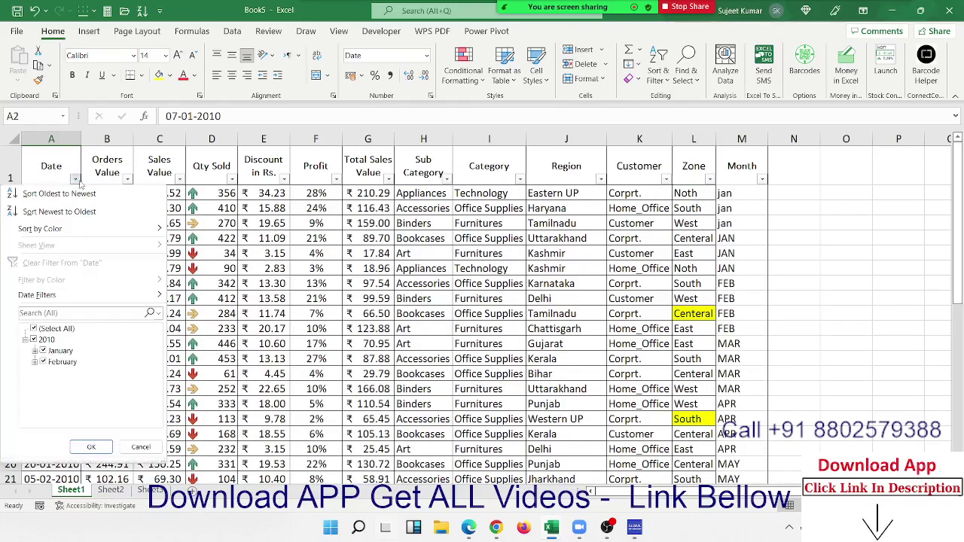
mouse_move(45, 295)
left_click(35, 351)
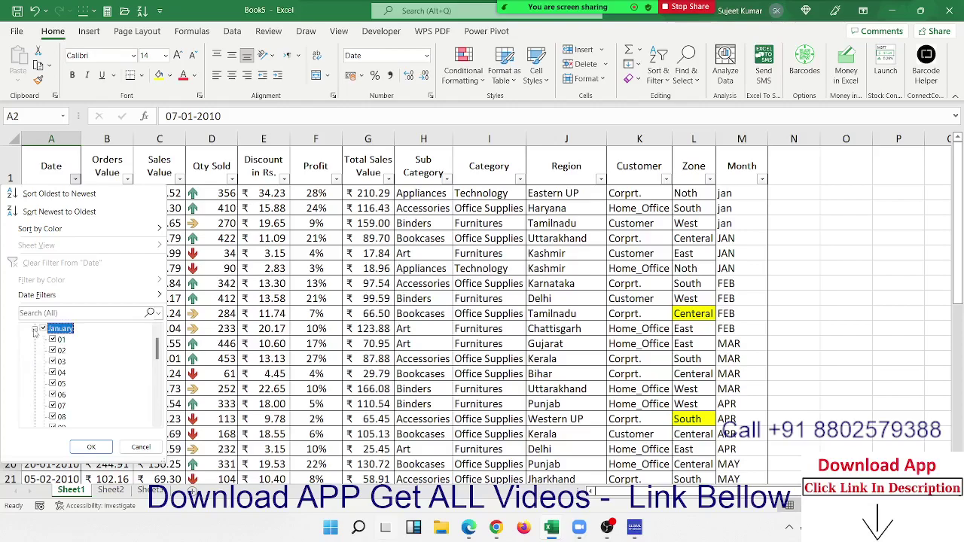
left_click(35, 329)
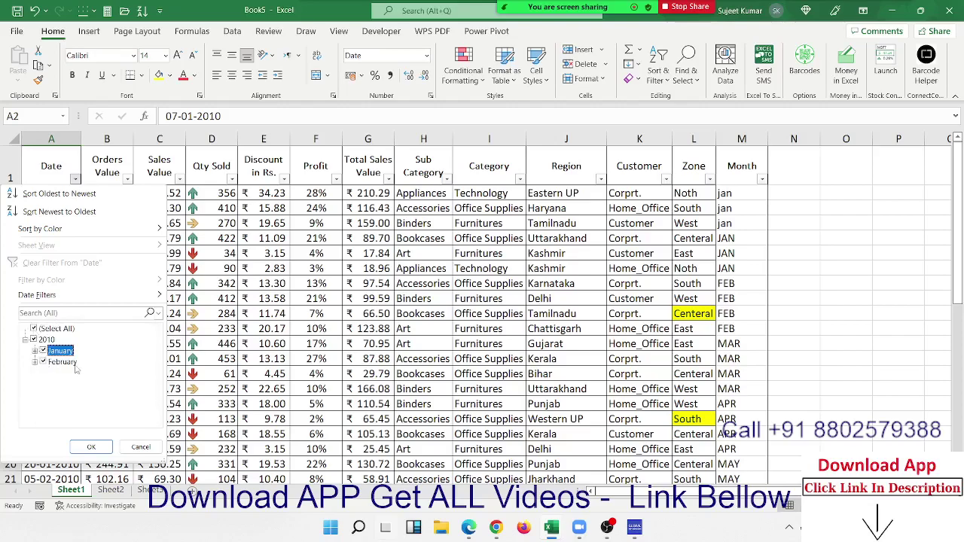
mouse_move(96, 302)
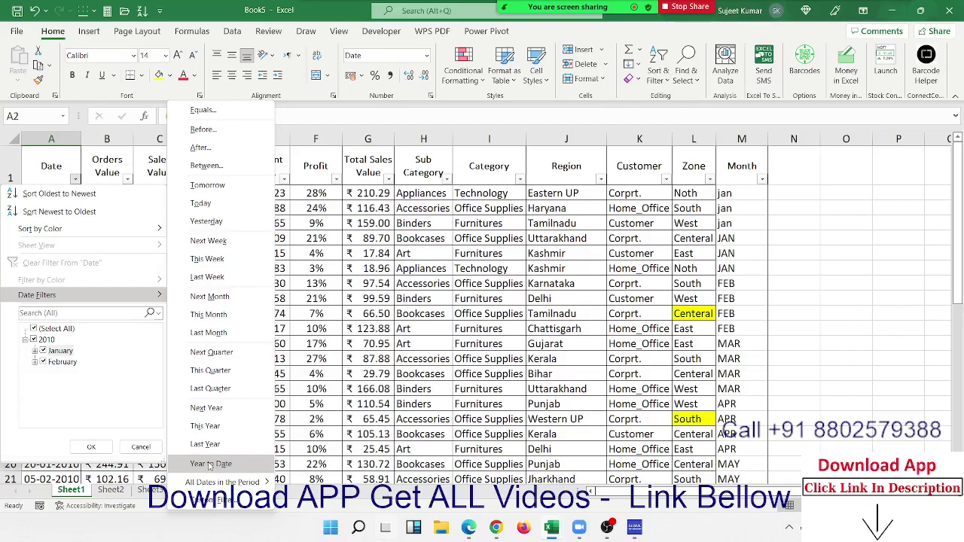
mouse_move(224, 484)
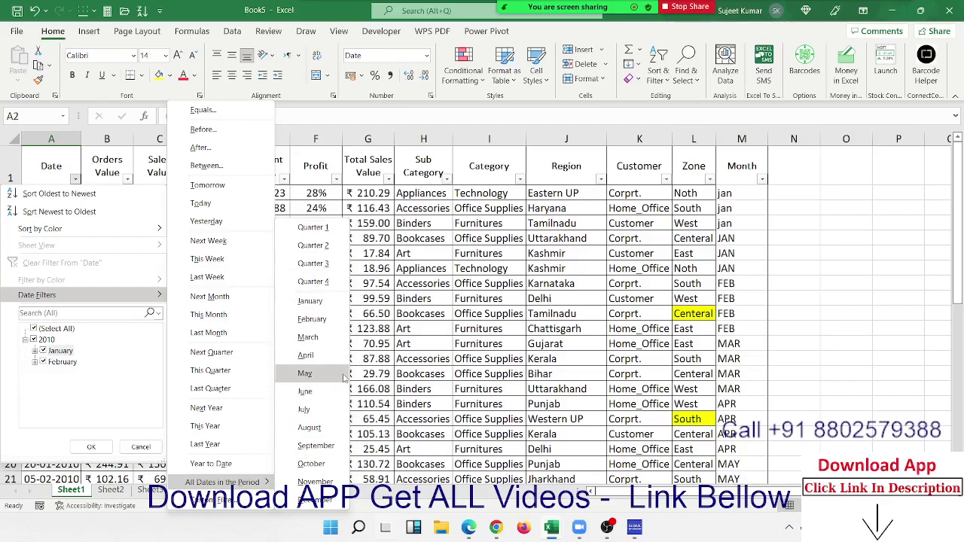
left_click(457, 276)
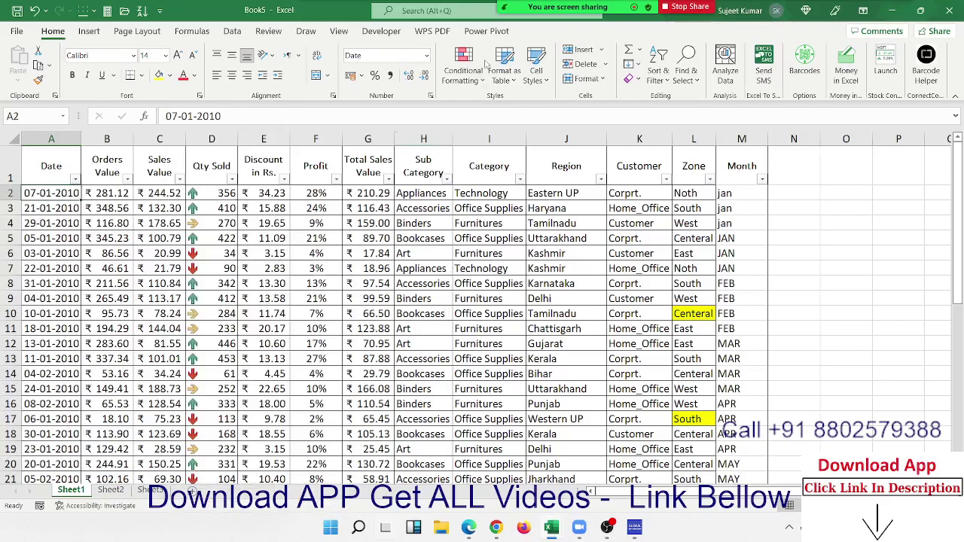
Open Find and Replace from Find & Select and switch to its Replace tab.
left_click(690, 88)
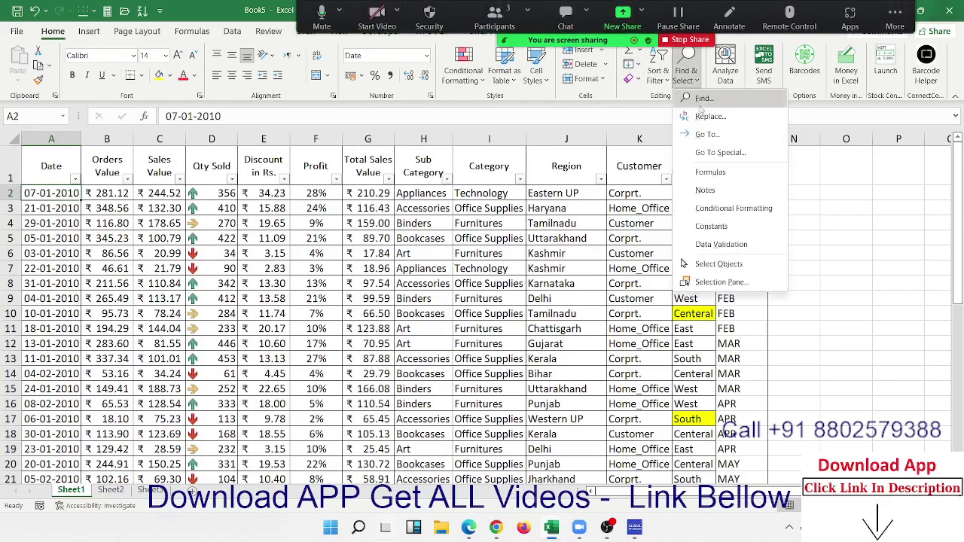
left_click(702, 112)
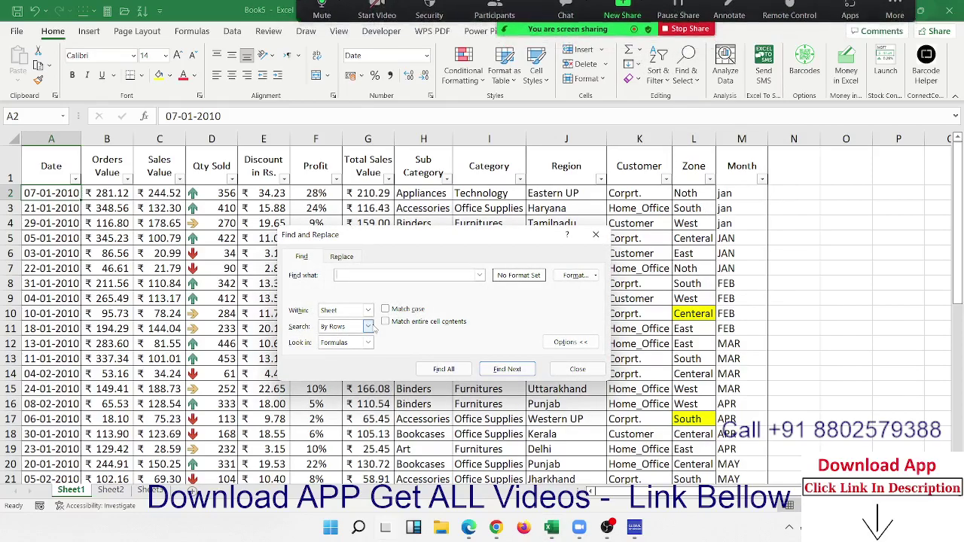
left_click(335, 256)
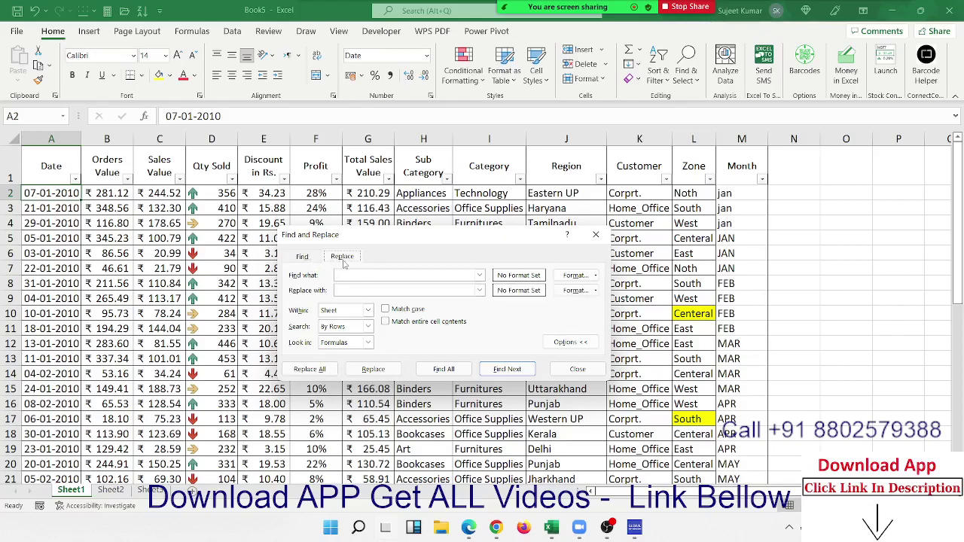
Set the search format to a yellow fill and find all matches: L10, L17, L38.
left_click(595, 278)
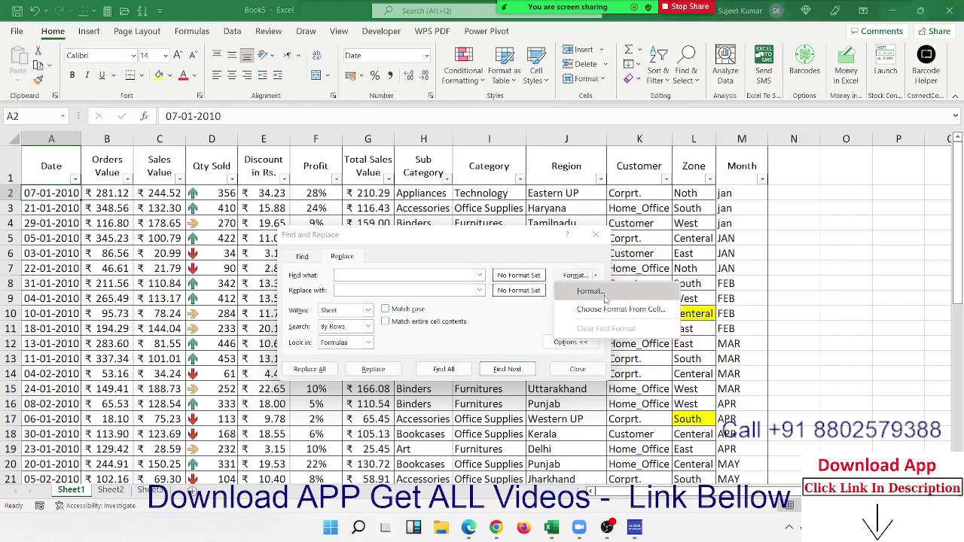
key("Escape")
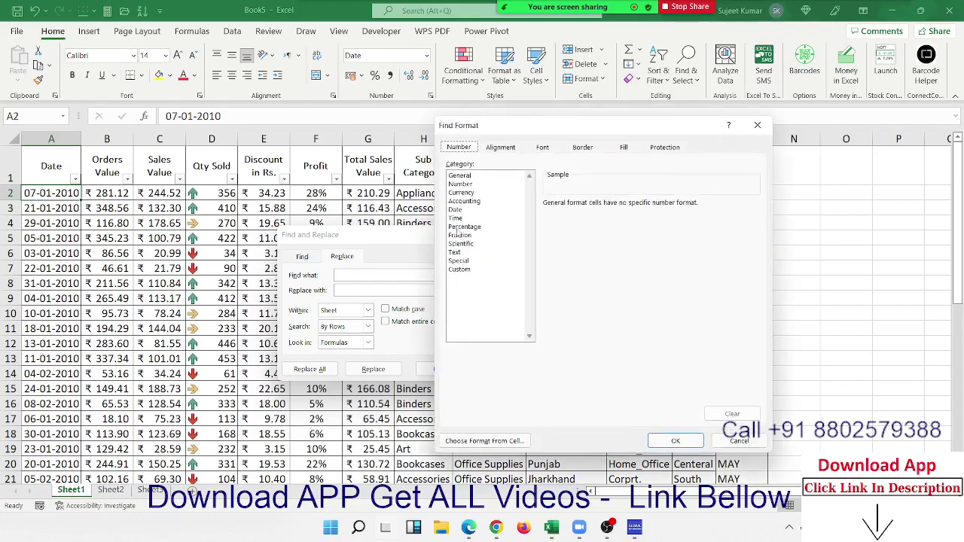
left_click(584, 151)
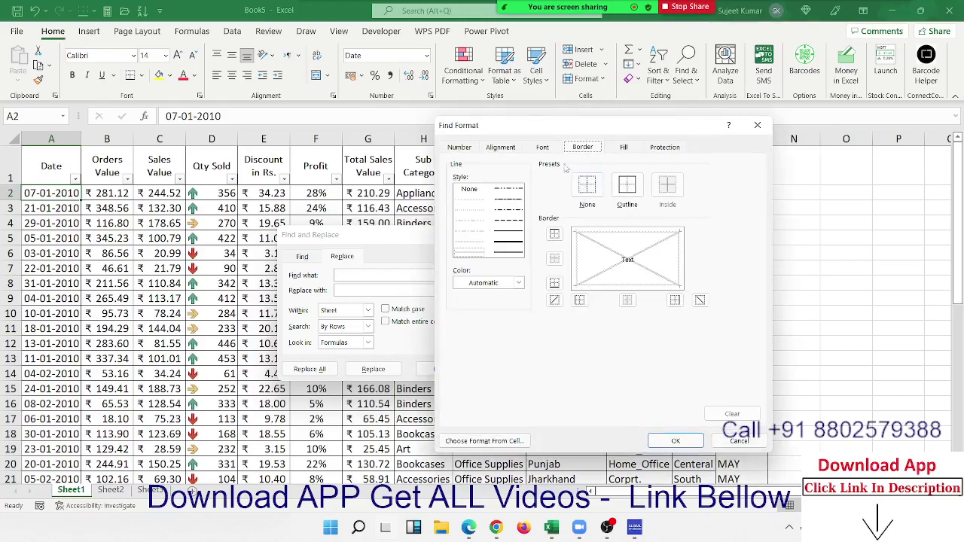
left_click(618, 151)
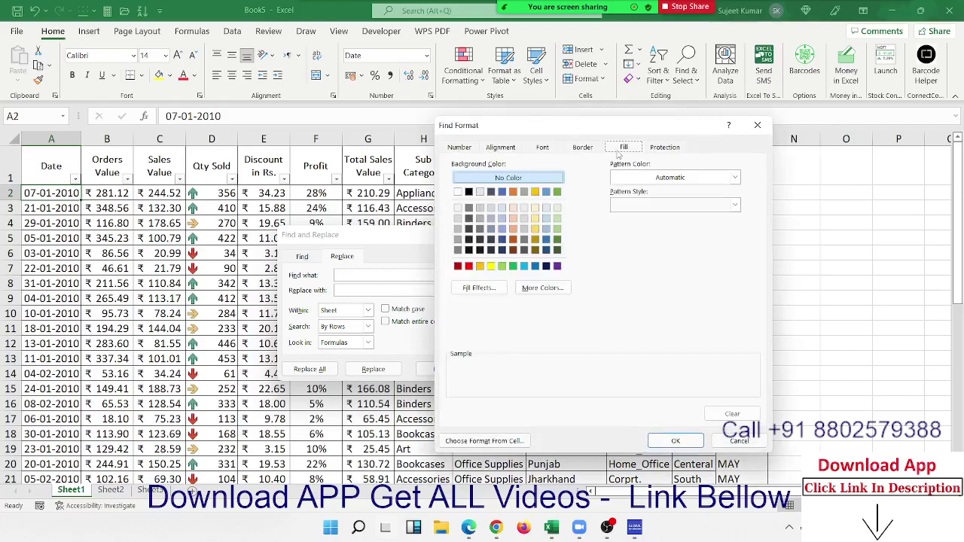
left_click(491, 265)
left_click(656, 440)
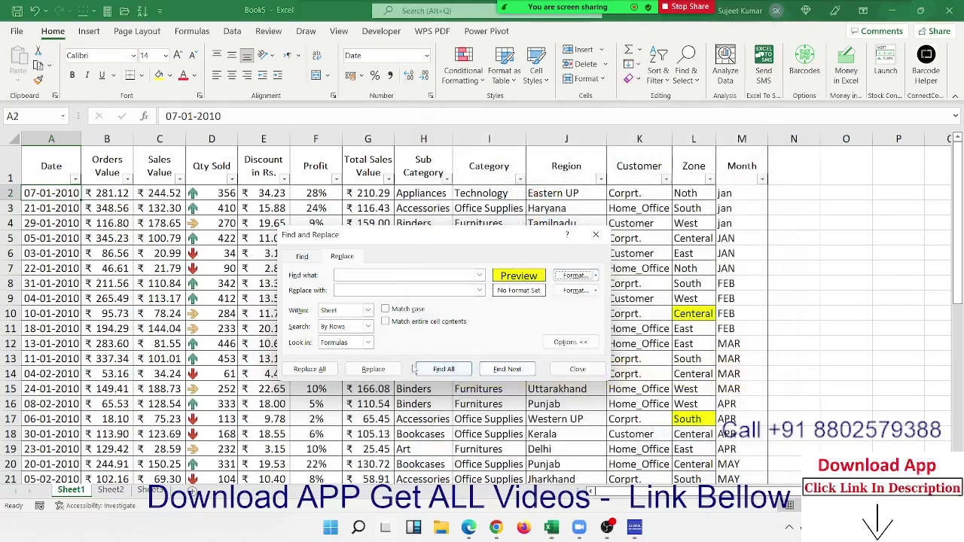
left_click(435, 373)
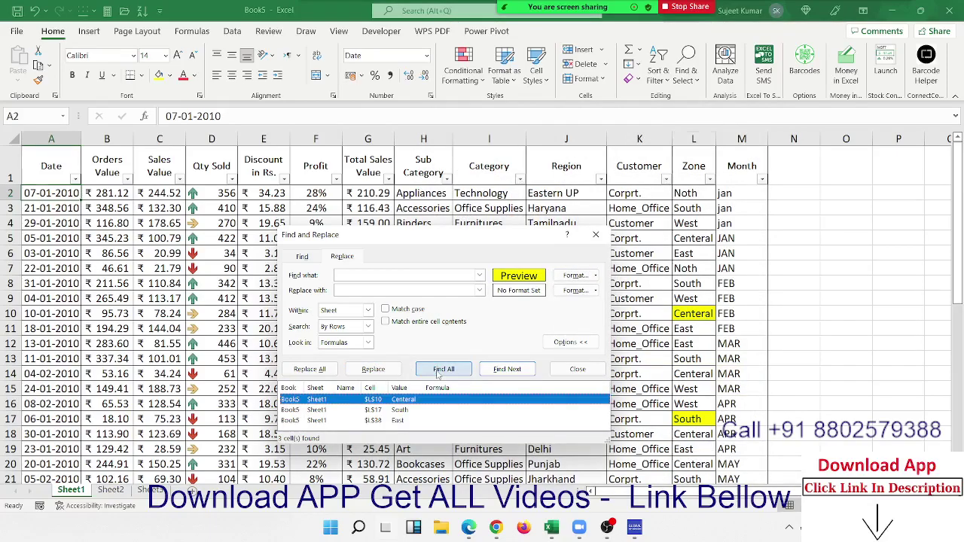
Jump between the yellow results L10, L17 and L38, ending on L10, then close Find and Replace.
left_click(404, 409)
left_click(404, 400)
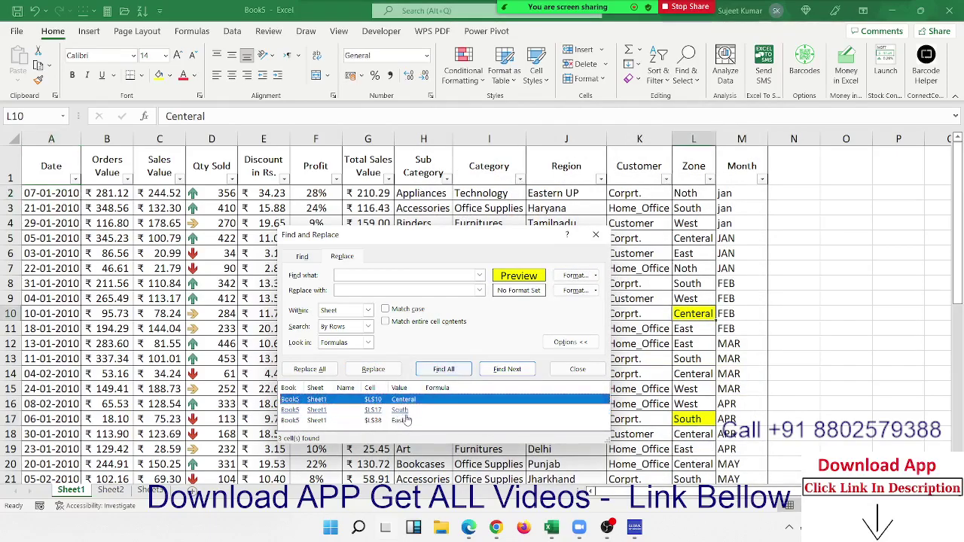
left_click(403, 420)
left_click(403, 411)
left_click(405, 399)
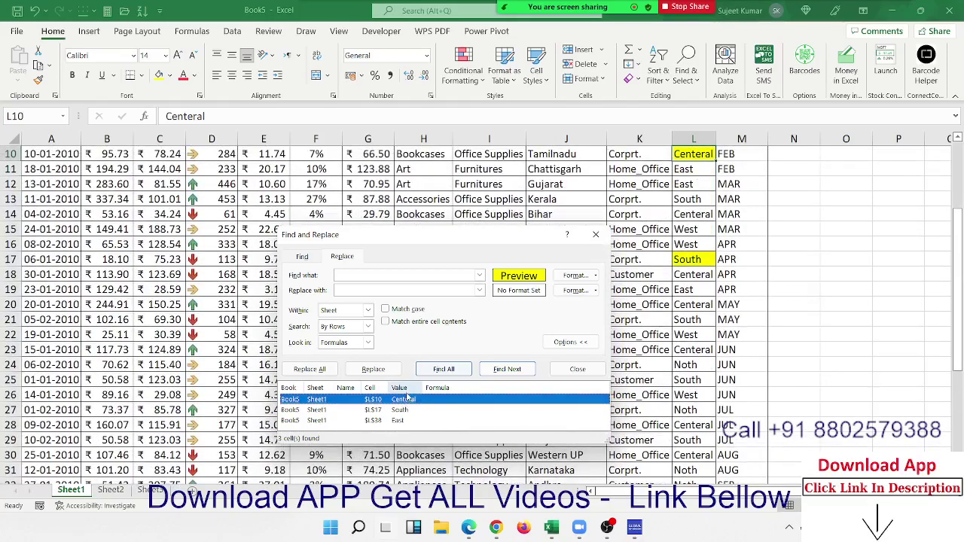
left_click(403, 411)
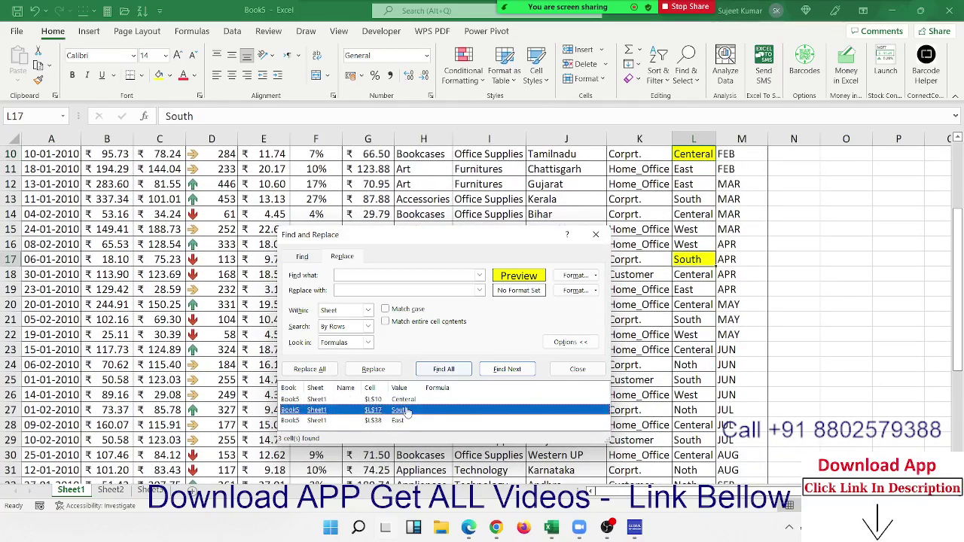
left_click(403, 421)
left_click(403, 411)
left_click(403, 399)
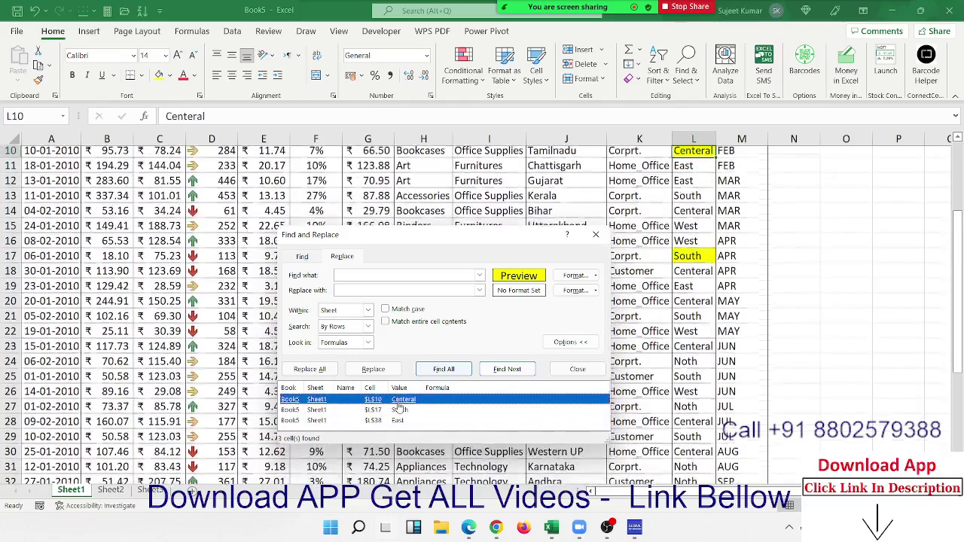
left_click(592, 238)
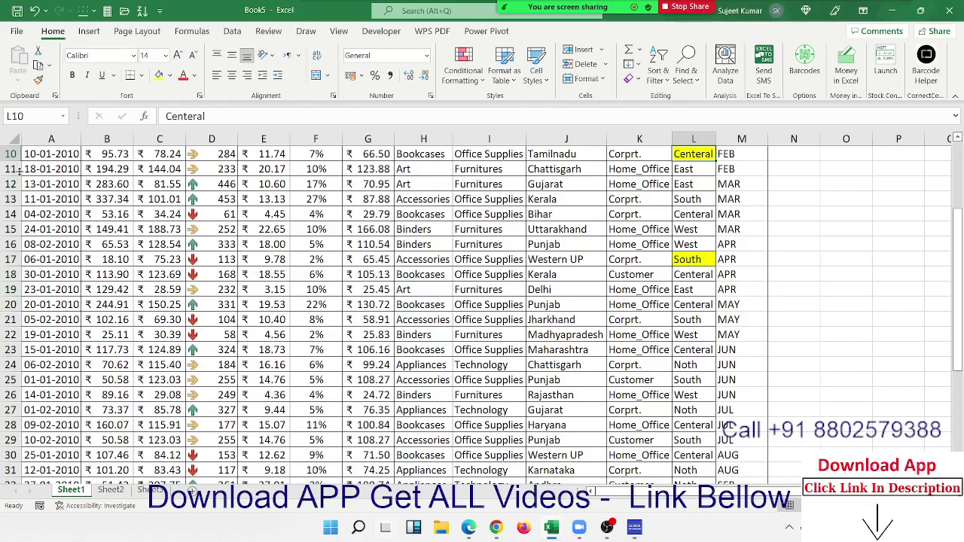
left_click(90, 34)
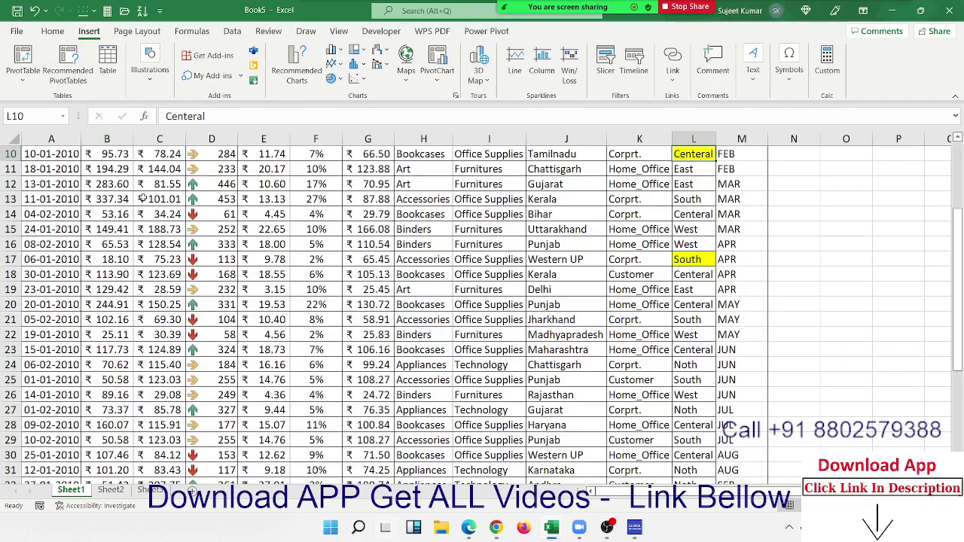
left_click(53, 31)
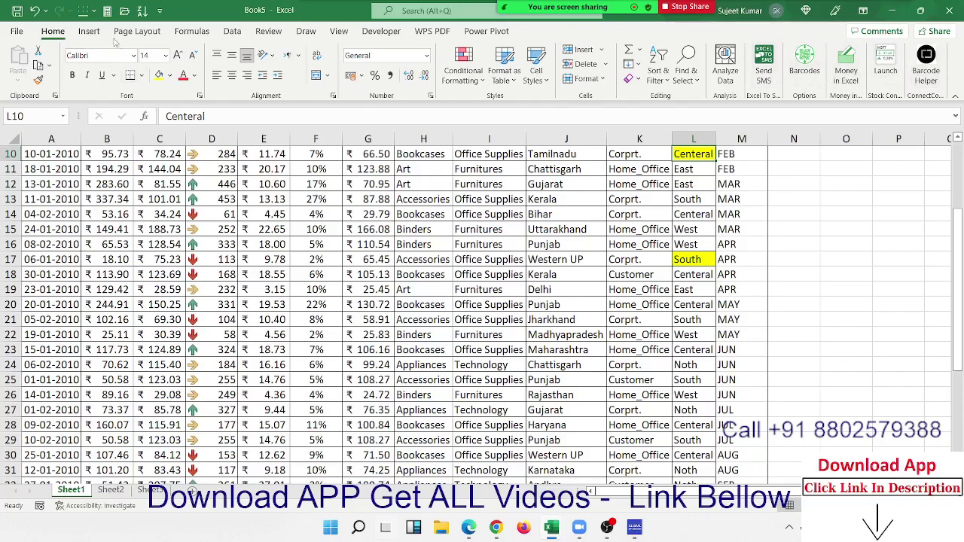
left_click(88, 34)
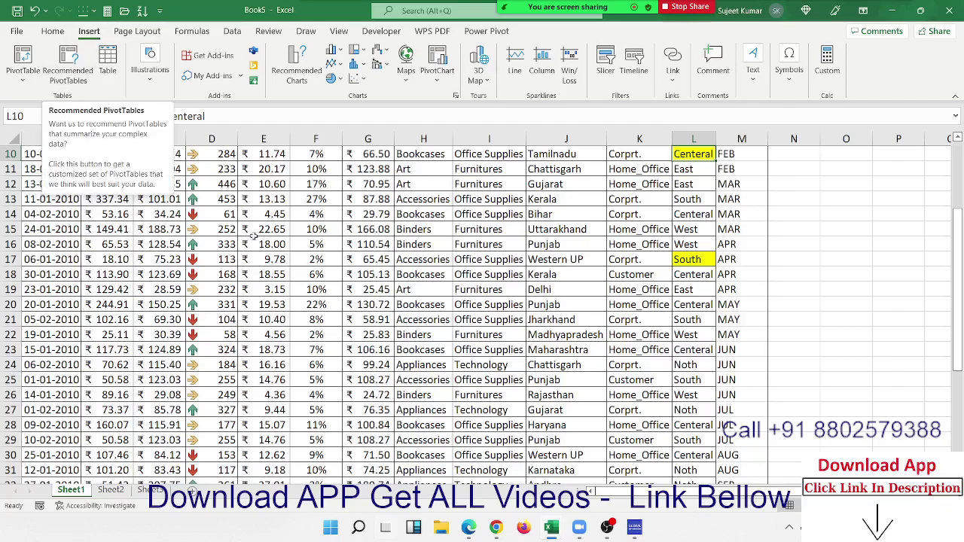
left_click(335, 226)
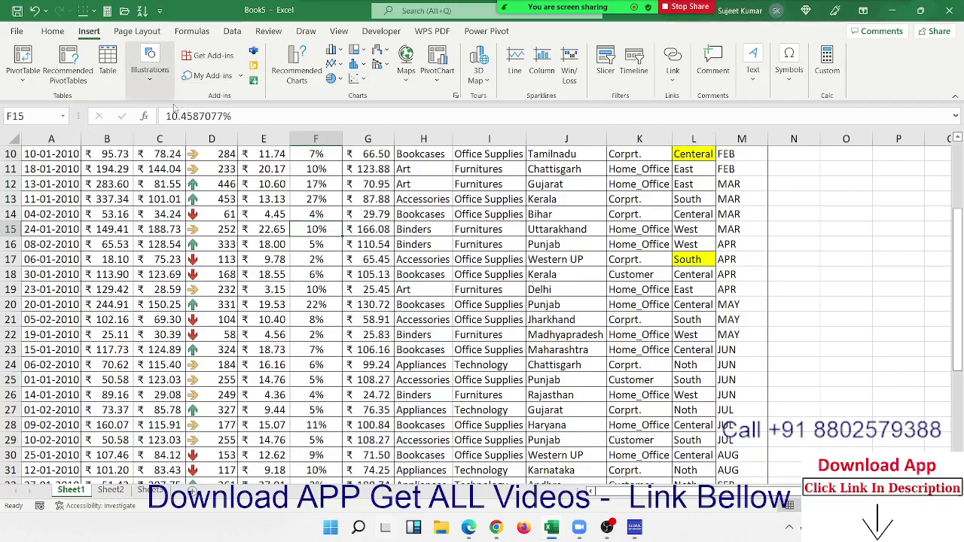
left_click(42, 33)
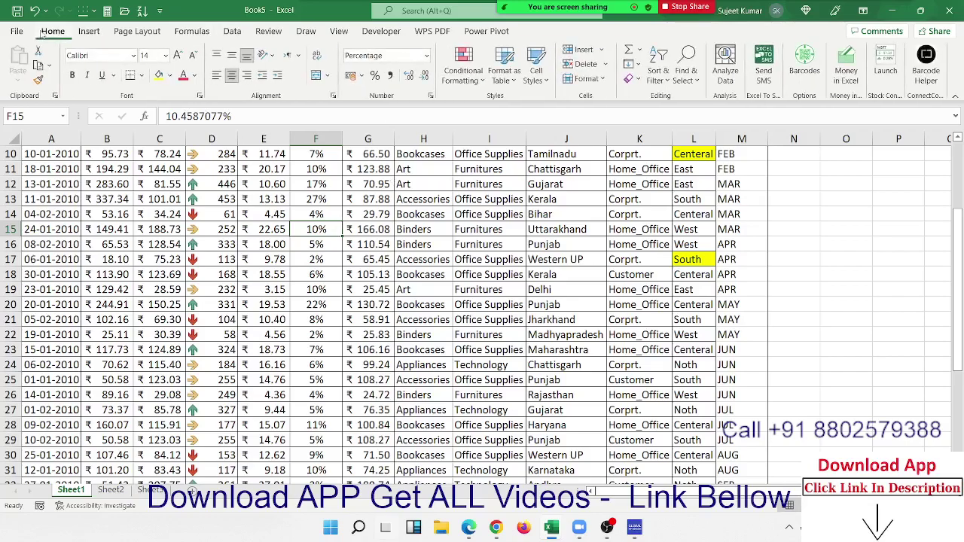
left_click(332, 260)
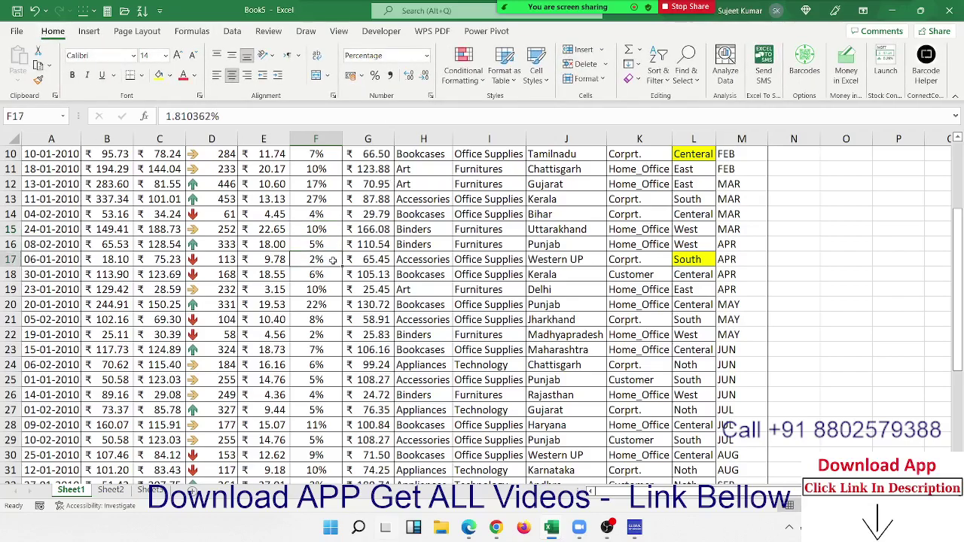